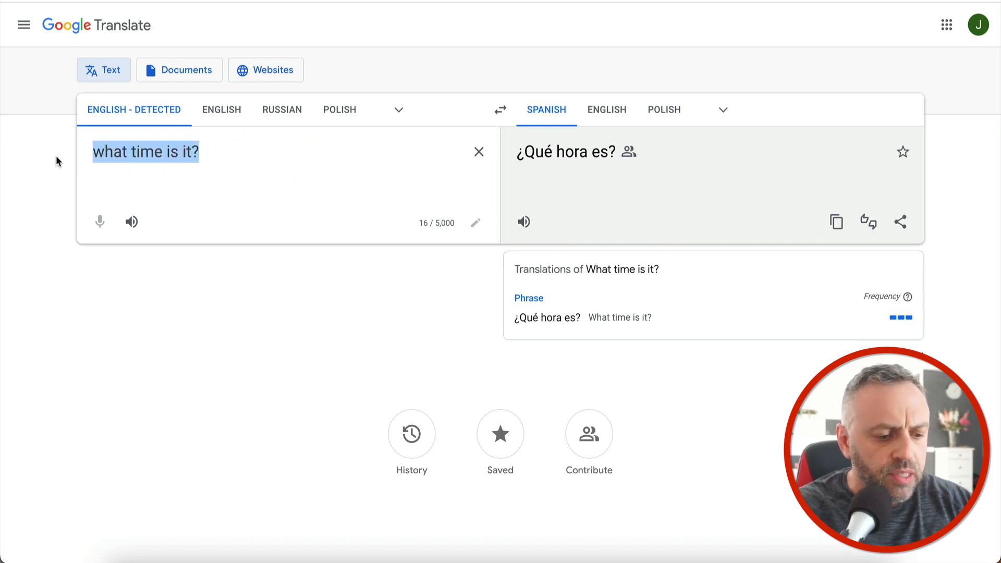
# - Translate the phrase "what is your name?" from English into Spanish
pyautogui.write('what is your n')
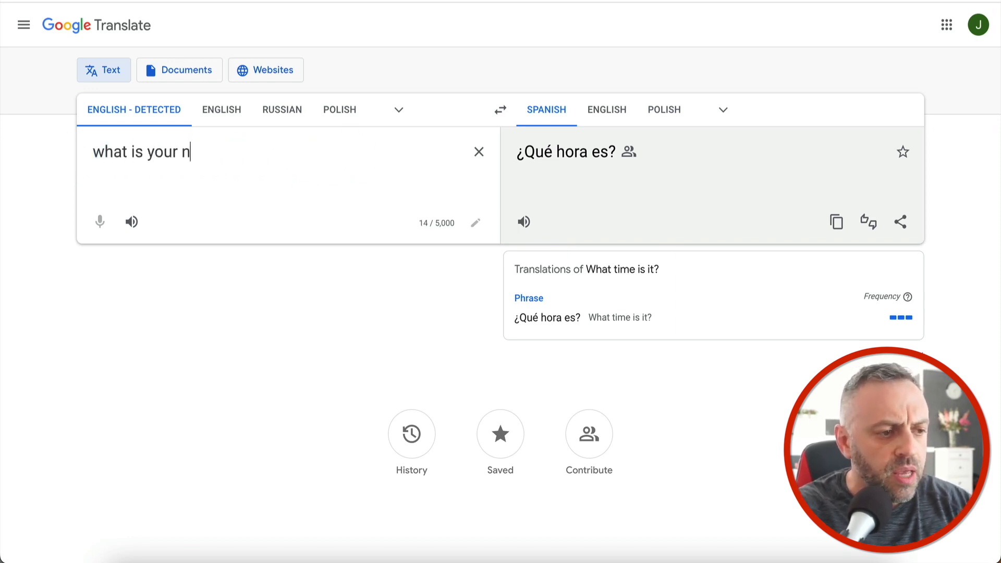
pyautogui.write('ame?')
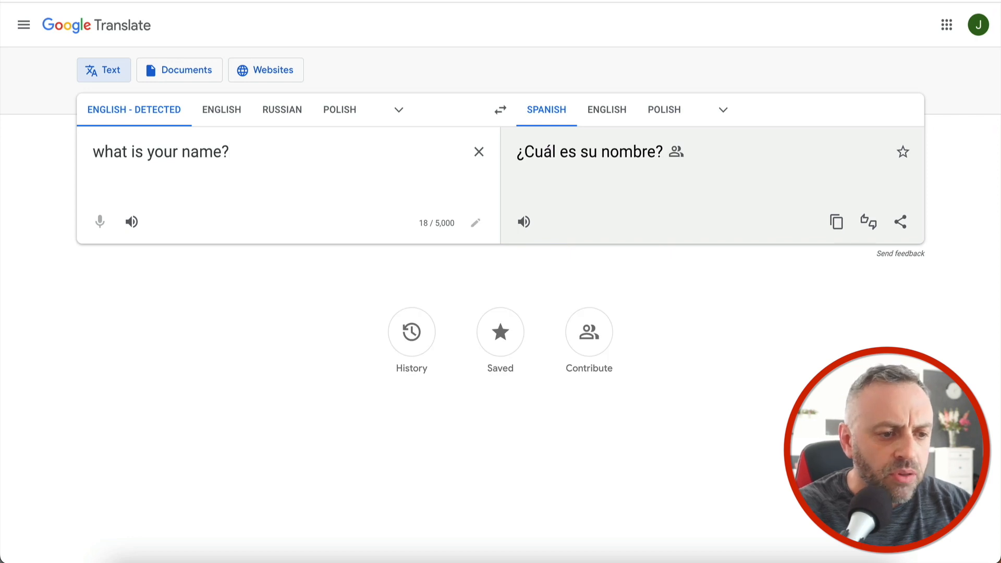
pyautogui.click(325, 112)
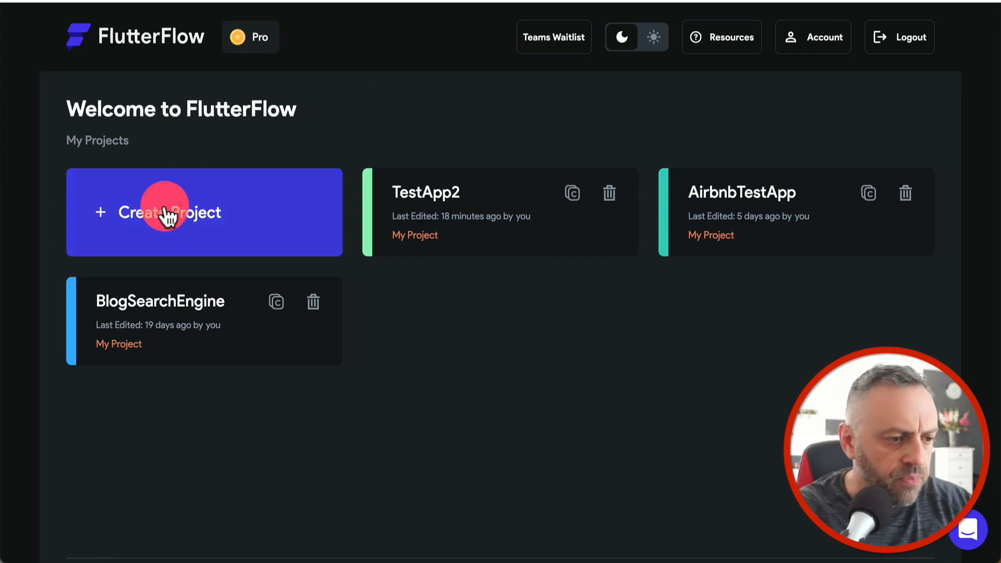
# - In FlutterFlow, create a blank project named RealTimMapping and finish its setup without connecting Firebase
pyautogui.click(201, 217)
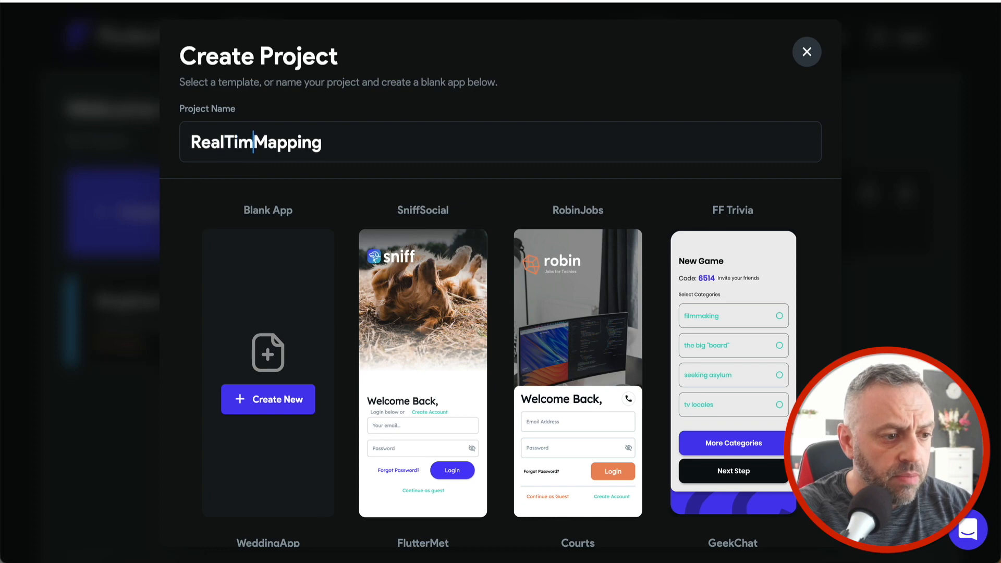
pyautogui.click(278, 401)
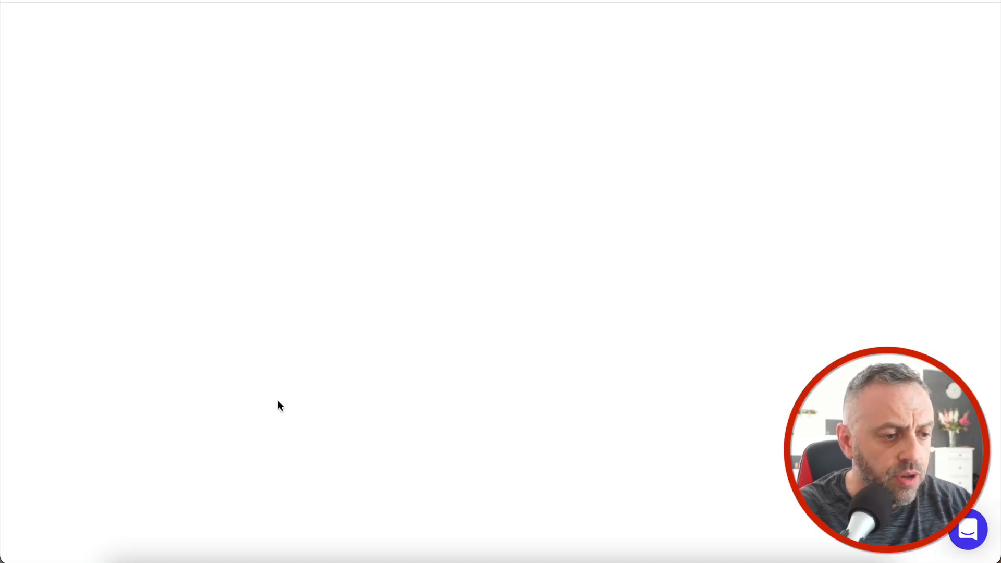
pyautogui.click(649, 405)
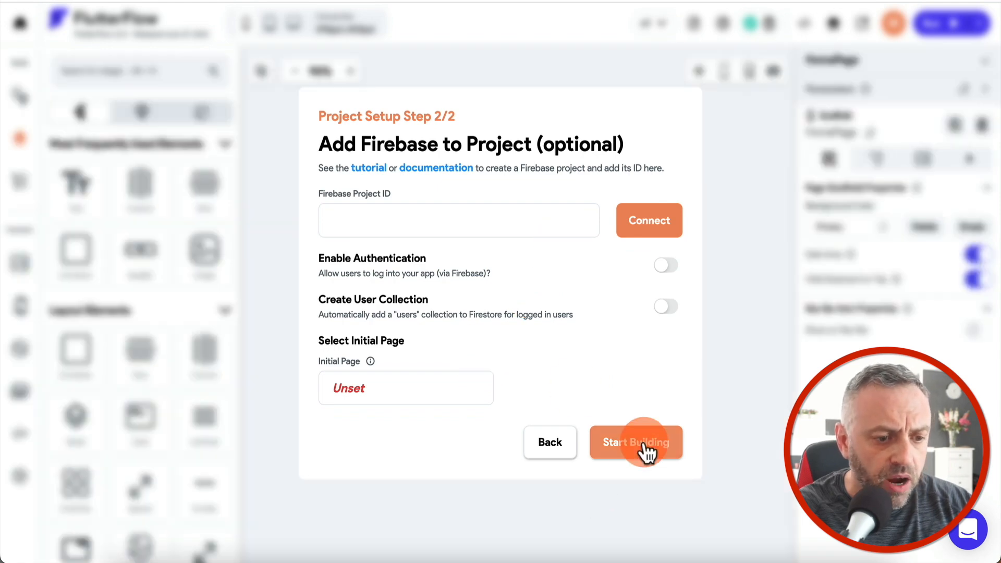
pyautogui.click(647, 452)
# - Add a Column inside the home page's main column and place a Row in it
pyautogui.click(505, 199)
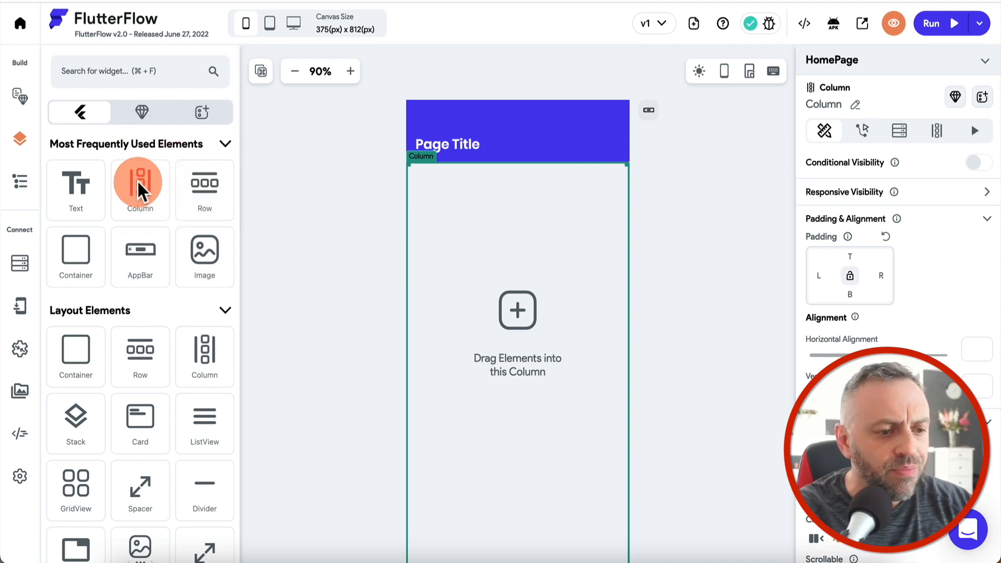
pyautogui.moveTo(140, 193); pyautogui.dragTo(472, 224)
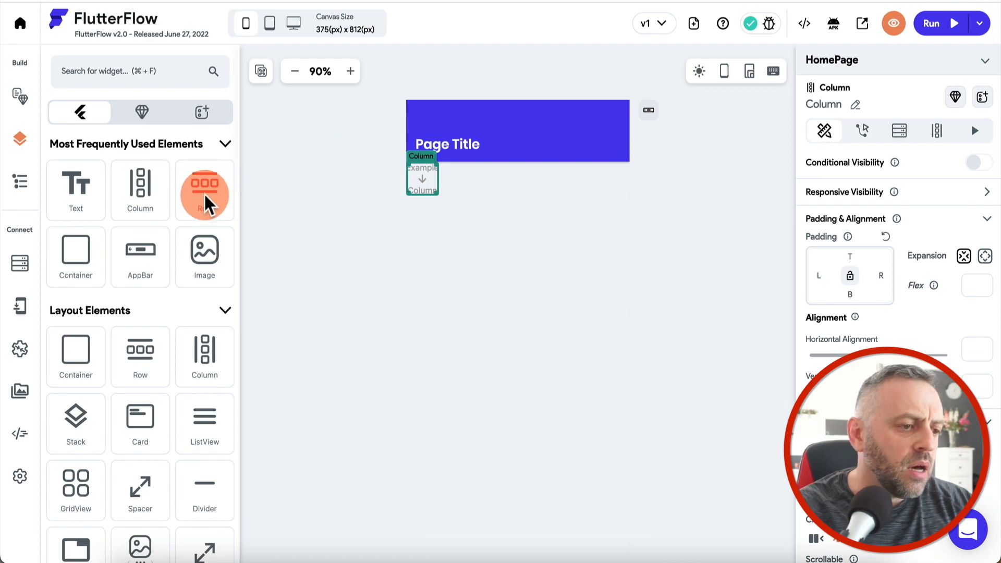
pyautogui.moveTo(205, 201); pyautogui.dragTo(416, 179)
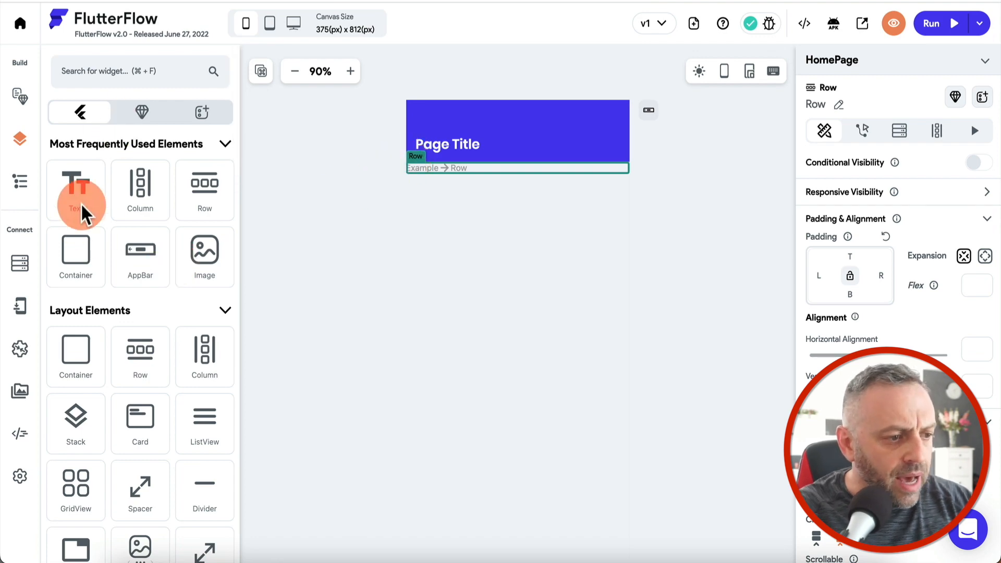
# - Place the UI Inputs - Outline (Circular) template inside the row below the page title
pyautogui.scroll(-3, 76, 230)
pyautogui.scroll(-15, 73, 230)
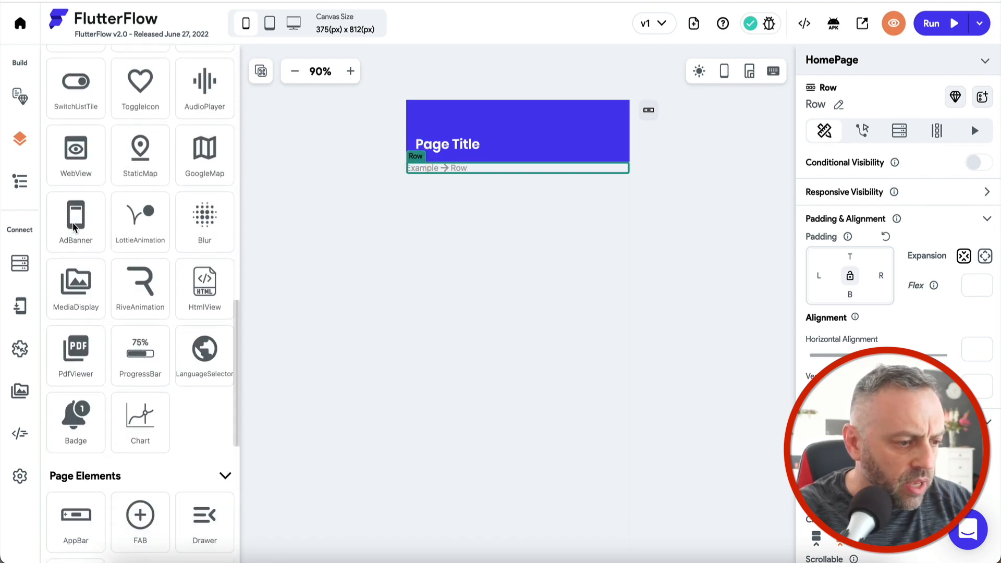
pyautogui.scroll(-4, 73, 228)
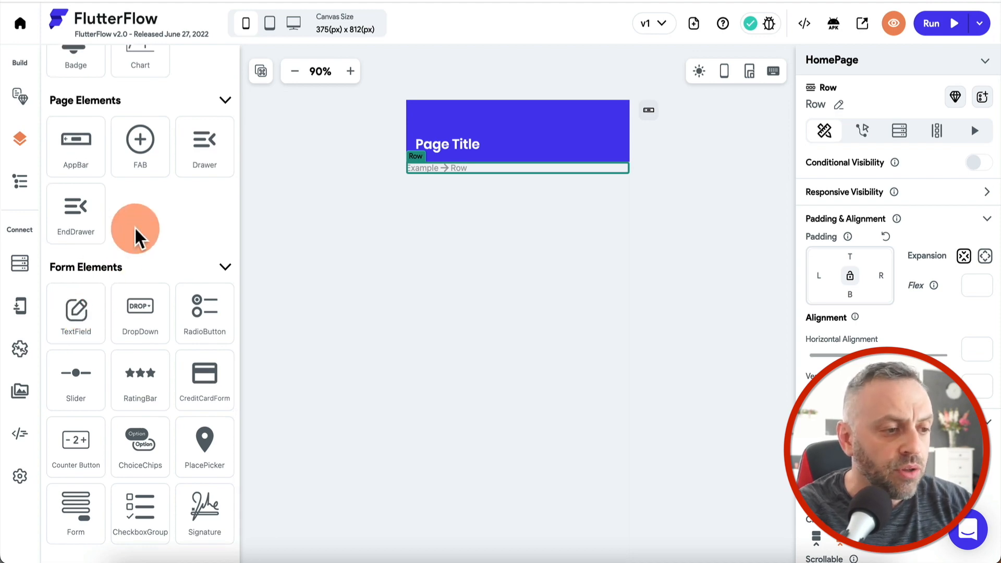
pyautogui.scroll(20, 135, 228)
pyautogui.click(210, 116)
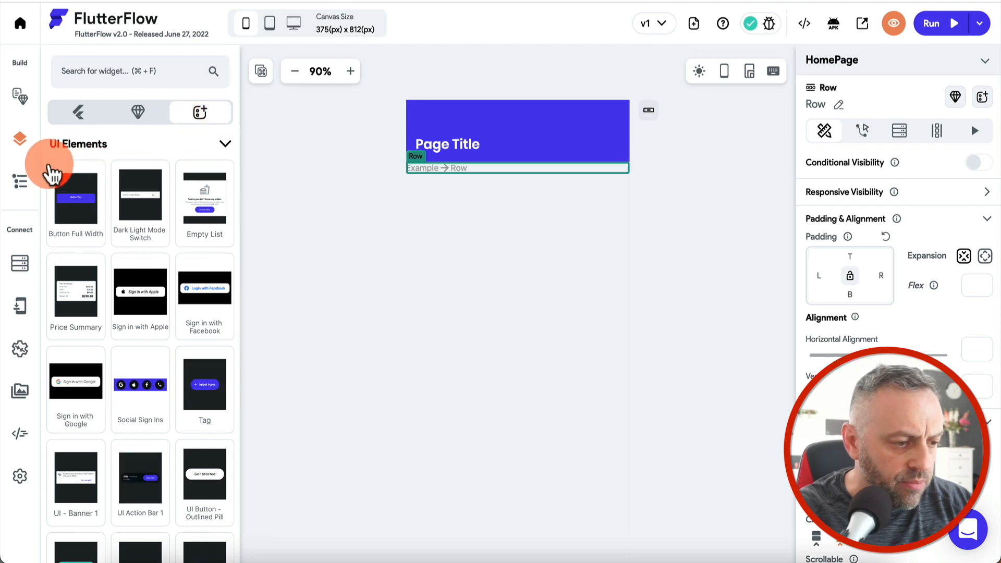
pyautogui.scroll(-7, 52, 175)
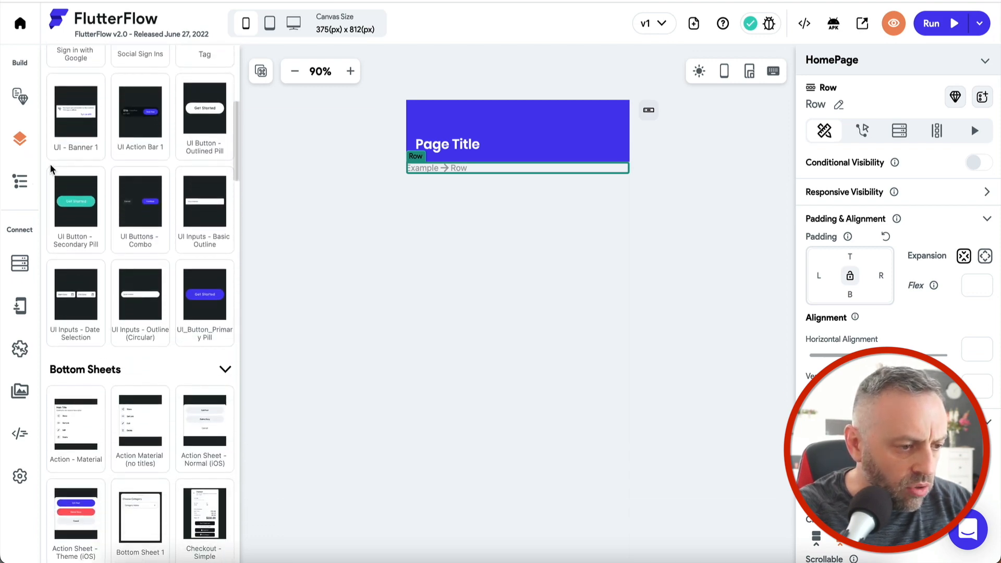
pyautogui.moveTo(141, 303)
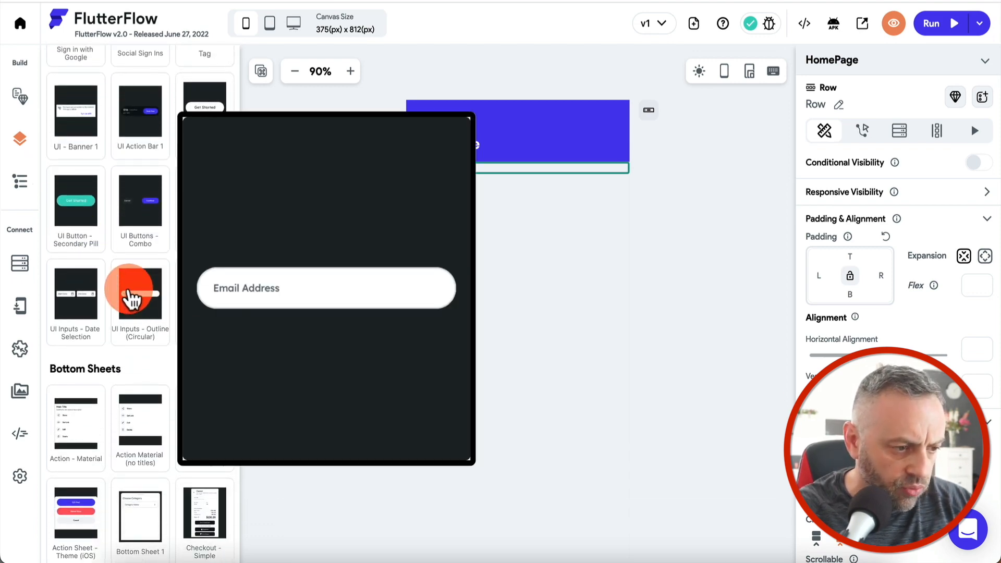
pyautogui.scroll(2, 62, 257)
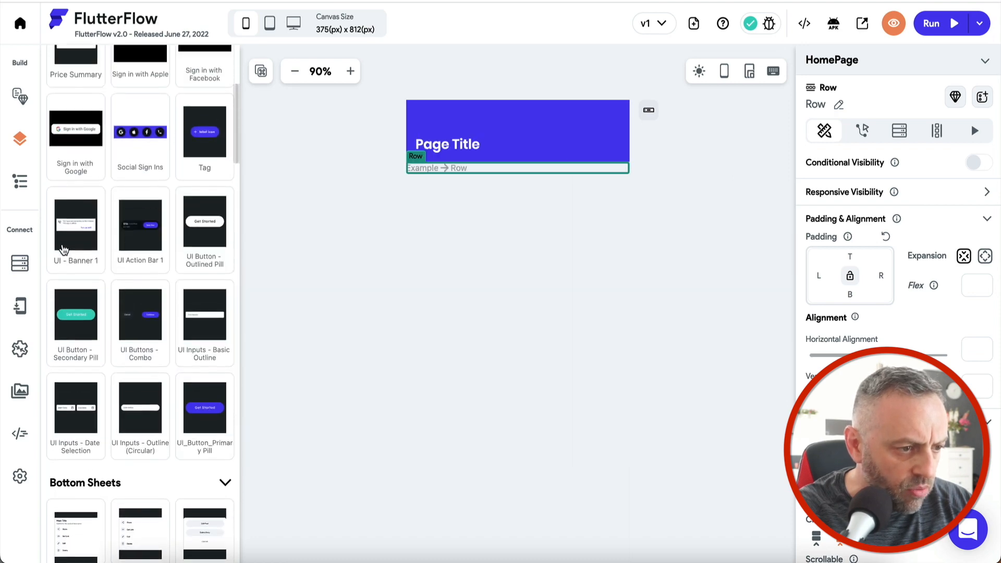
pyautogui.moveTo(211, 326)
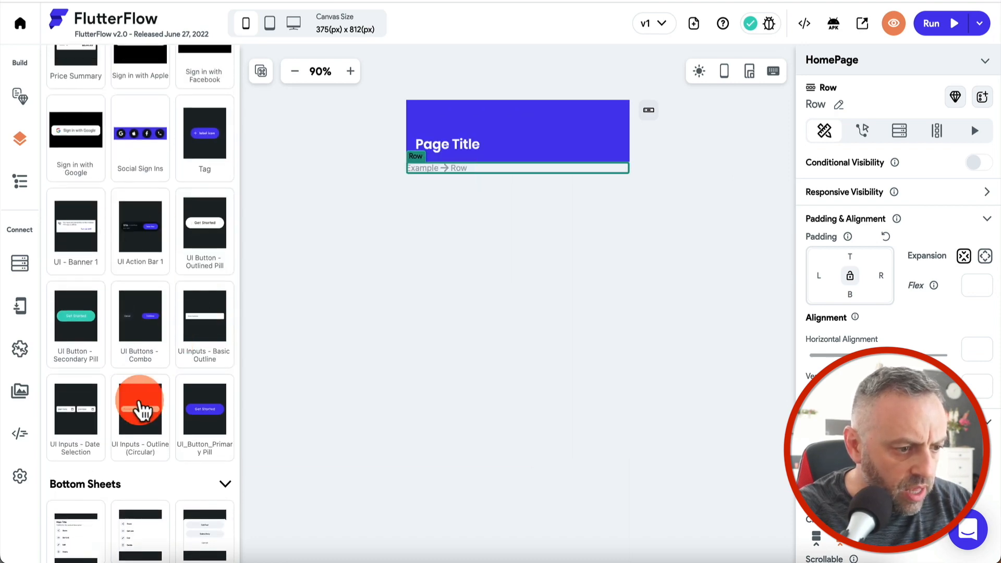
pyautogui.moveTo(141, 414)
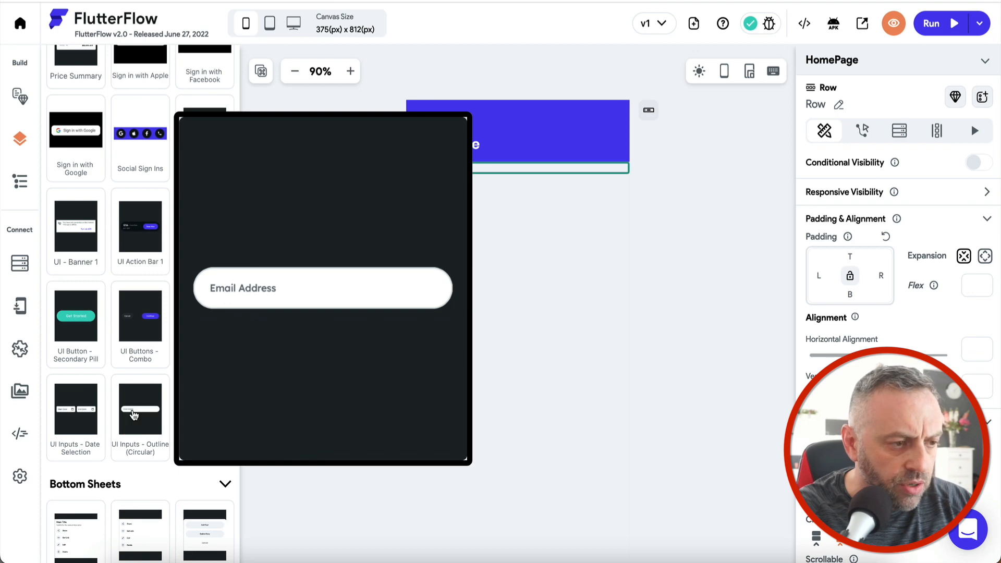
pyautogui.moveTo(138, 414); pyautogui.dragTo(463, 173)
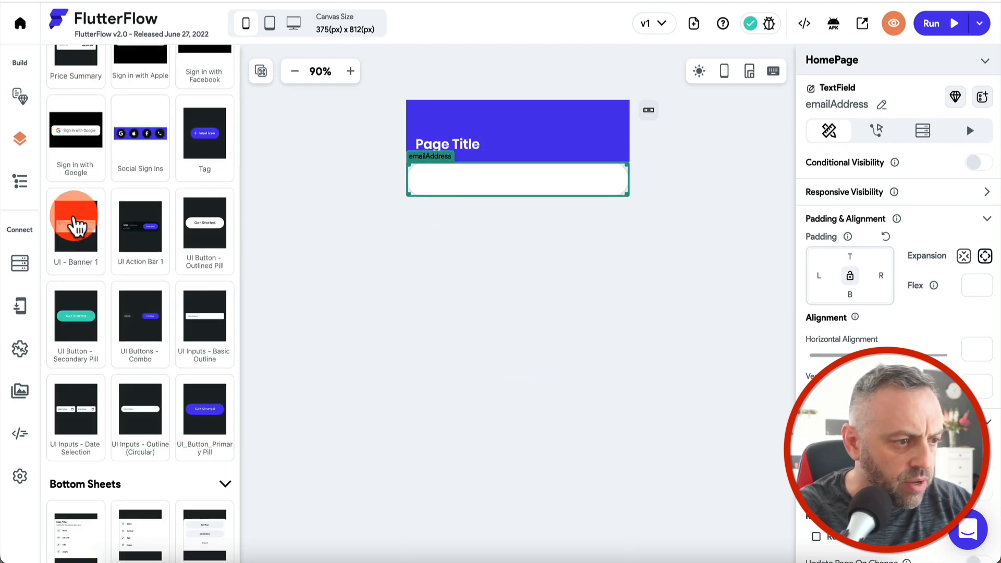
# - Duplicate the row that holds the text field and delete the text field from the copy
pyautogui.click(19, 181)
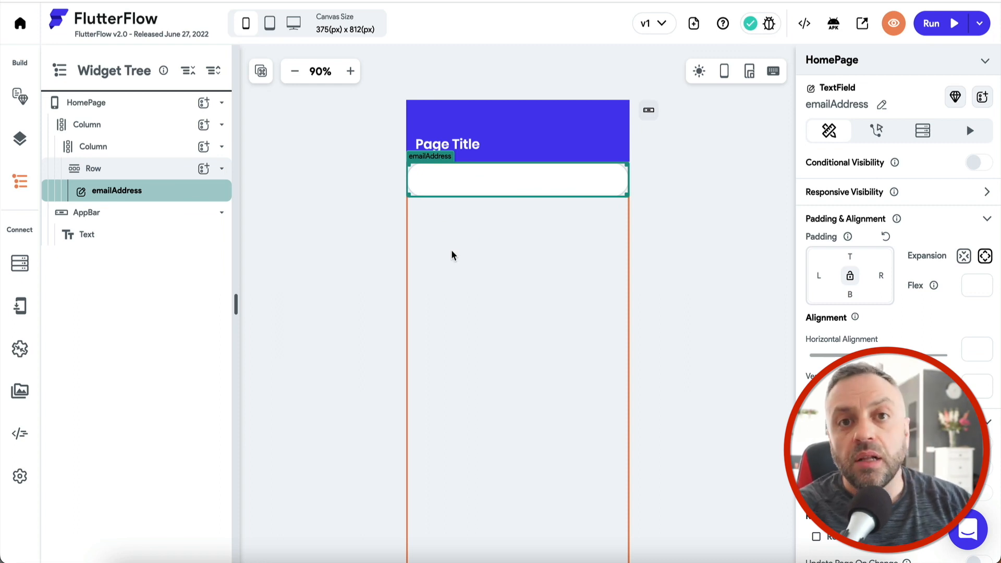
pyautogui.click(448, 193)
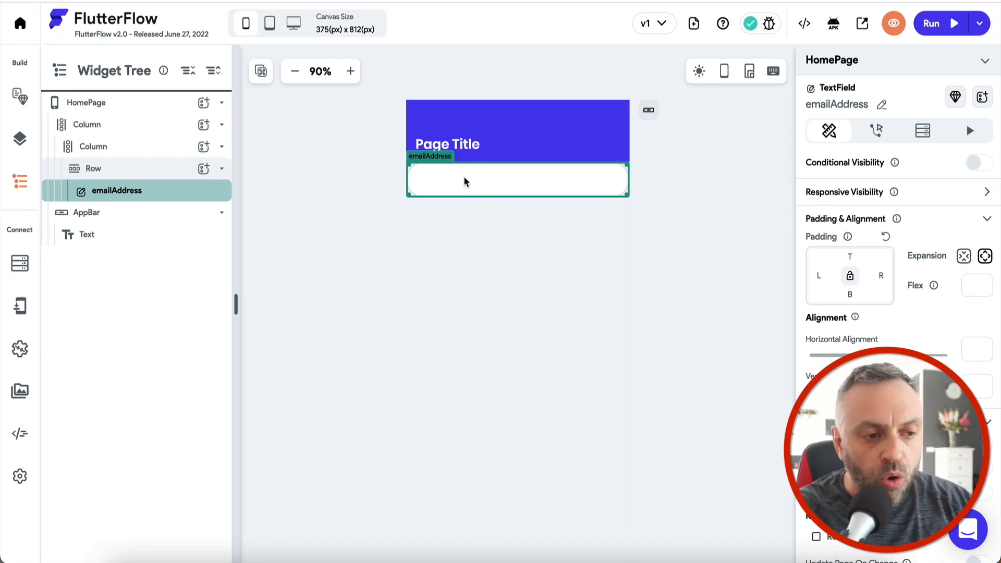
pyautogui.click(433, 196)
pyautogui.click(361, 237)
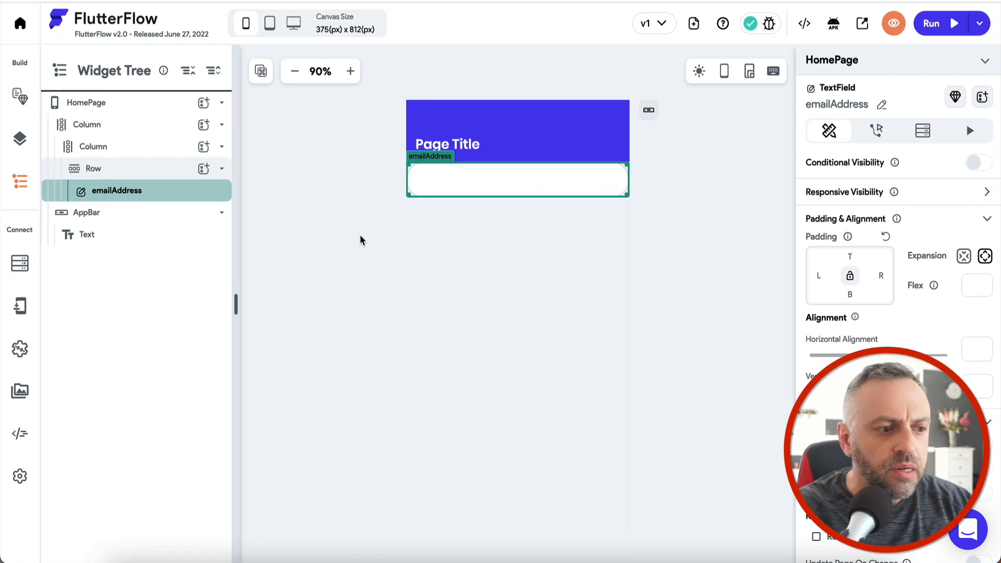
pyautogui.click(146, 170)
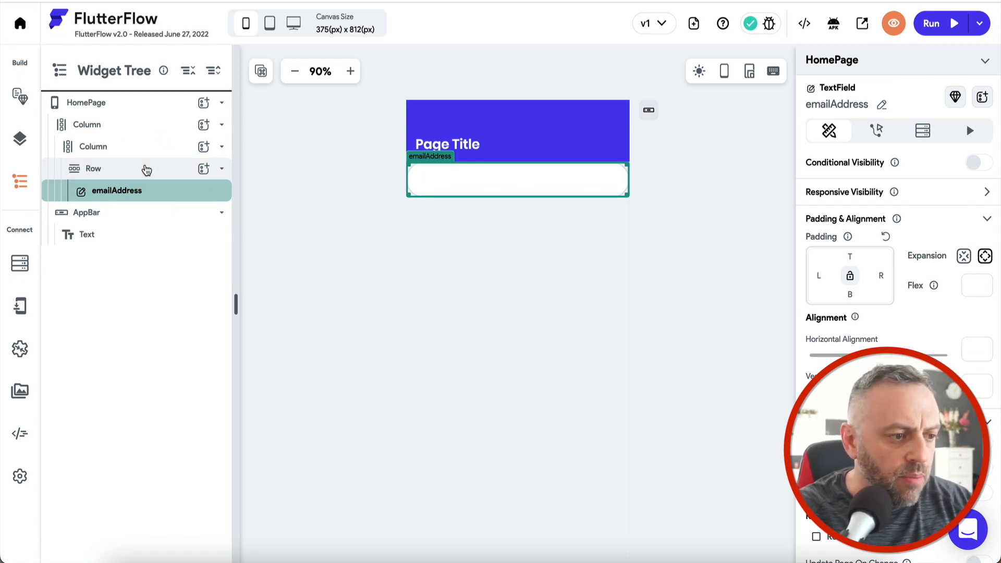
pyautogui.rightClick(144, 167)
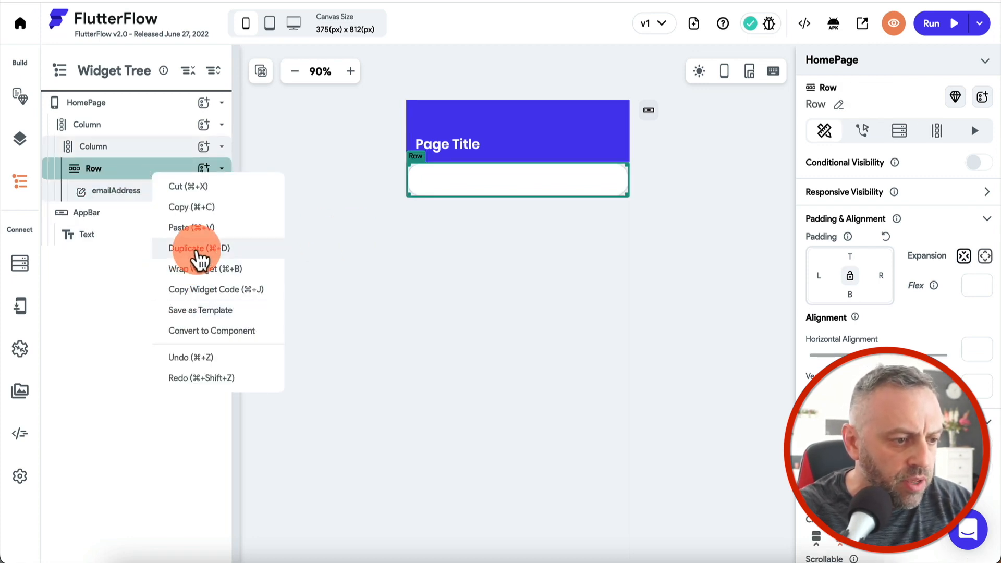
pyautogui.click(199, 248)
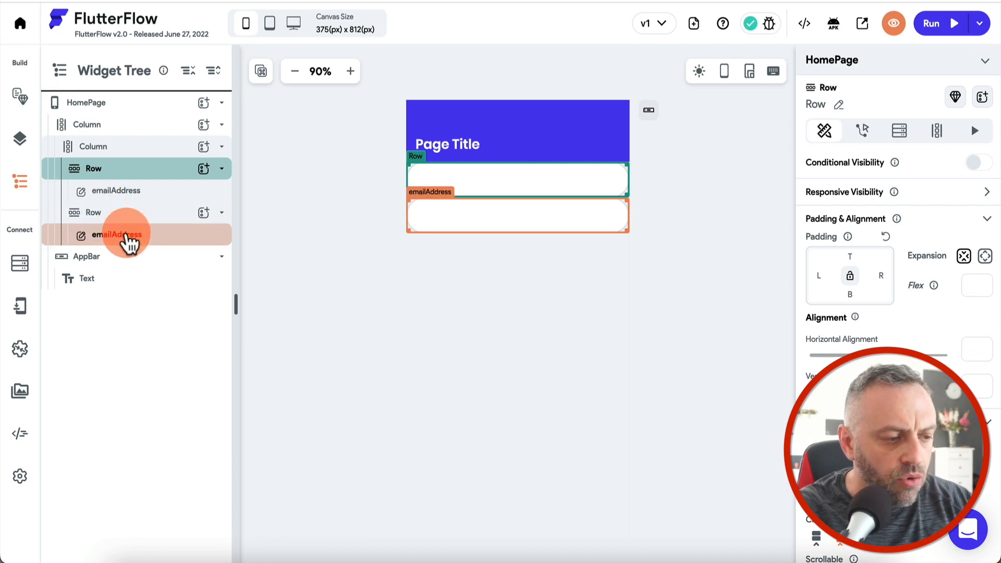
pyautogui.click(151, 237)
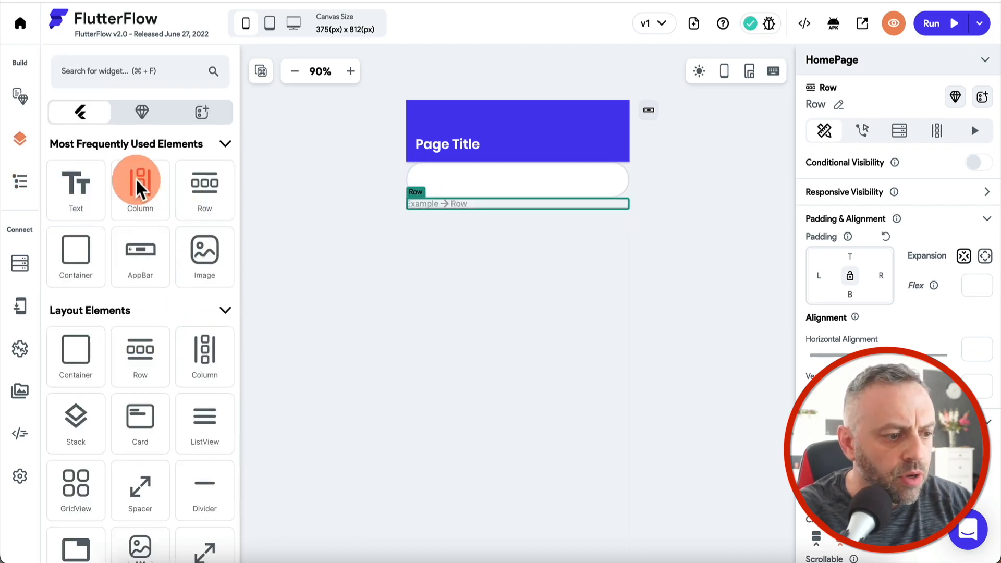
# - Find the ListView widget by searching for "list" and place it below the text field row
pyautogui.scroll(-2, 108, 307)
pyautogui.scroll(2, 109, 313)
pyautogui.click(150, 70)
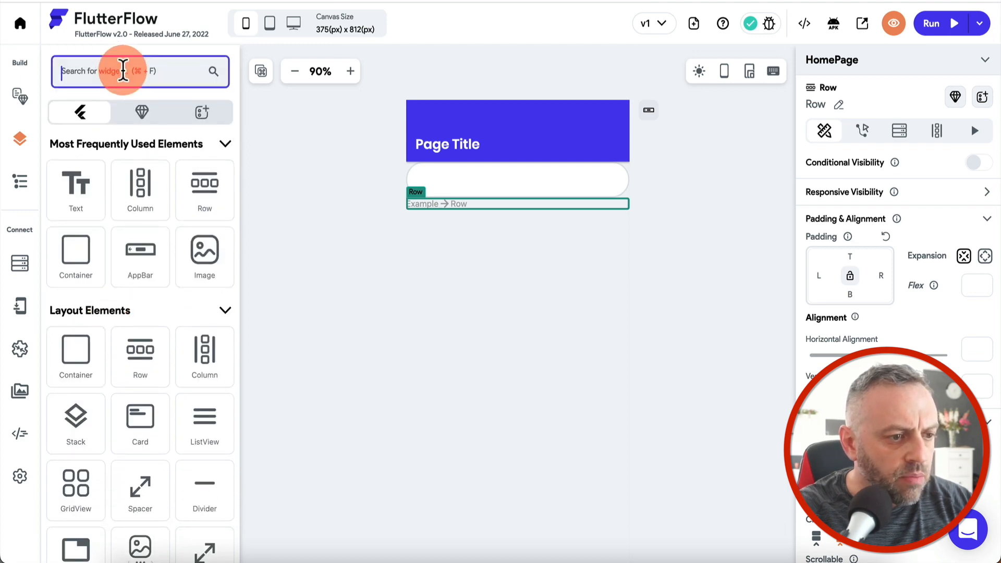
pyautogui.write('list')
pyautogui.moveTo(80, 229); pyautogui.dragTo(525, 219)
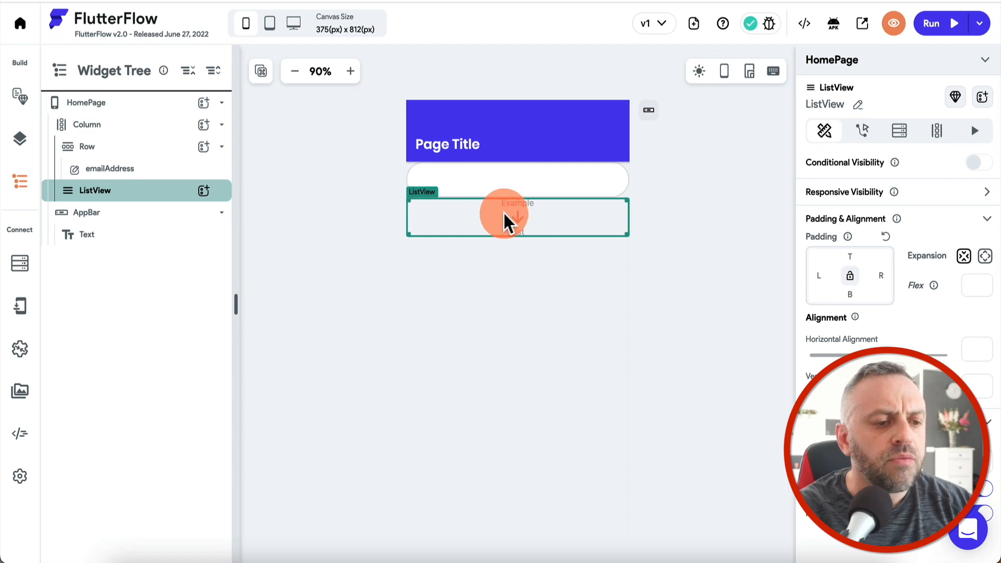
# - Find the Card Button no/ Icon template among the Content Views components and place it inside the ListView
pyautogui.click(22, 141)
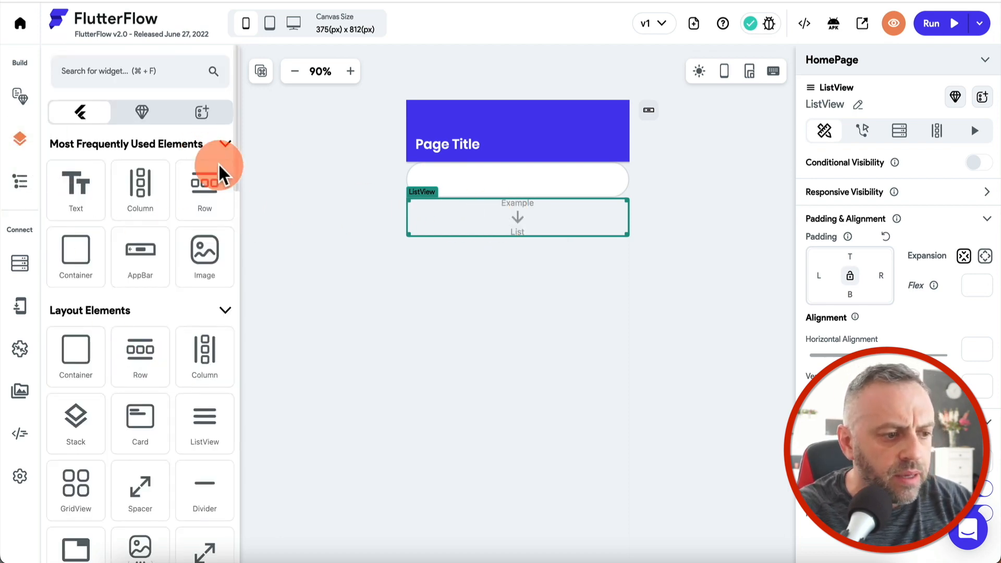
pyautogui.scroll(-10, 84, 421)
pyautogui.click(82, 182)
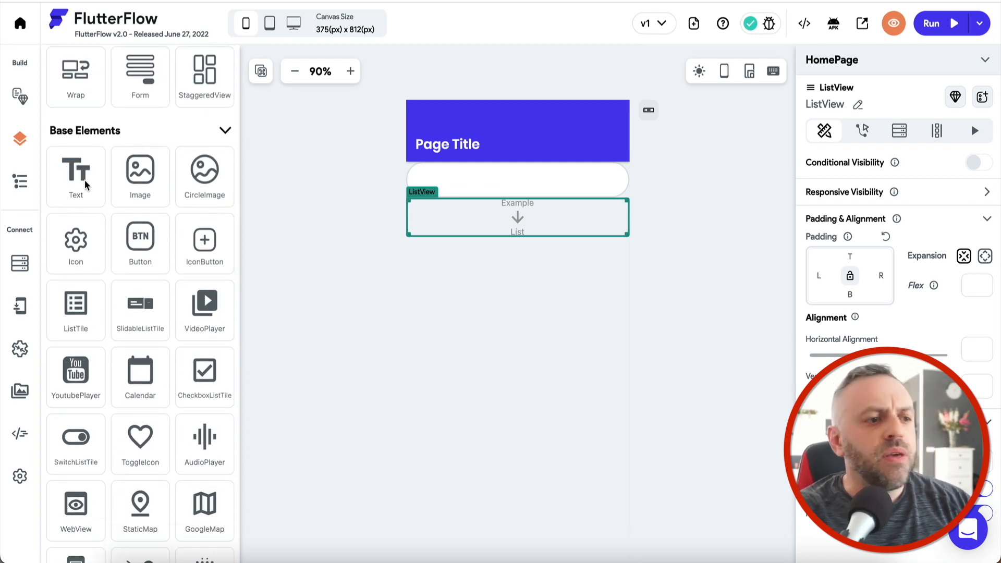
pyautogui.scroll(10, 183, 179)
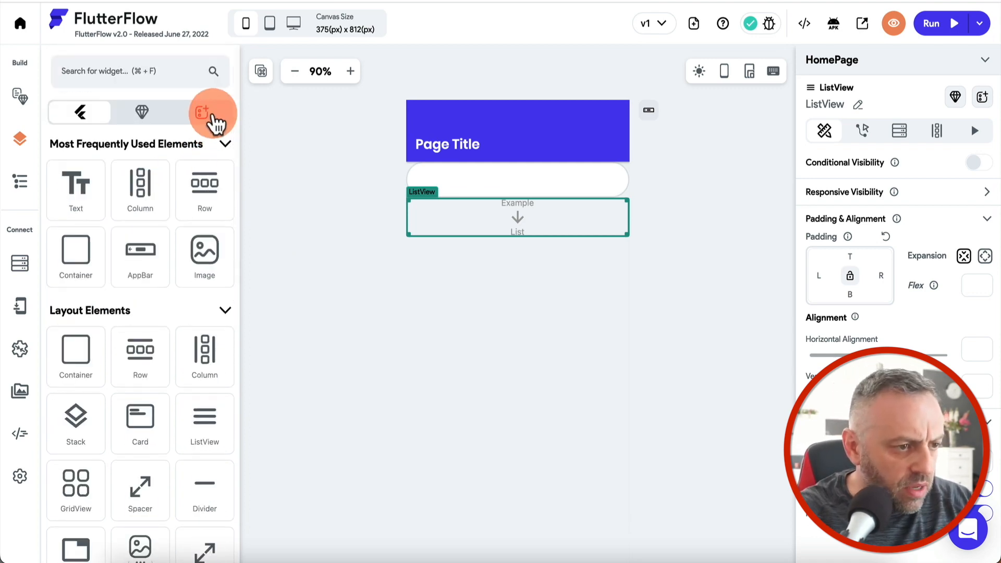
pyautogui.click(203, 113)
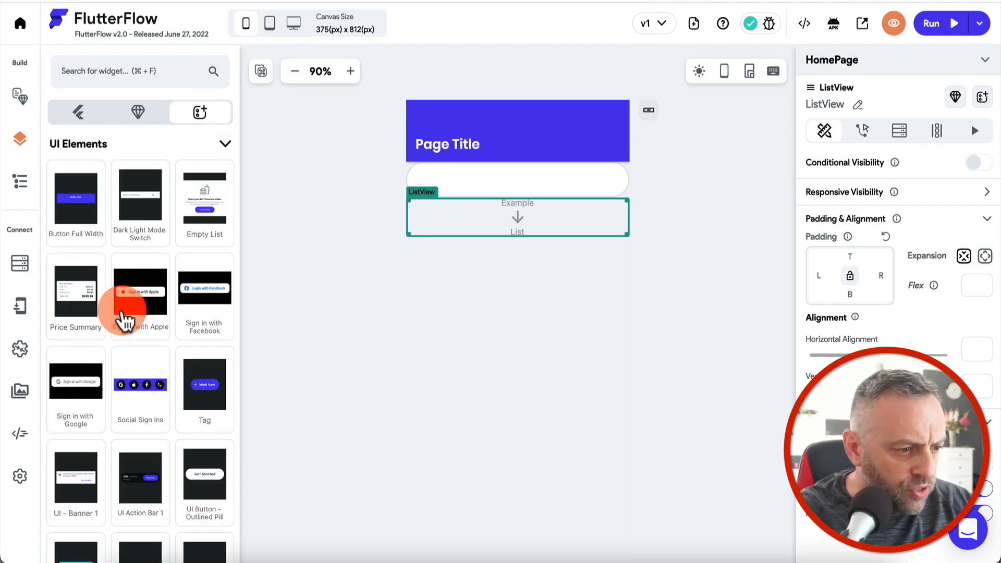
pyautogui.scroll(-15, 123, 314)
pyautogui.scroll(-15, 123, 315)
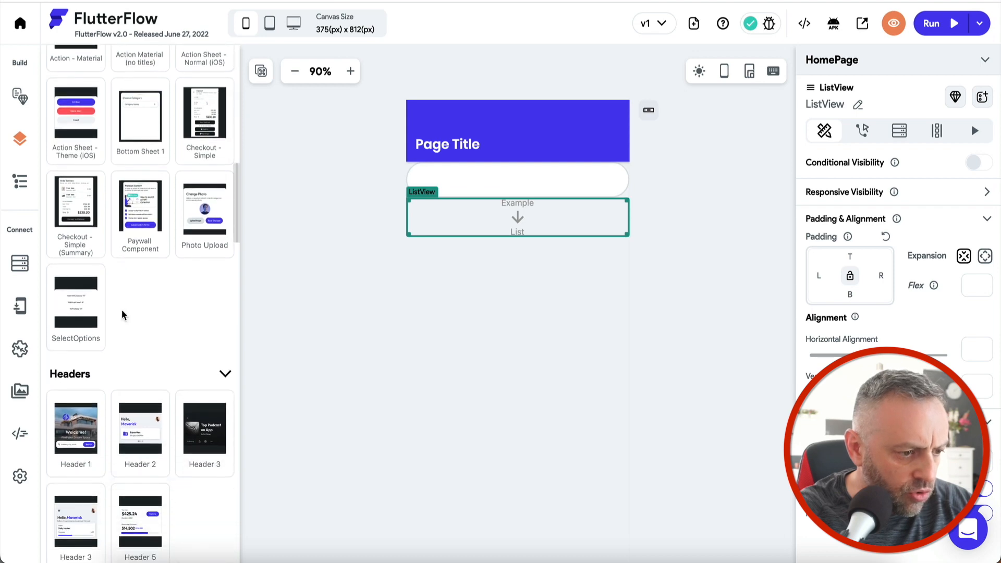
pyautogui.scroll(-10, 48, 299)
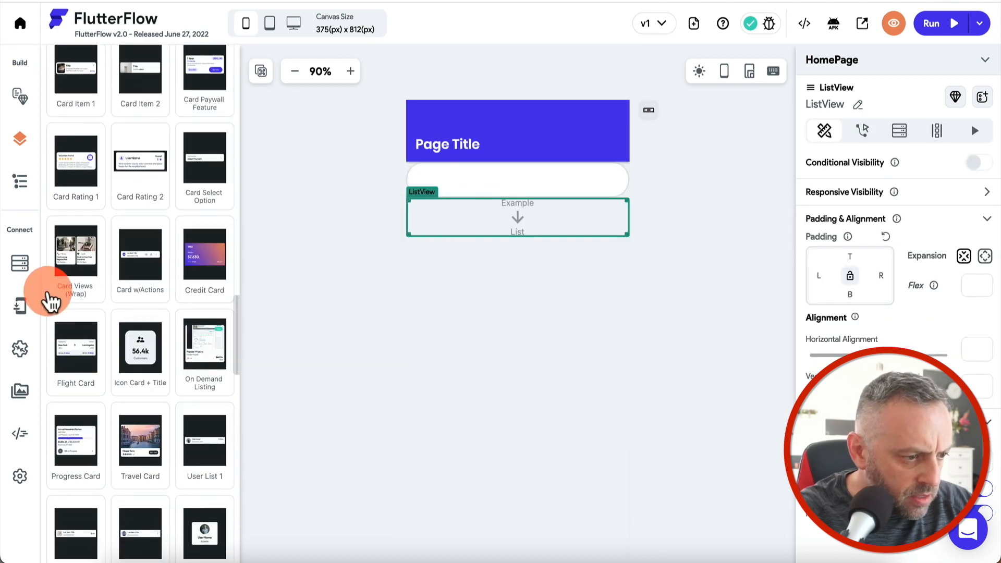
pyautogui.scroll(-5, 48, 299)
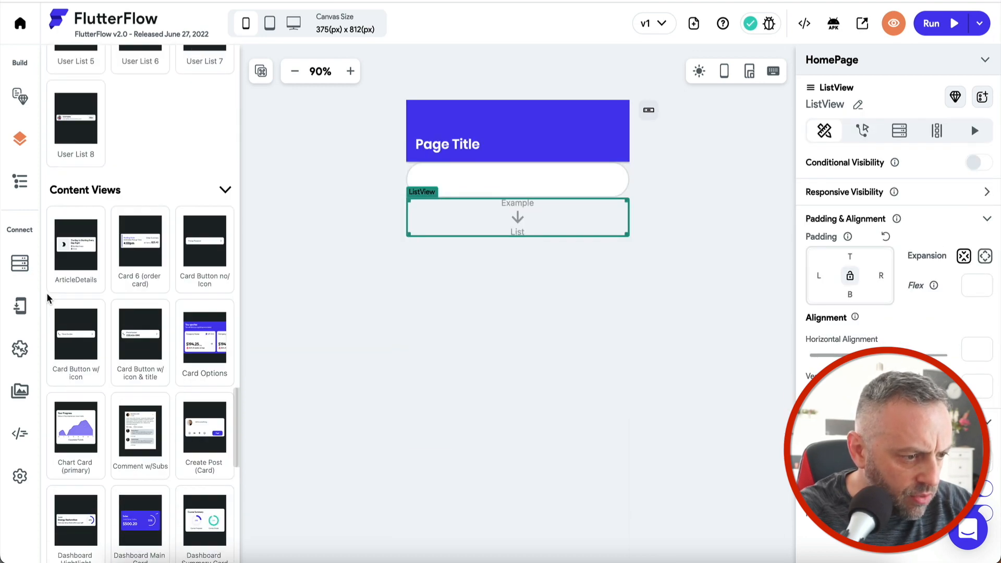
pyautogui.moveTo(205, 253)
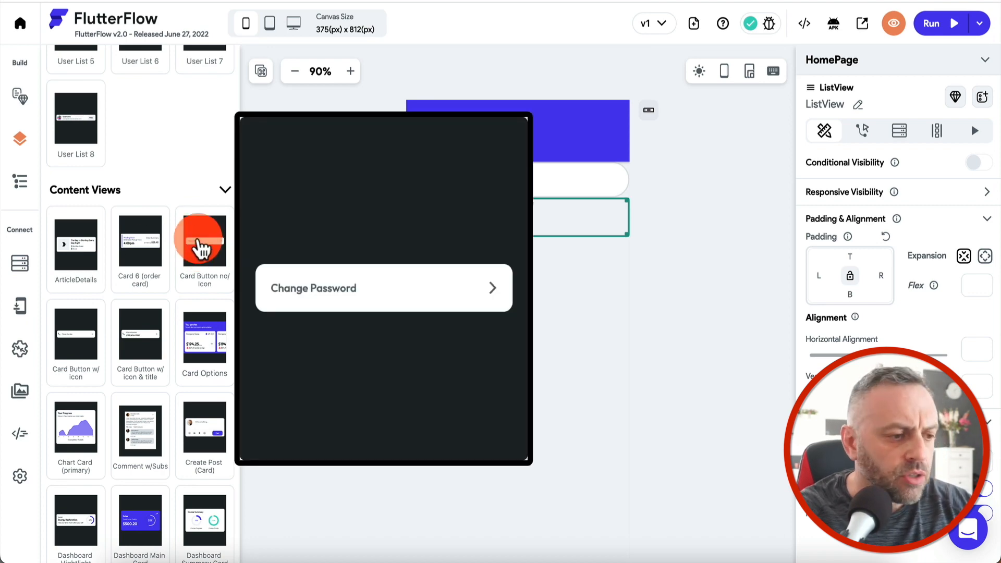
pyautogui.moveTo(202, 249); pyautogui.dragTo(455, 223)
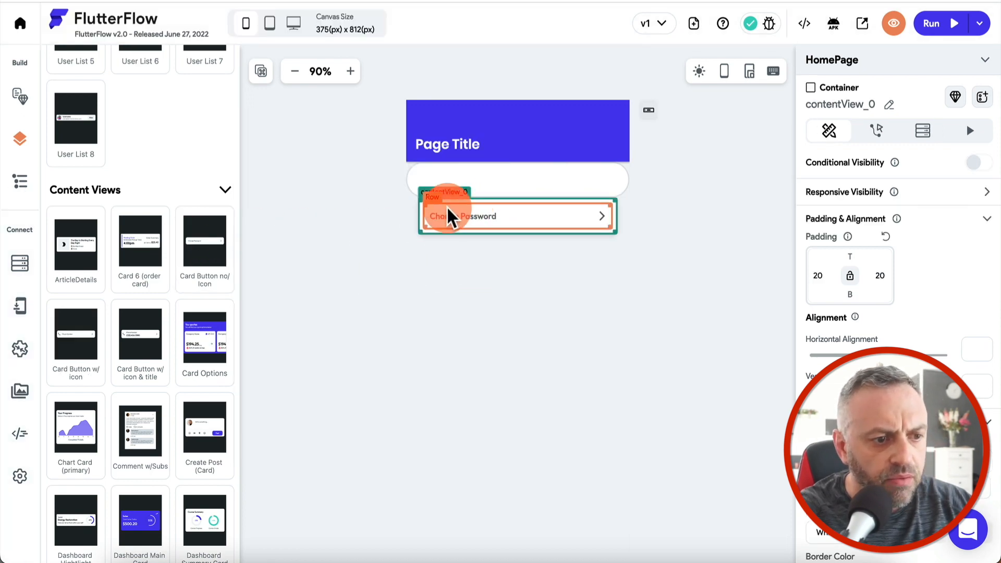
# - Set the padding of the Change Password card container to 5 on all four sides
pyautogui.click(461, 183)
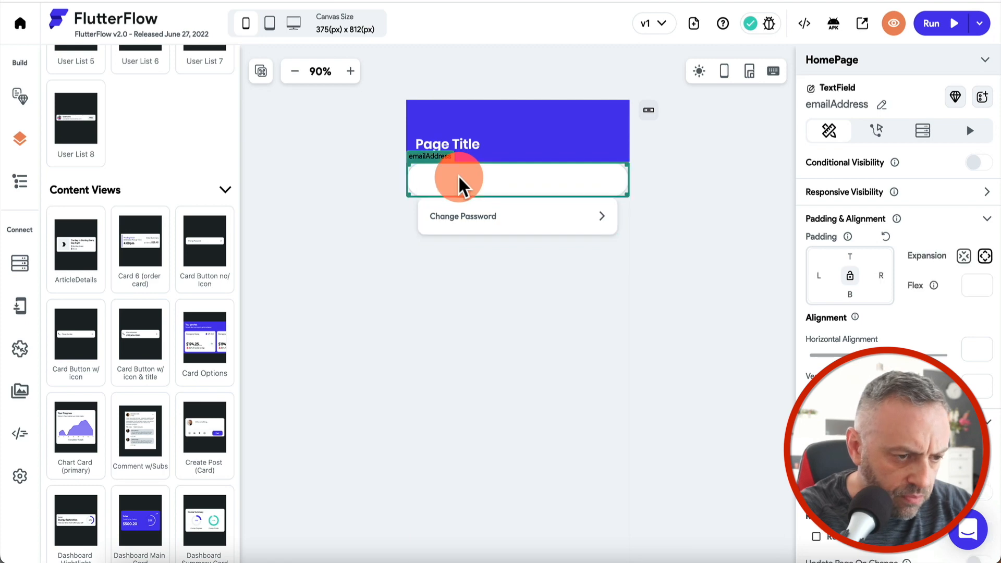
pyautogui.click(424, 215)
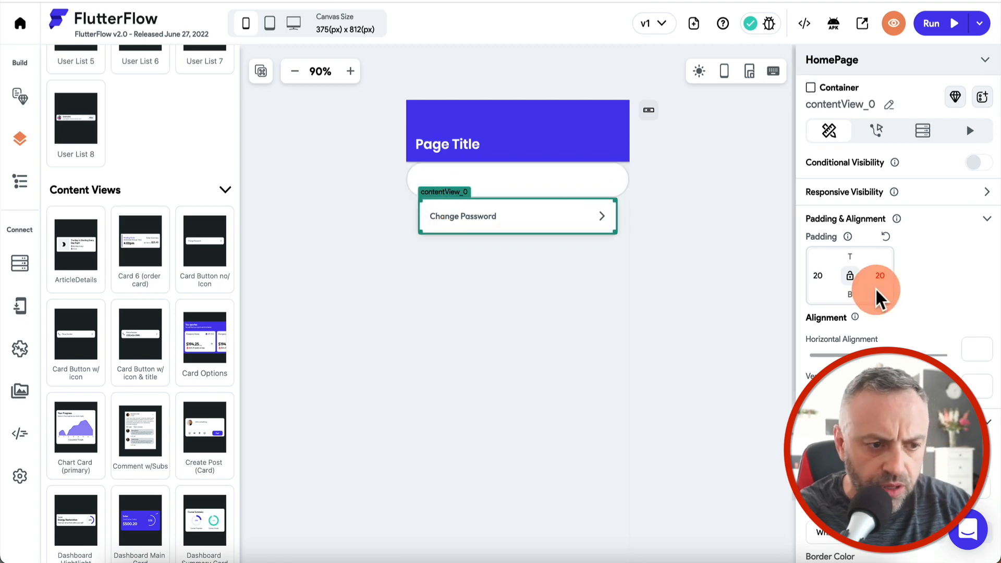
pyautogui.scroll(-4, 861, 336)
pyautogui.scroll(1, 865, 337)
pyautogui.click(19, 182)
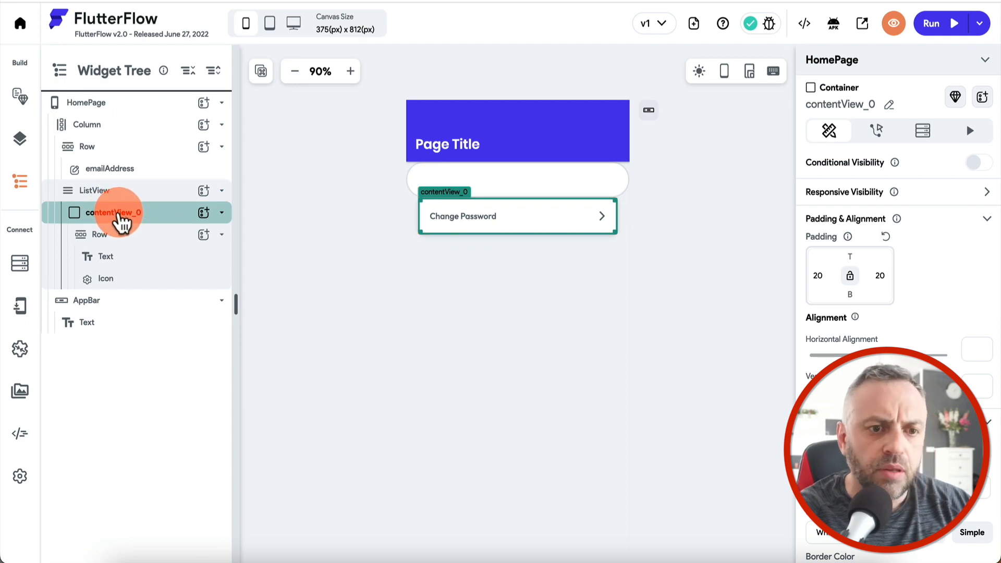
pyautogui.scroll(-3, 884, 336)
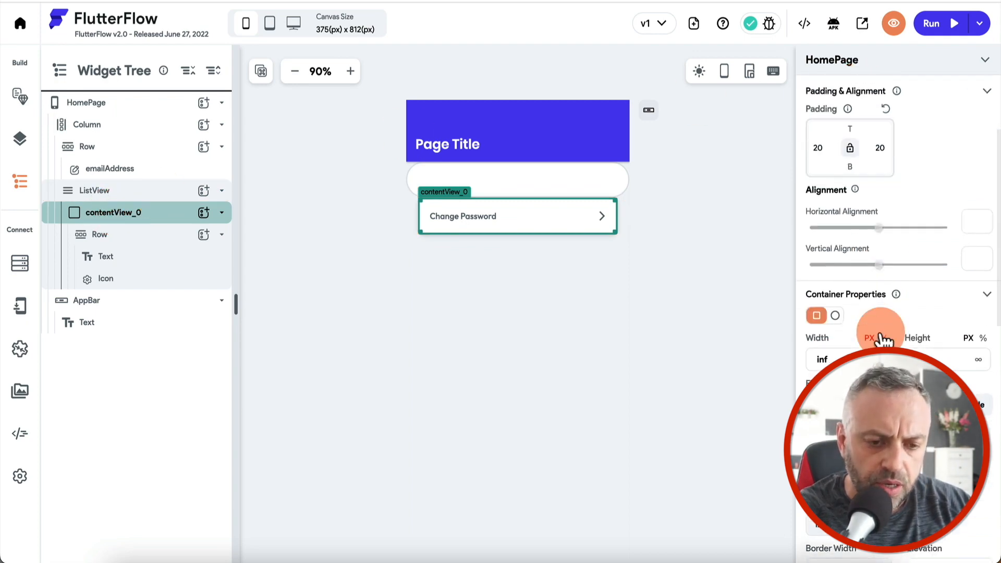
pyautogui.scroll(-4, 880, 334)
pyautogui.scroll(1, 884, 336)
pyautogui.scroll(-1, 834, 251)
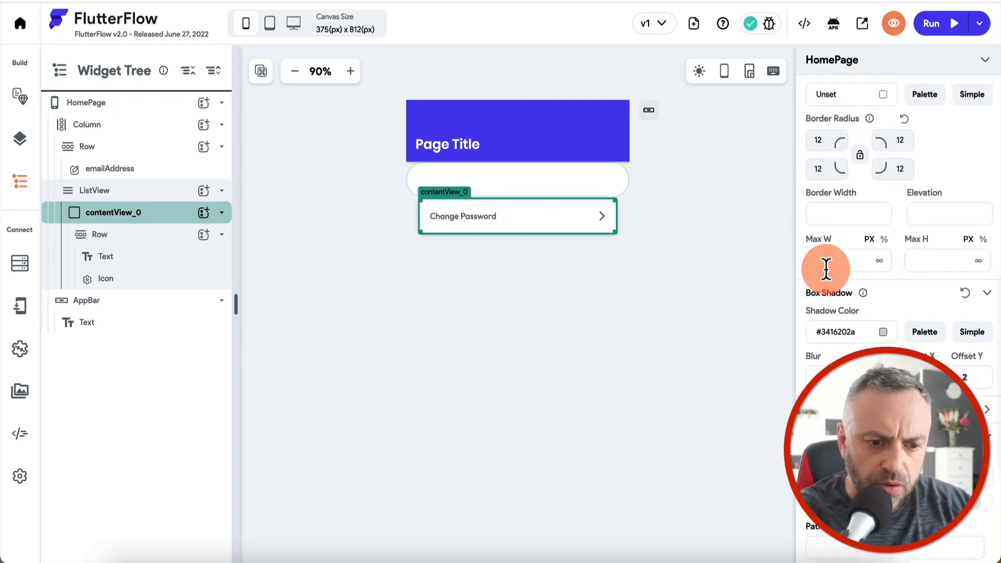
pyautogui.scroll(-3, 829, 270)
pyautogui.scroll(10, 827, 268)
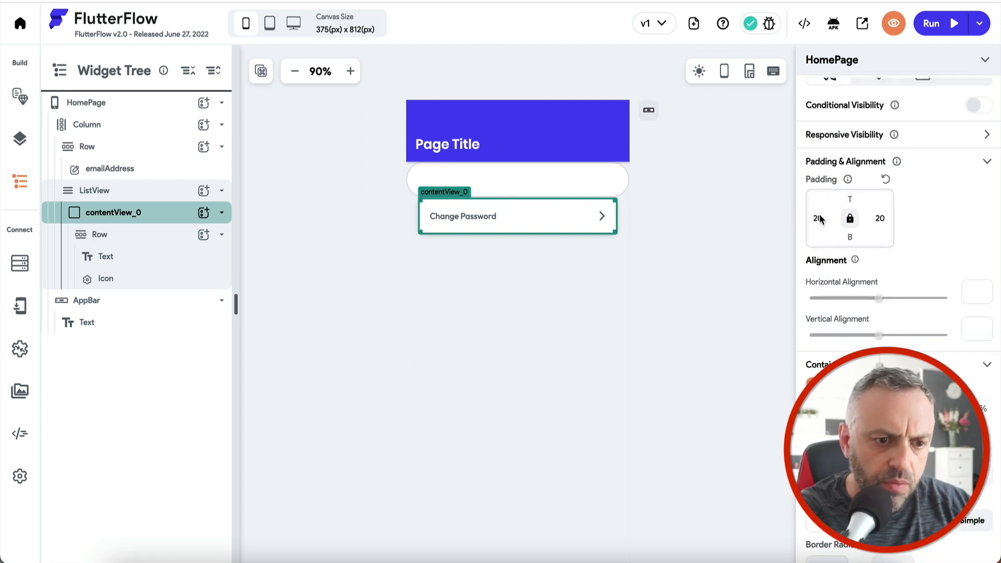
pyautogui.doubleClick(819, 218)
pyautogui.write('5')
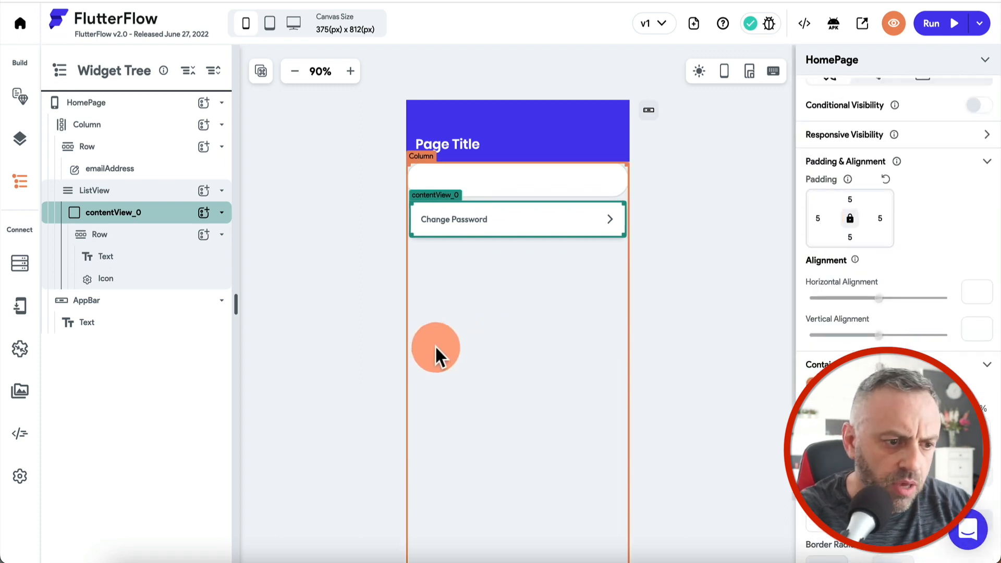
pyautogui.click(434, 345)
pyautogui.click(450, 211)
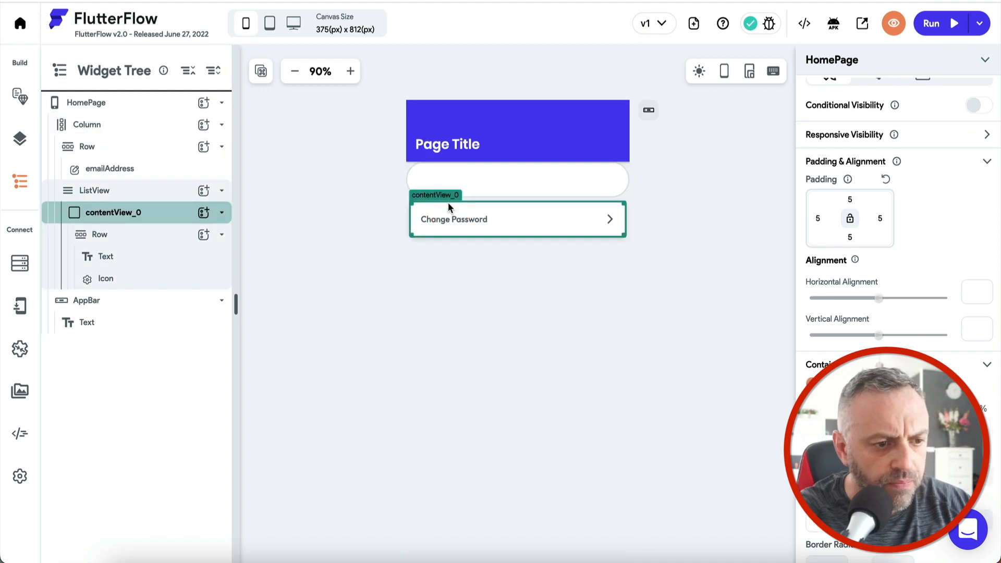
pyautogui.click(447, 223)
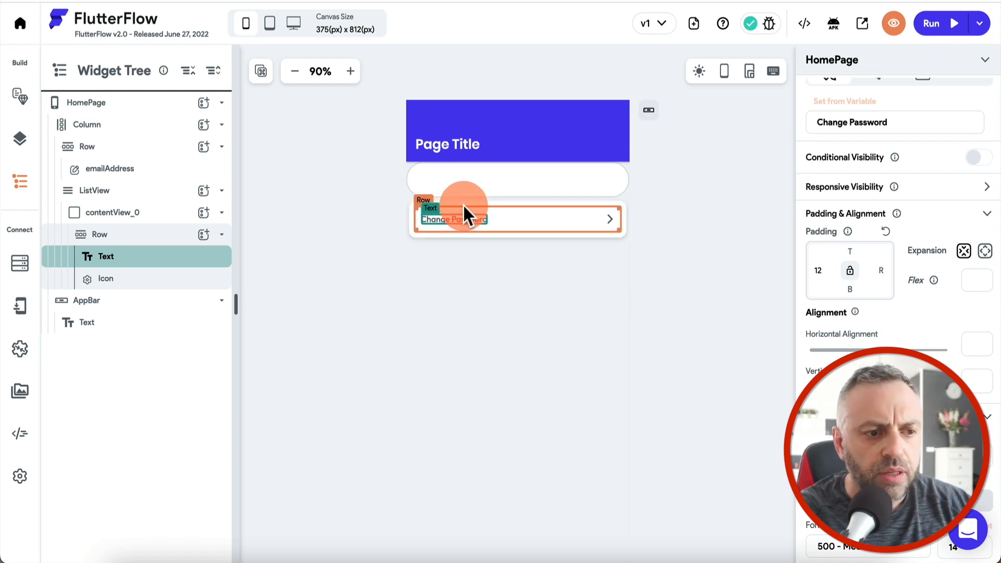
# - Rename the text field in the row above the list to cityName
pyautogui.click(457, 172)
pyautogui.scroll(1, 832, 130)
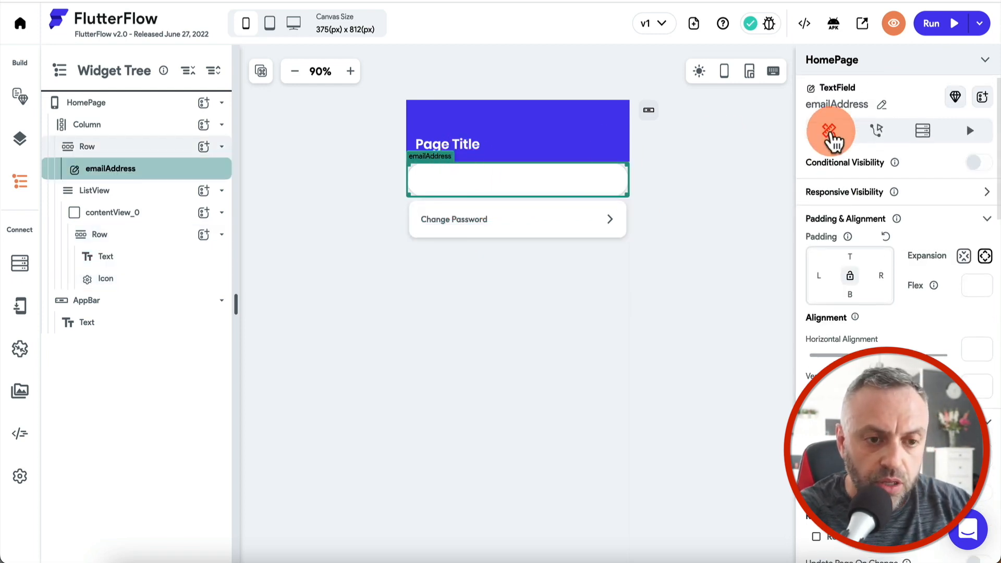
pyautogui.doubleClick(889, 103)
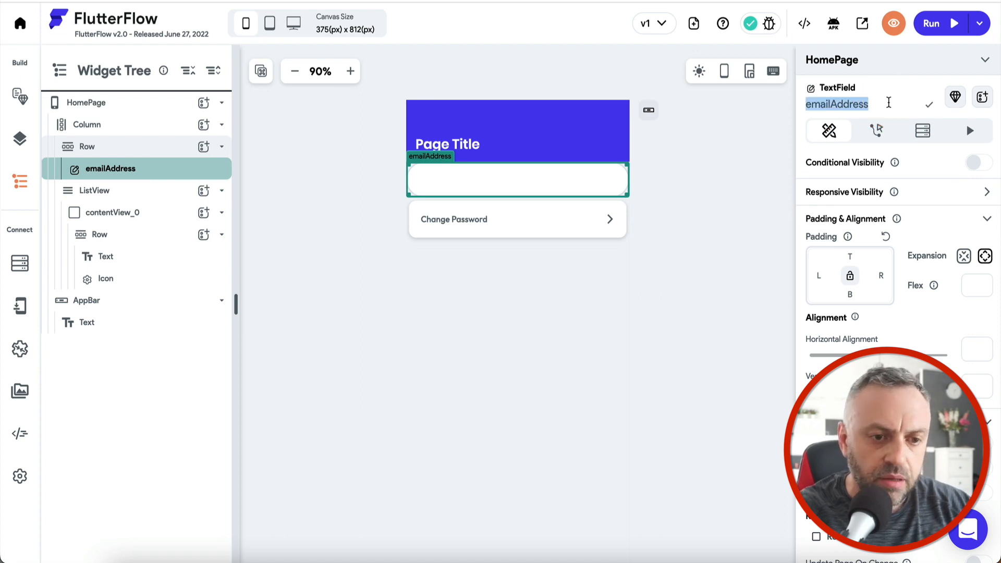
pyautogui.write('cityName')
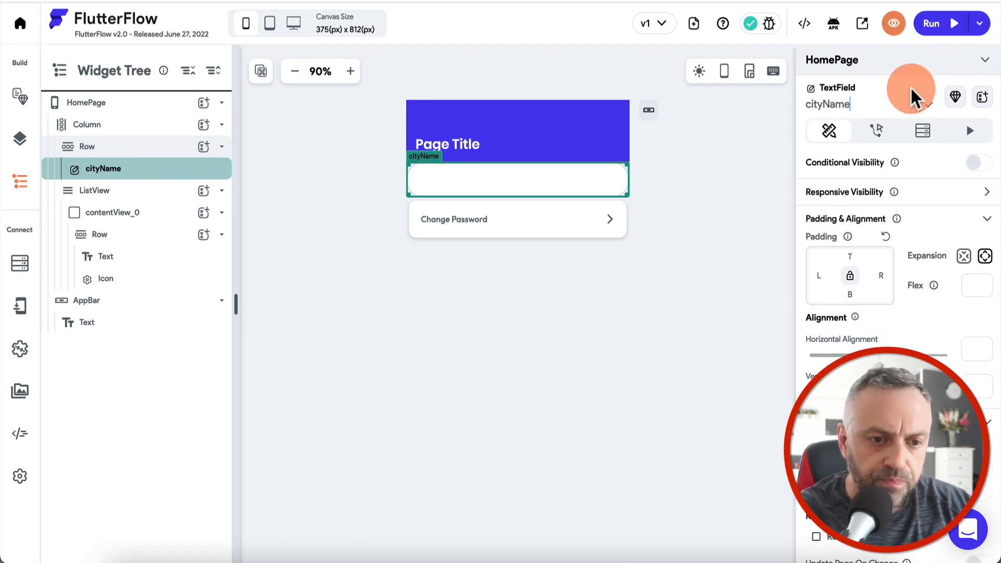
# - Set the cityName text field's label text to "Enter city..."
pyautogui.scroll(-6, 889, 248)
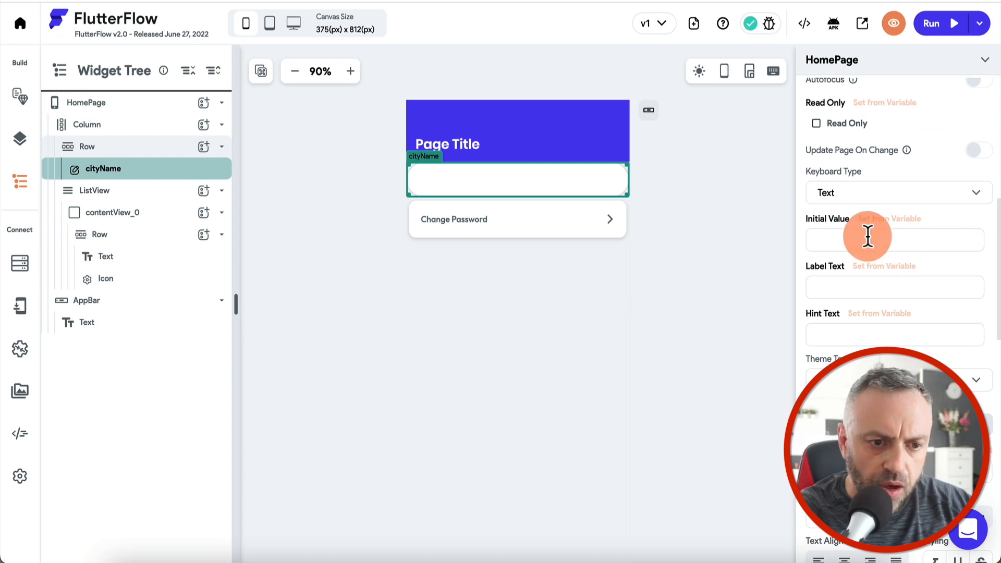
pyautogui.click(850, 284)
pyautogui.write('city...')
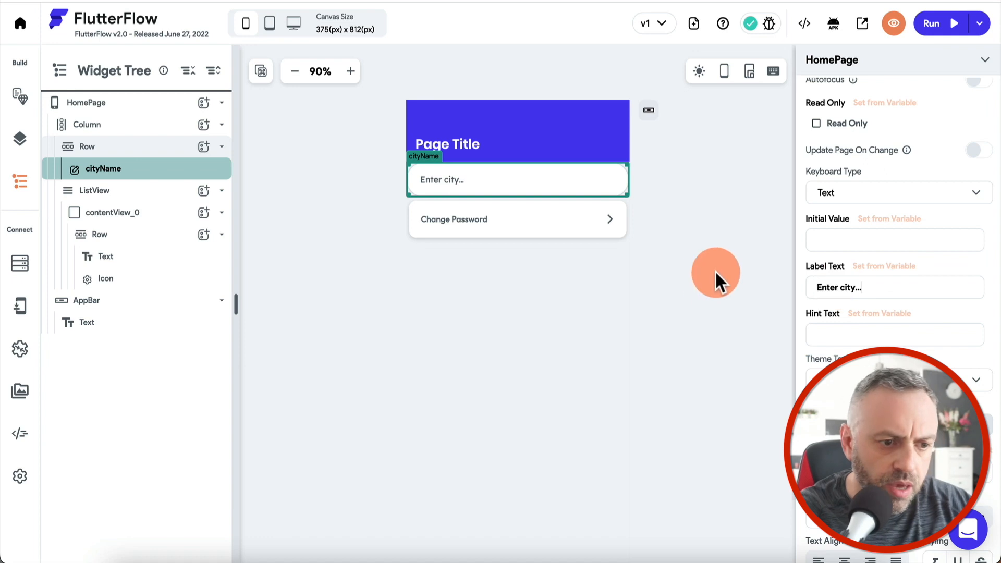
pyautogui.click(691, 287)
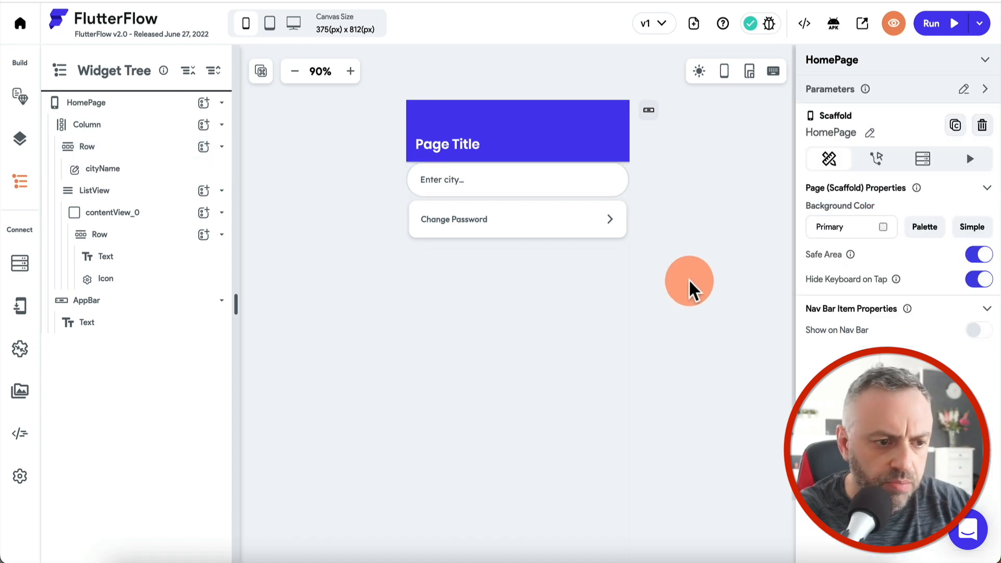
# - Enable Show Clear Field Icon and Update Page On Change for the cityName text field
pyautogui.click(498, 183)
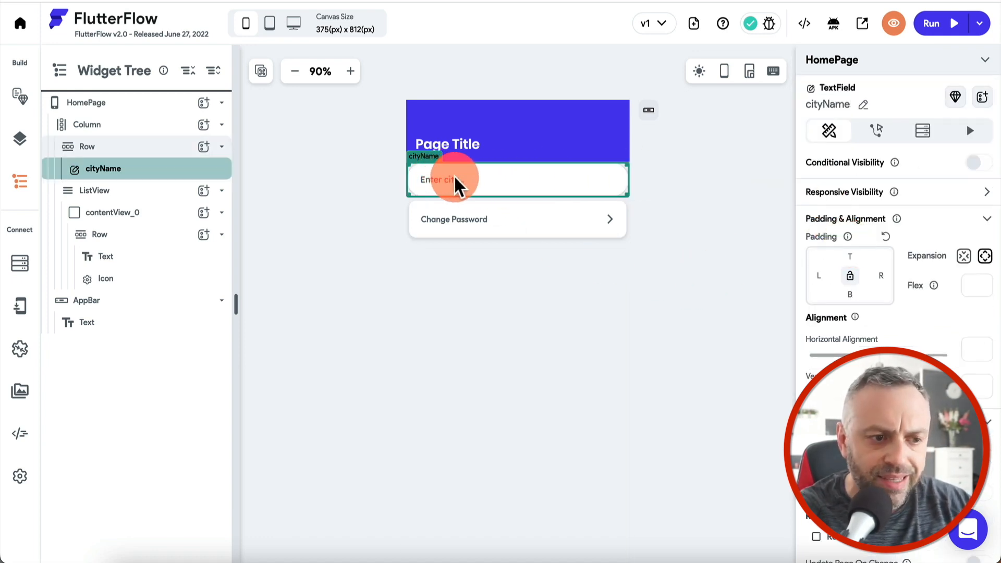
pyautogui.scroll(-3, 868, 268)
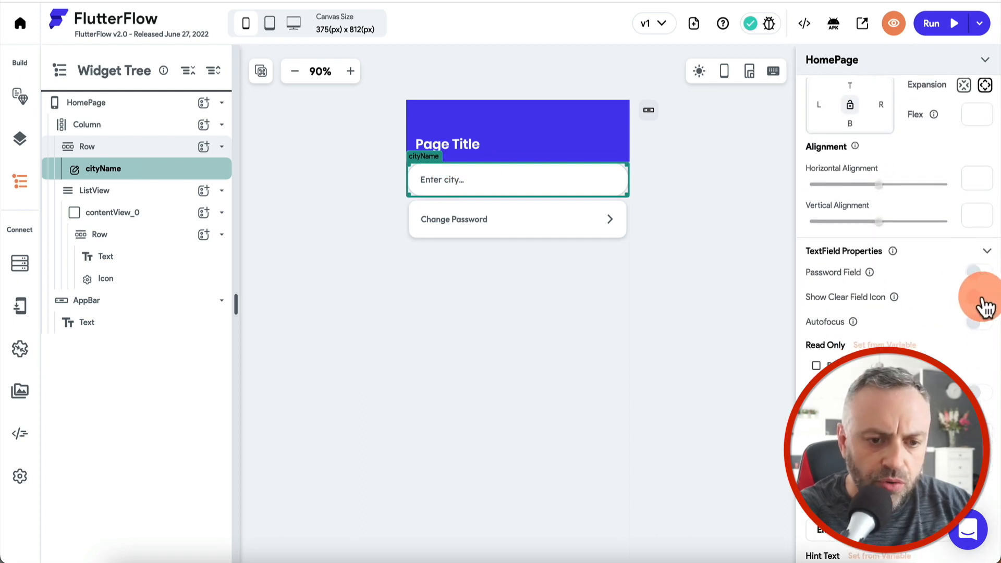
pyautogui.click(983, 300)
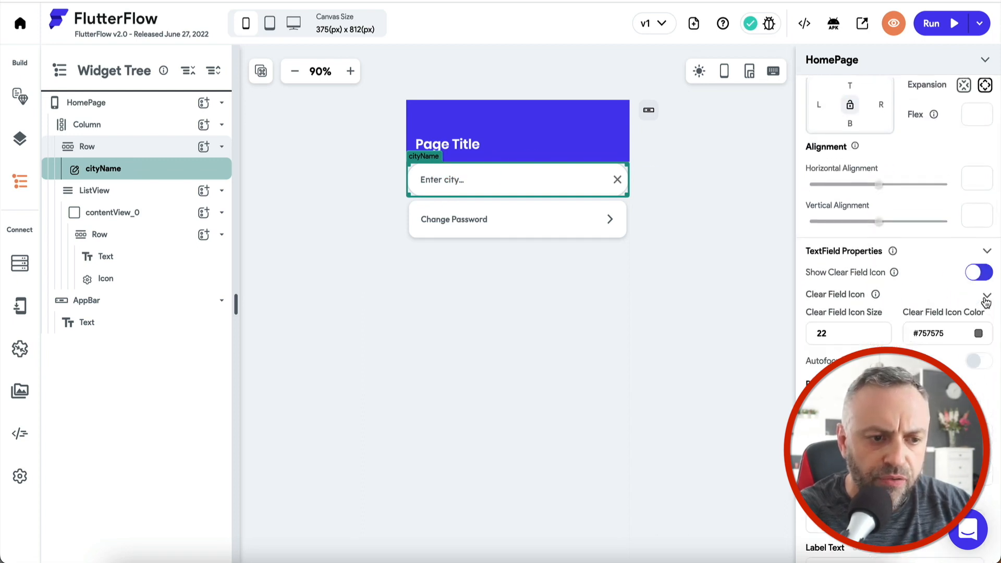
pyautogui.scroll(-3, 936, 283)
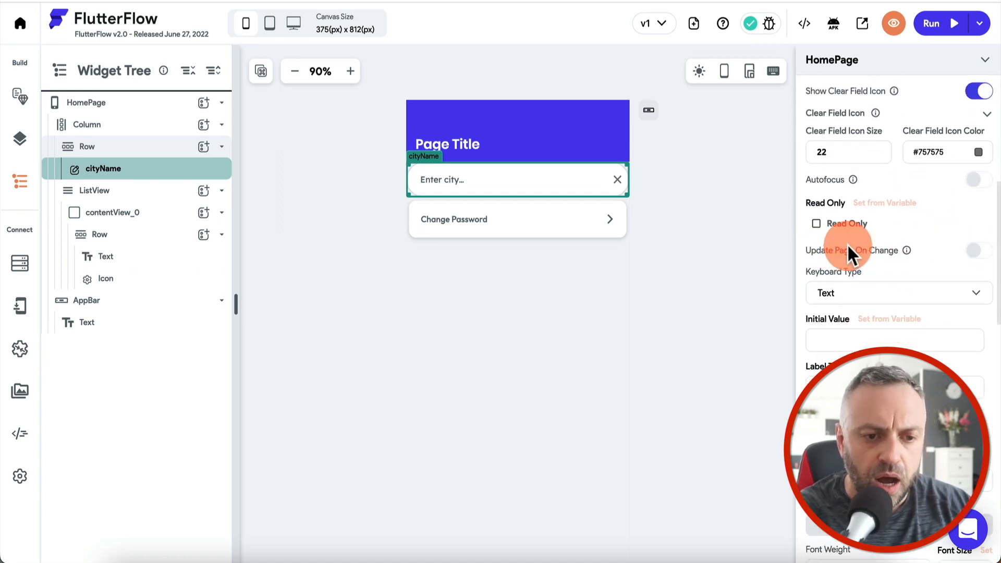
pyautogui.click(985, 253)
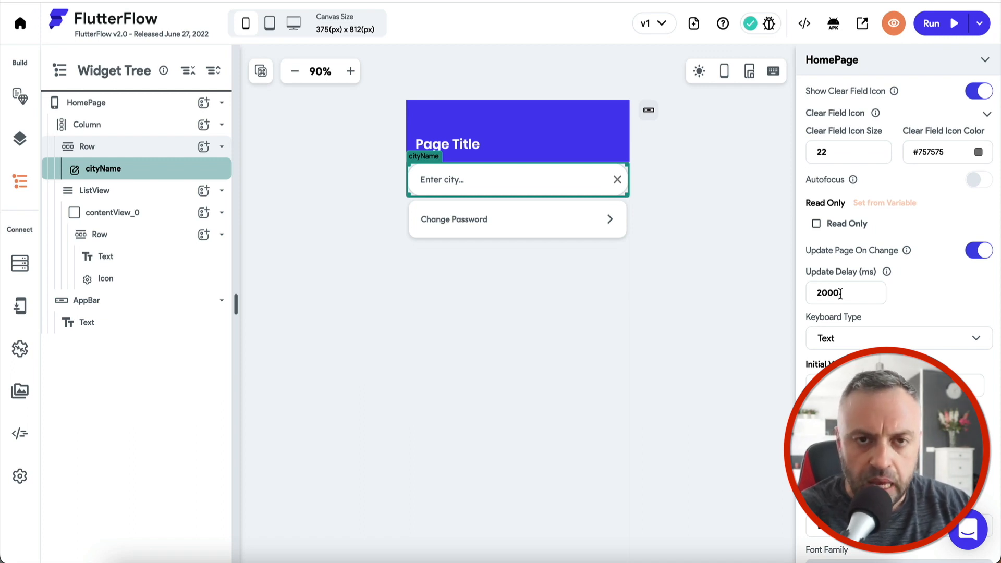
pyautogui.click(840, 293)
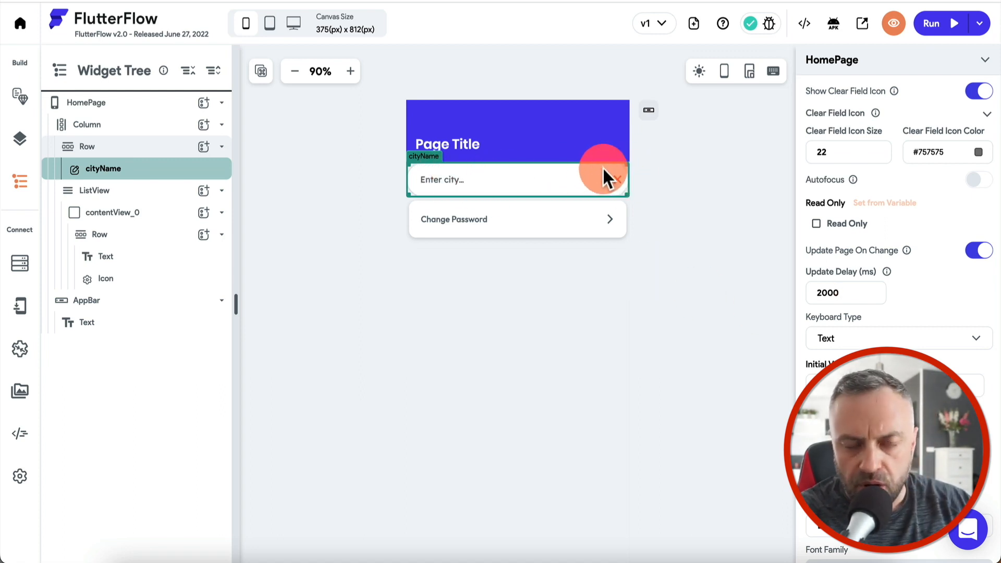
# - Find the StaticMap widget by searching for "map" and place it in the column below the list view
pyautogui.click(446, 256)
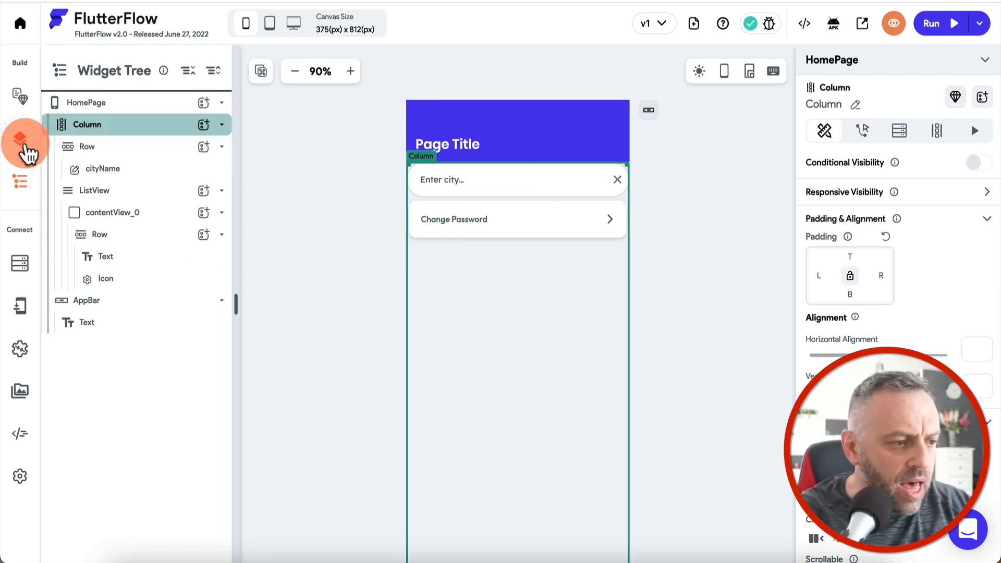
pyautogui.click(21, 140)
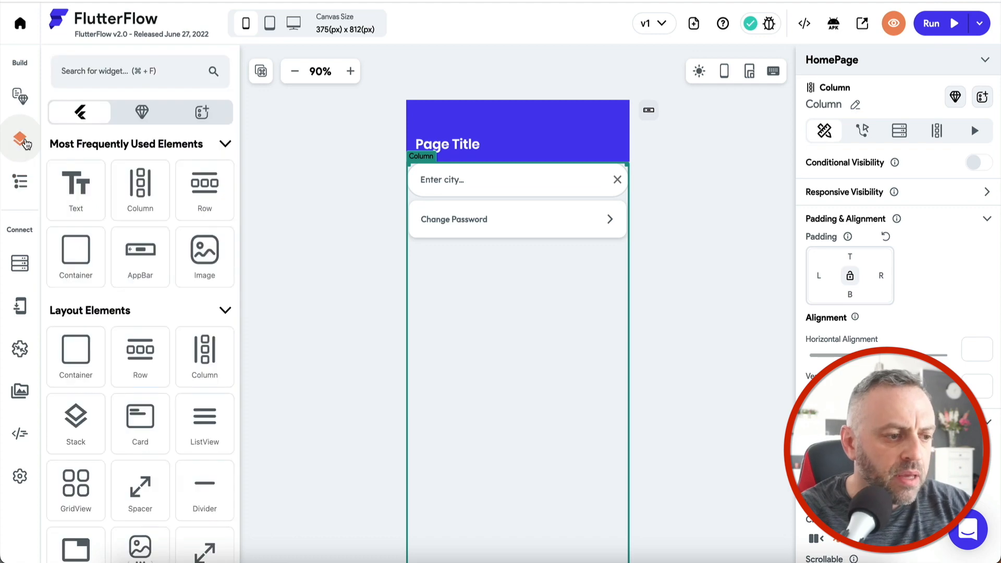
pyautogui.click(172, 78)
pyautogui.write('map')
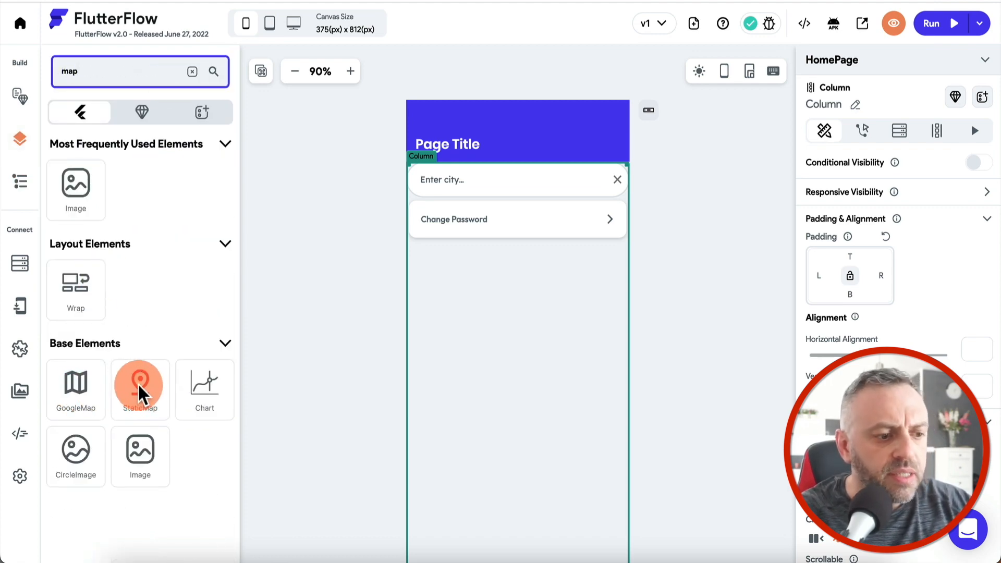
pyautogui.moveTo(140, 394); pyautogui.dragTo(456, 322)
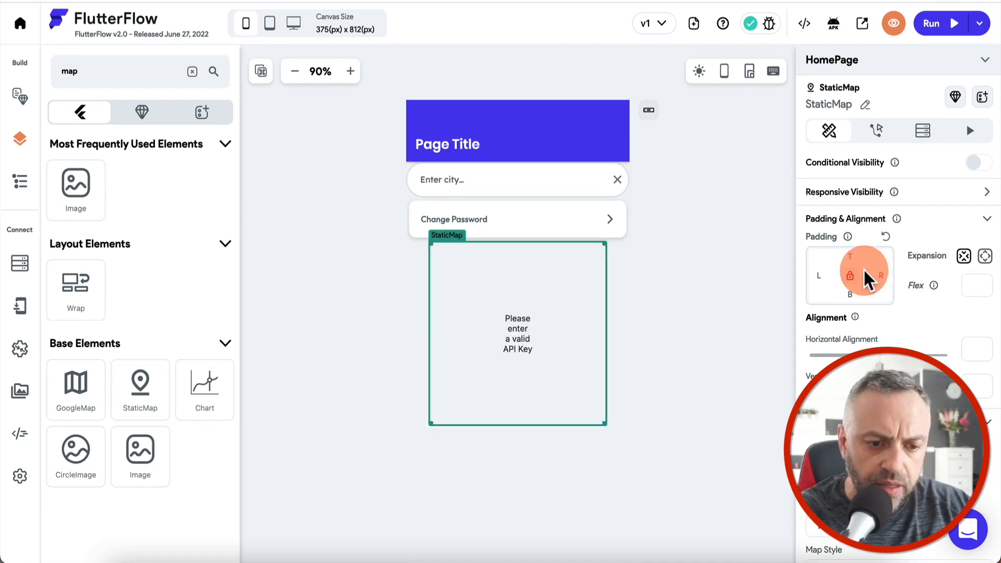
pyautogui.scroll(-8, 864, 279)
pyautogui.scroll(3, 865, 271)
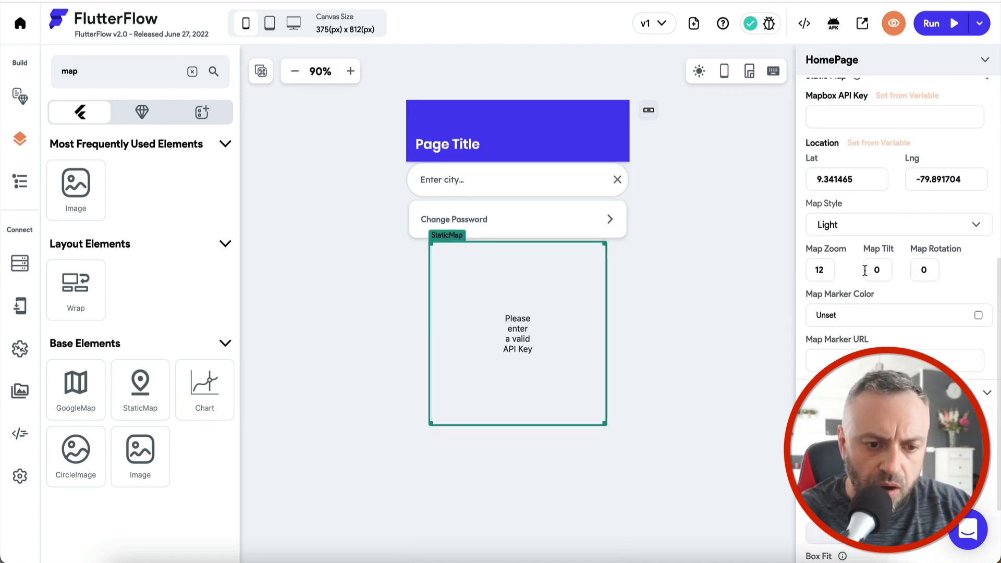
# - Make the StaticMap stretch across the page by setting its width to infinity
pyautogui.scroll(-2, 865, 271)
pyautogui.click(880, 356)
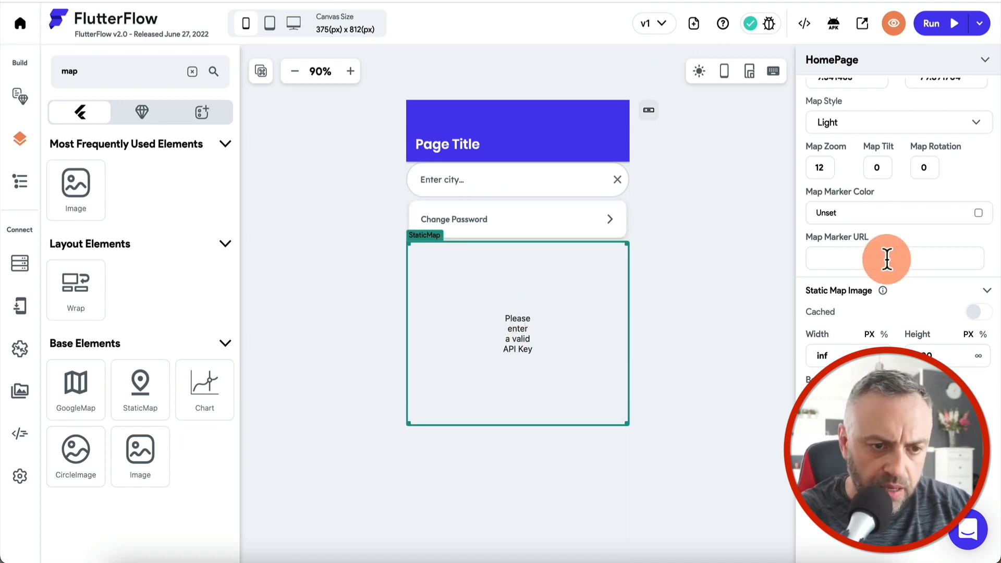
pyautogui.scroll(9, 898, 263)
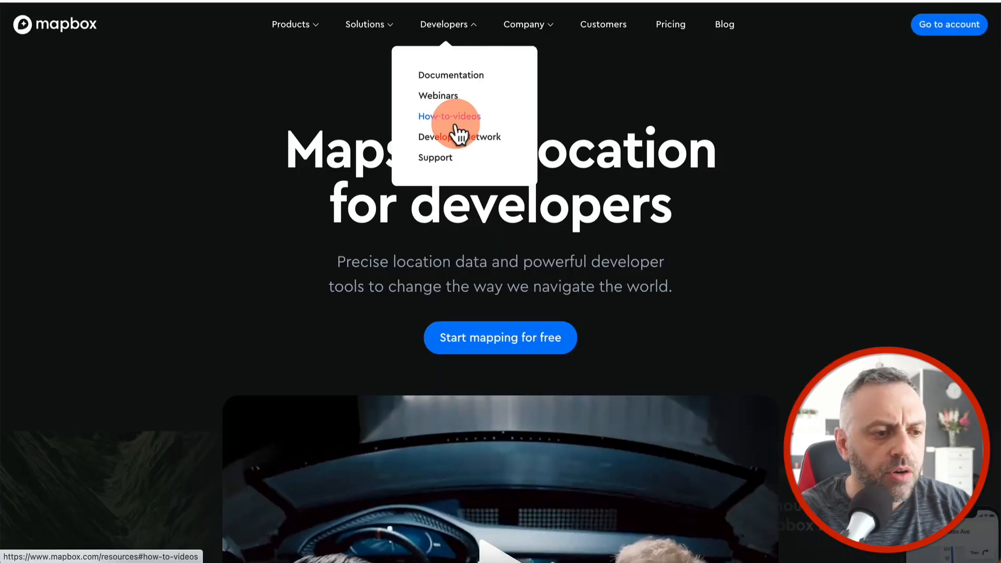
# - Open the account dashboard on the Mapbox site and copy the default public access token
pyautogui.click(715, 80)
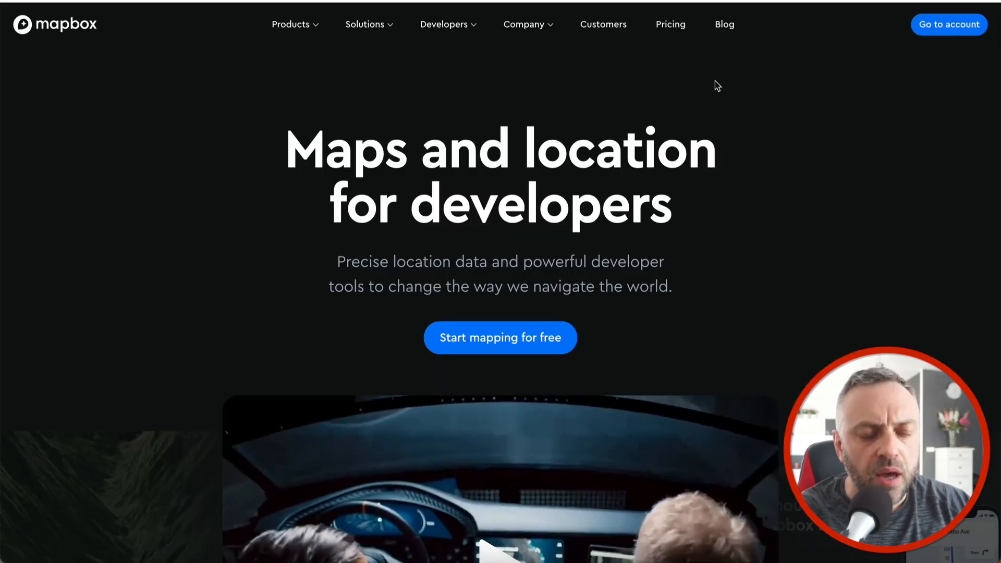
pyautogui.click(934, 27)
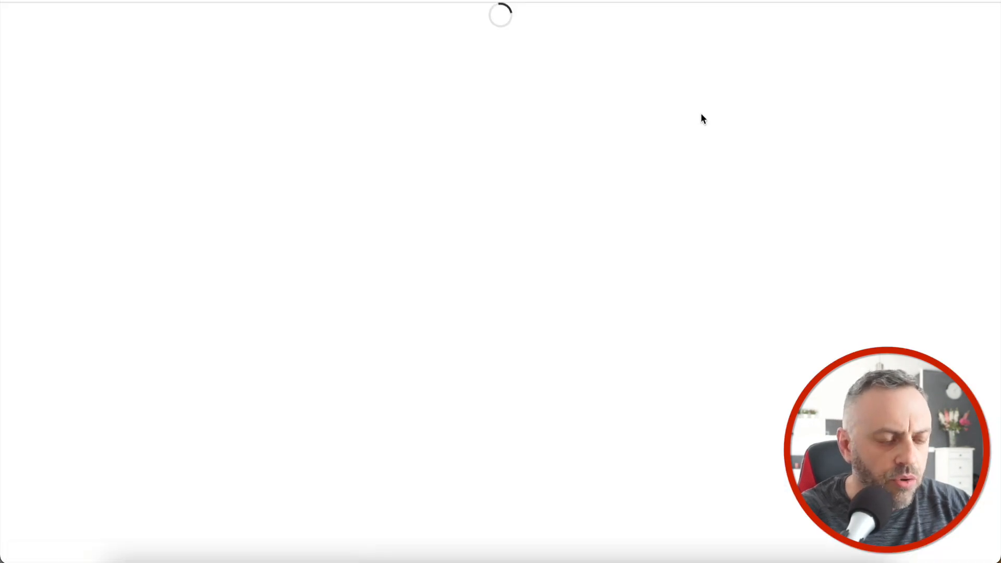
pyautogui.scroll(-3, 484, 98)
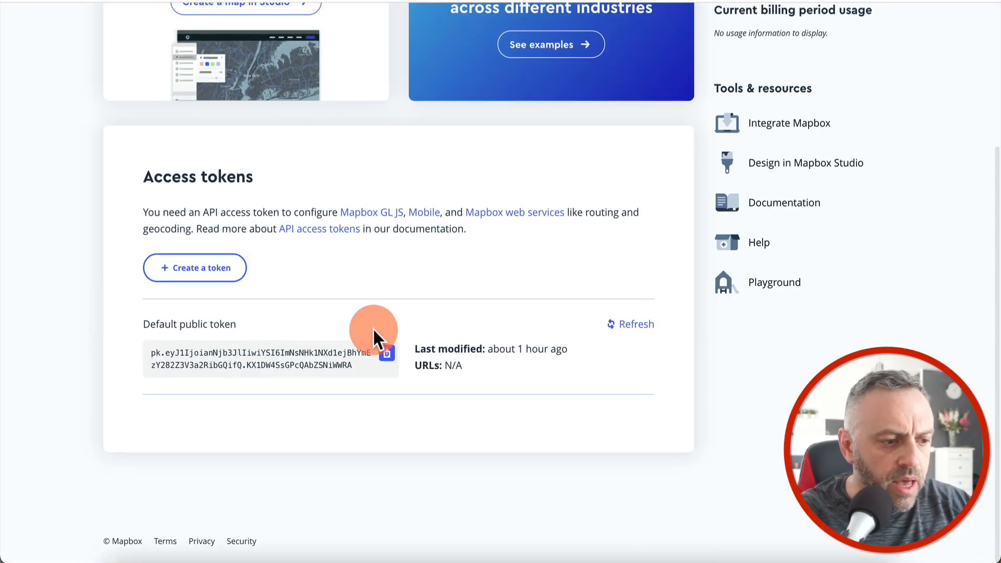
pyautogui.click(387, 354)
# - Return to FlutterFlow and paste the copied access token as the StaticMap's Mapbox API key
pyautogui.click(308, 1)
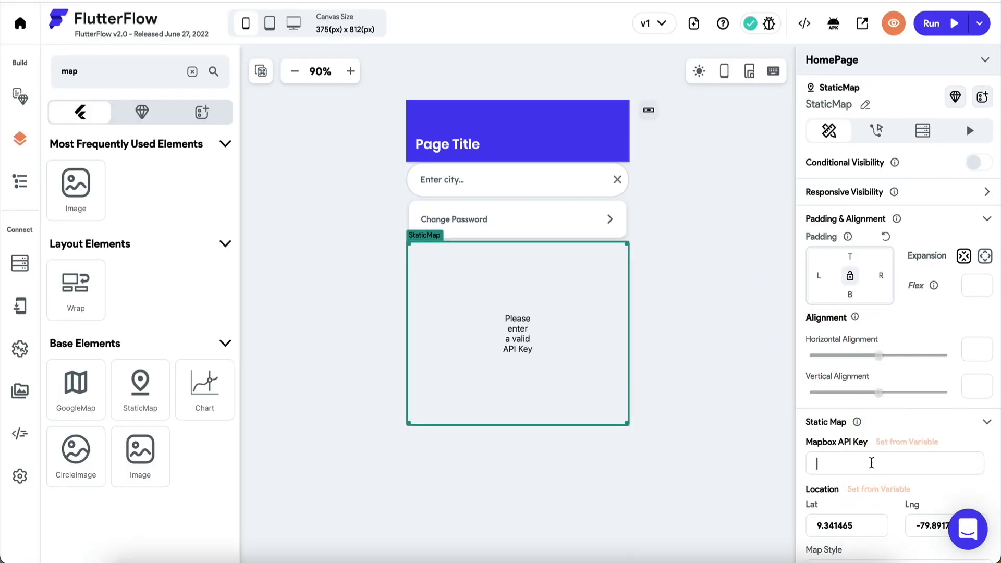
pyautogui.hotkey('ctrl', 'v')
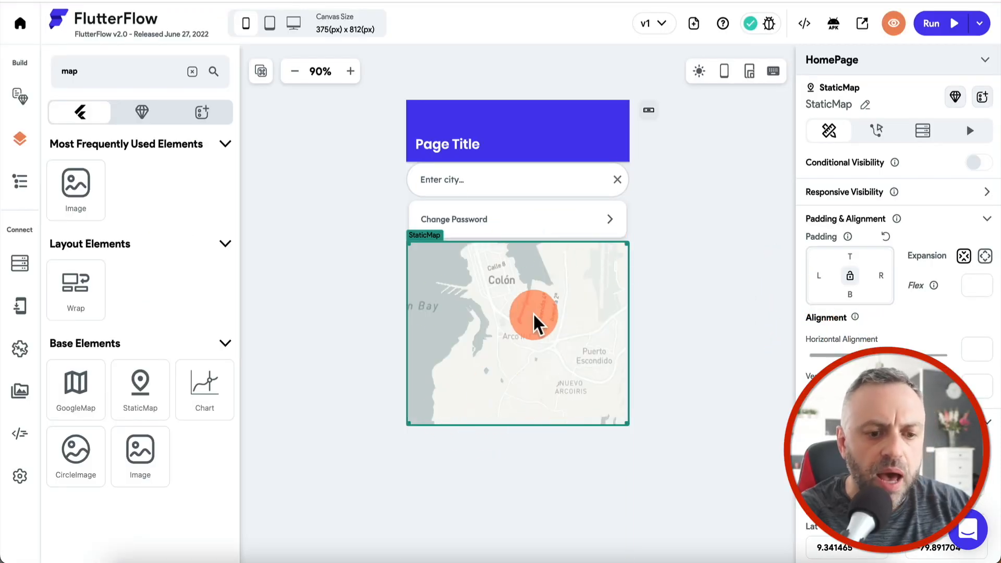
pyautogui.scroll(-3, 885, 334)
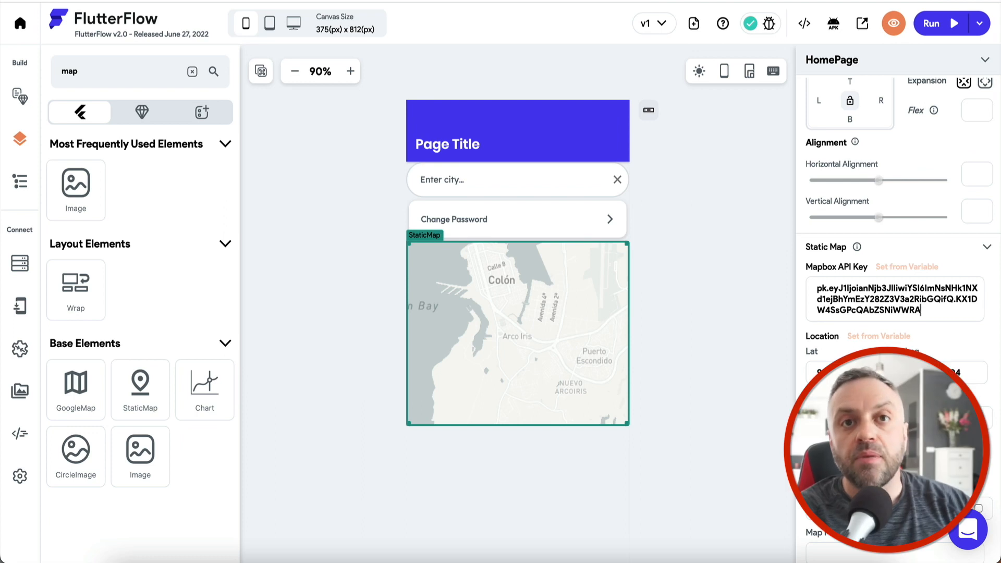
# - Change the home page's AppBar style to Back Button → Center Title
pyautogui.click(678, 236)
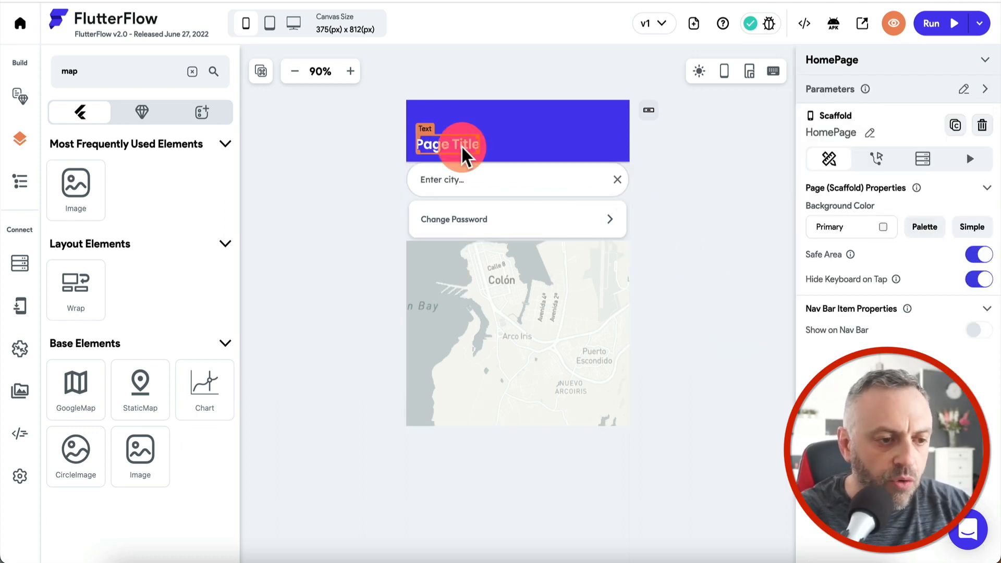
pyautogui.click(652, 113)
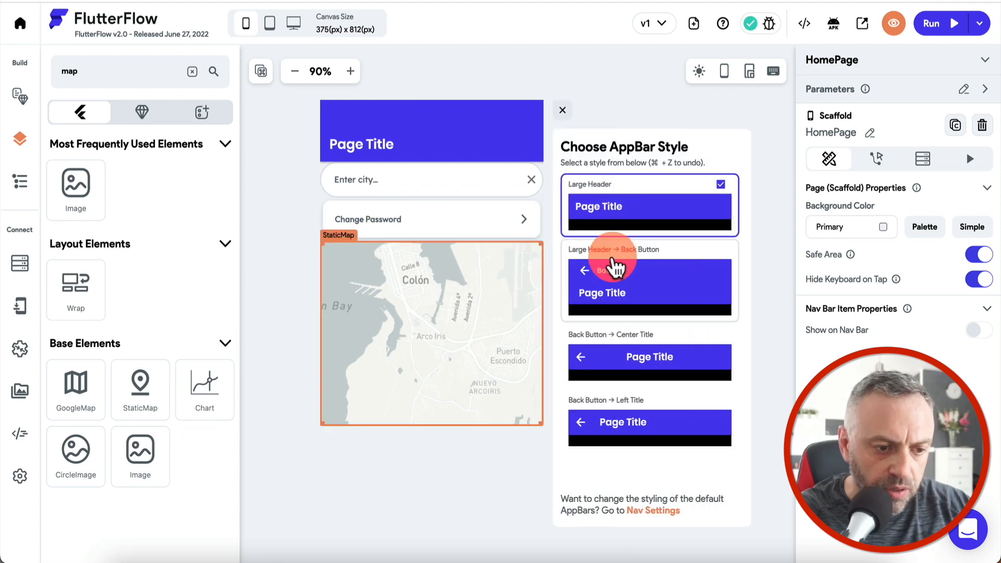
pyautogui.click(652, 367)
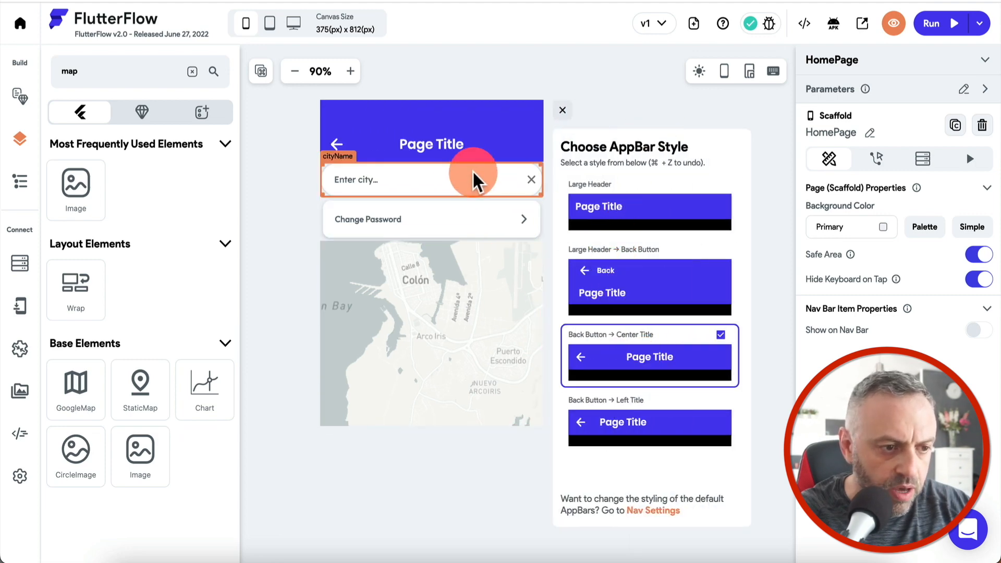
# - Set the AppBar title text to "Real Time Map" and close the AppBar style chooser
pyautogui.click(446, 149)
pyautogui.click(866, 180)
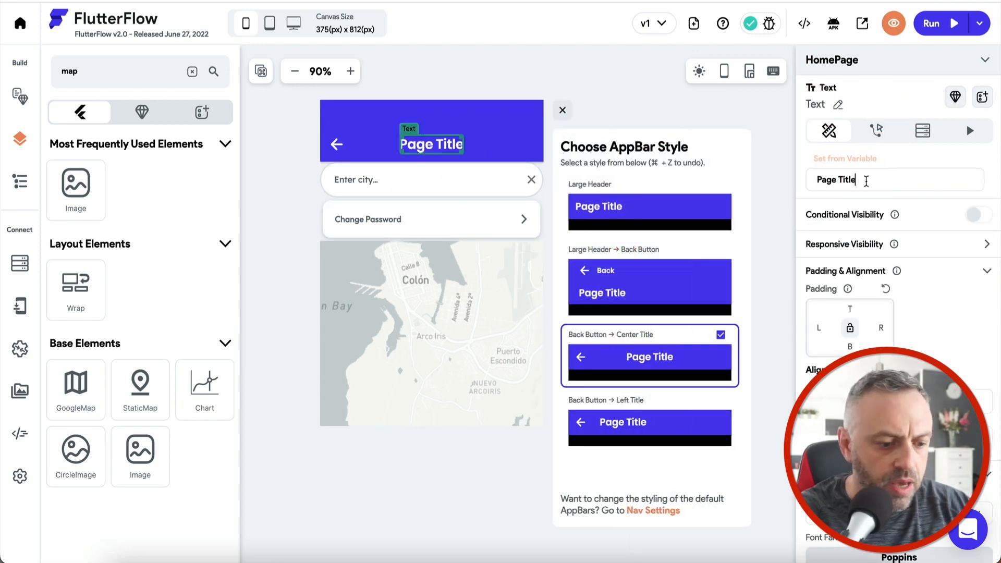
pyautogui.write('Real Time M')
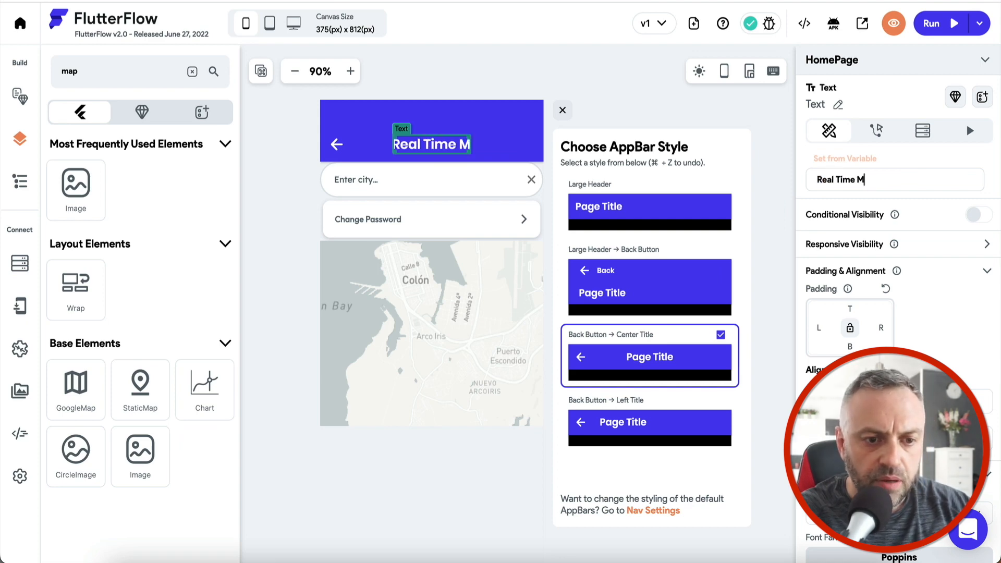
pyautogui.write('ap')
pyautogui.click(502, 134)
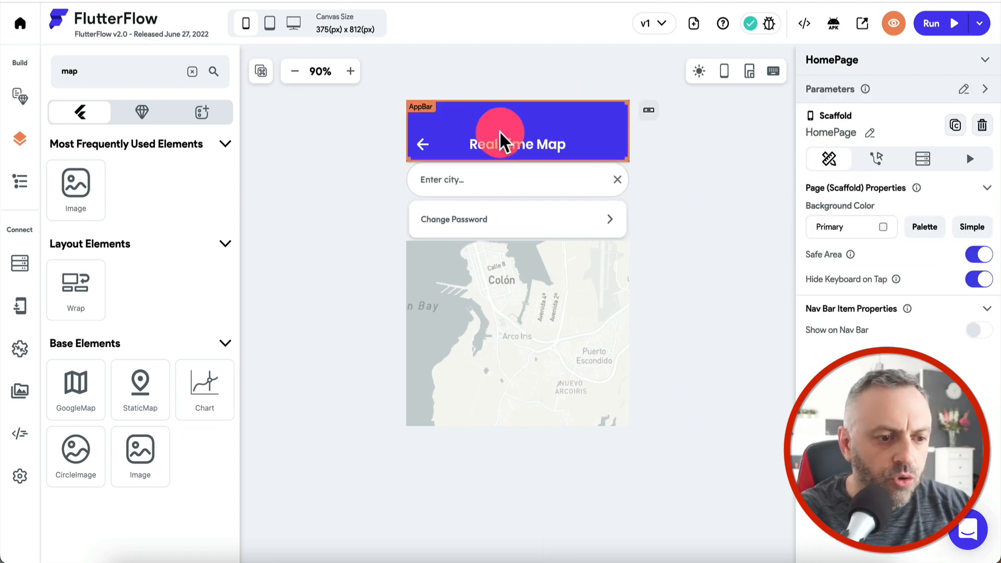
# - Review the text field and list item on the page, and locate the ListView in the widget tree
pyautogui.click(462, 182)
pyautogui.moveTo(460, 180); pyautogui.dragTo(424, 211)
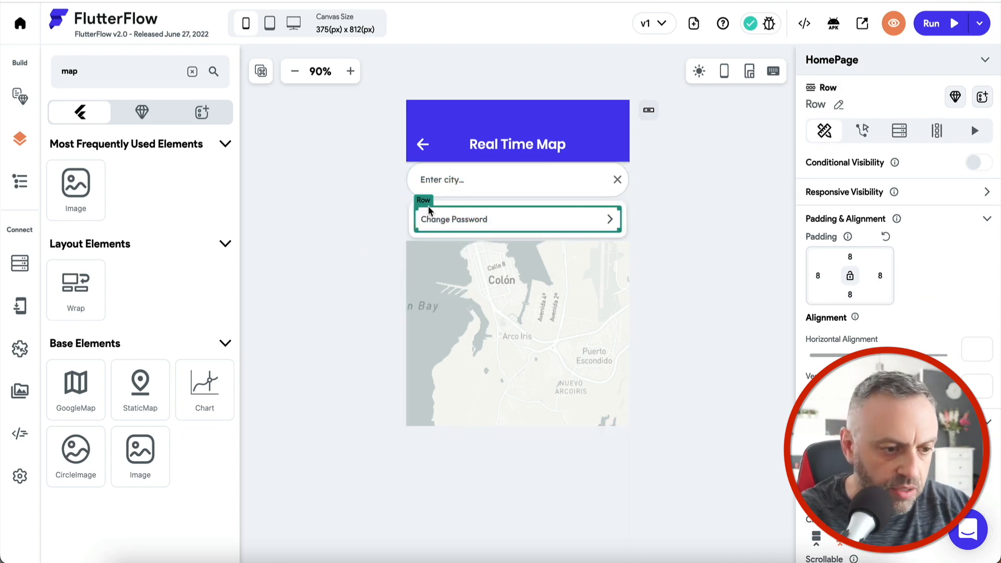
pyautogui.click(26, 188)
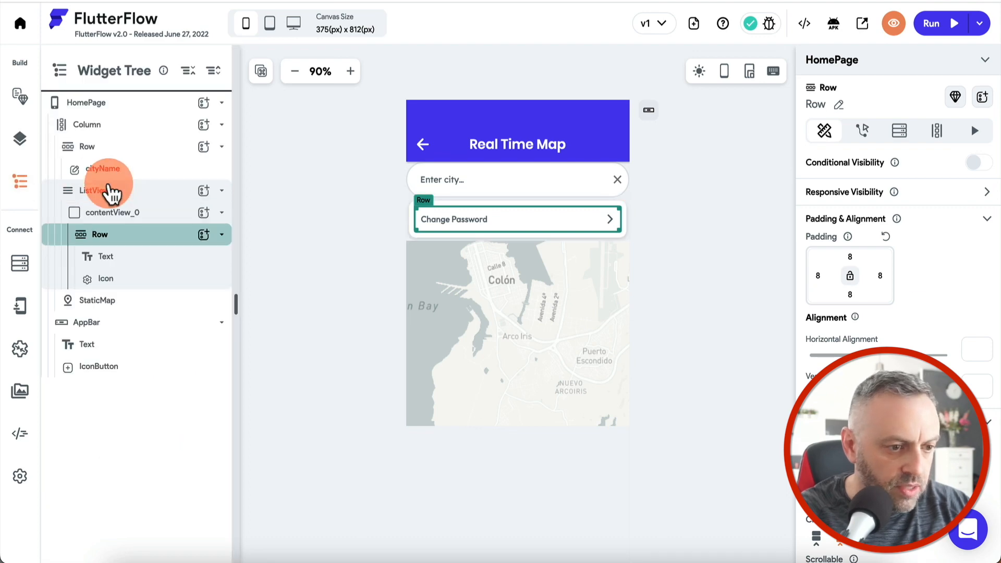
pyautogui.click(114, 190)
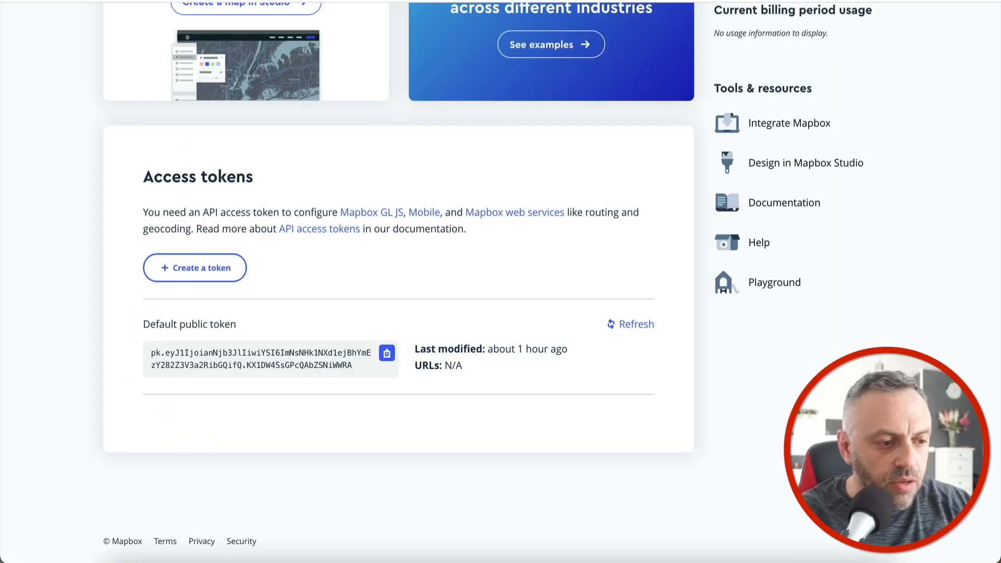
# - Switch to the Mapbox account page and open the Geocoding API reference in its documentation
pyautogui.scroll(3, 413, 249)
pyautogui.click(412, 250)
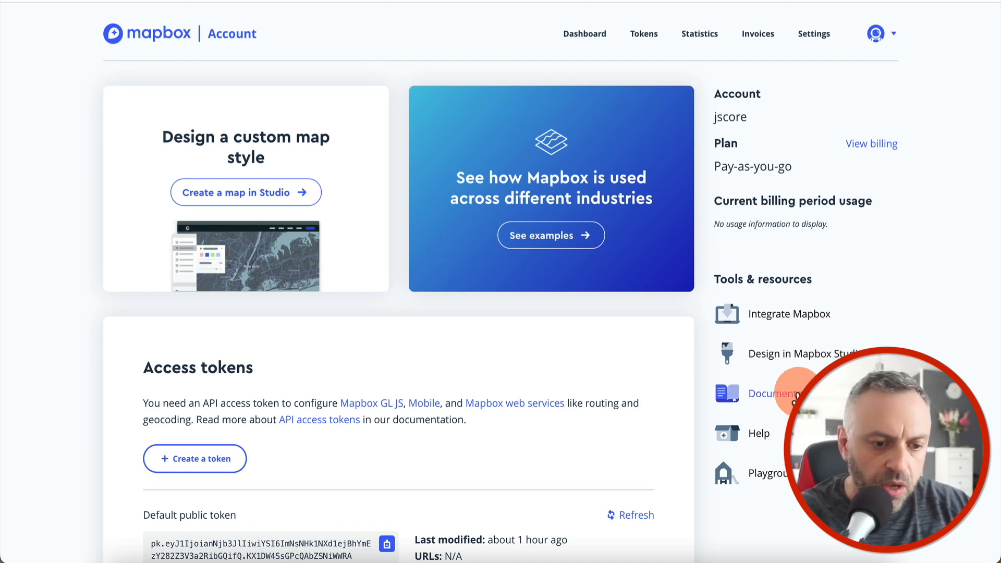
pyautogui.click(777, 393)
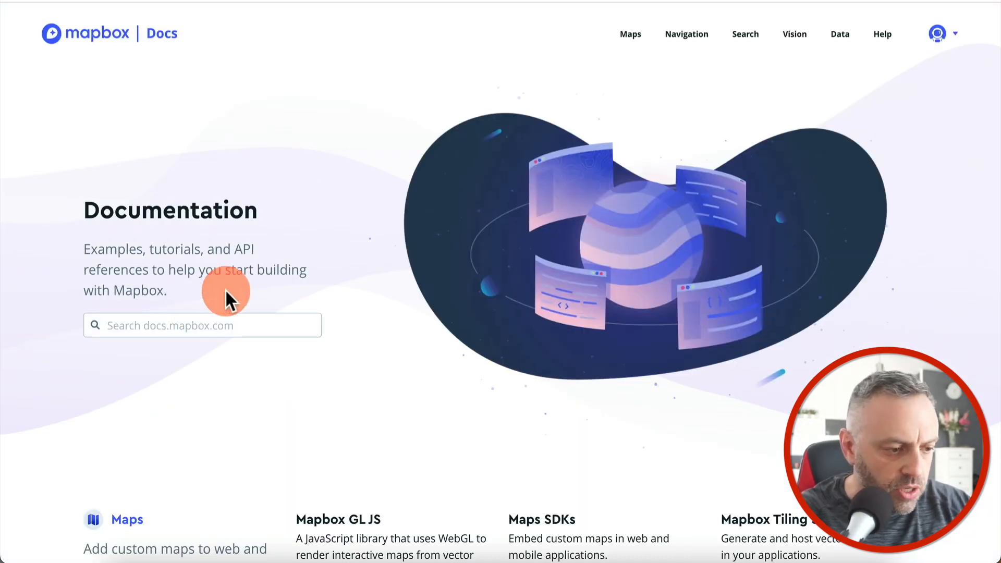
pyautogui.scroll(-5, 295, 253)
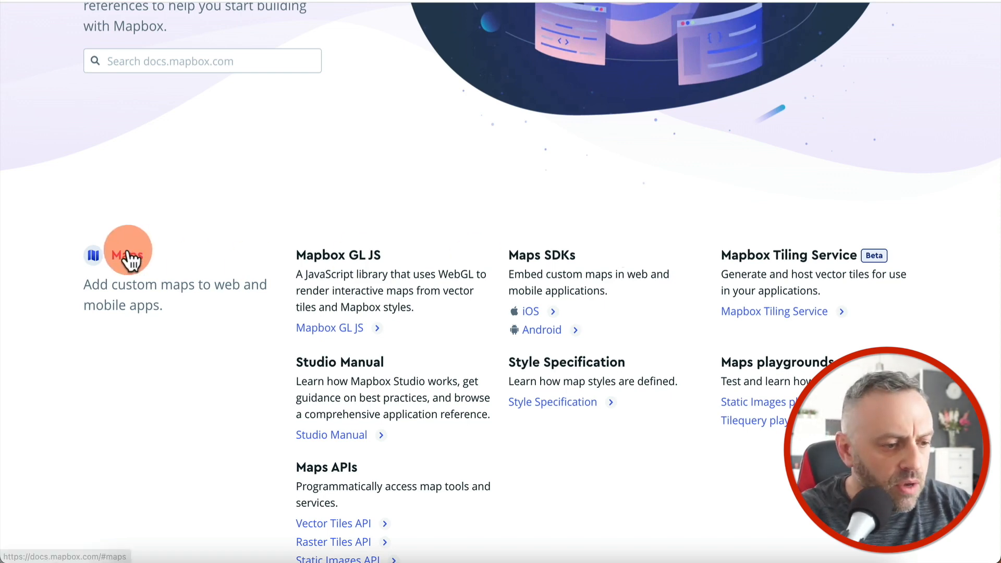
pyautogui.scroll(-10, 120, 255)
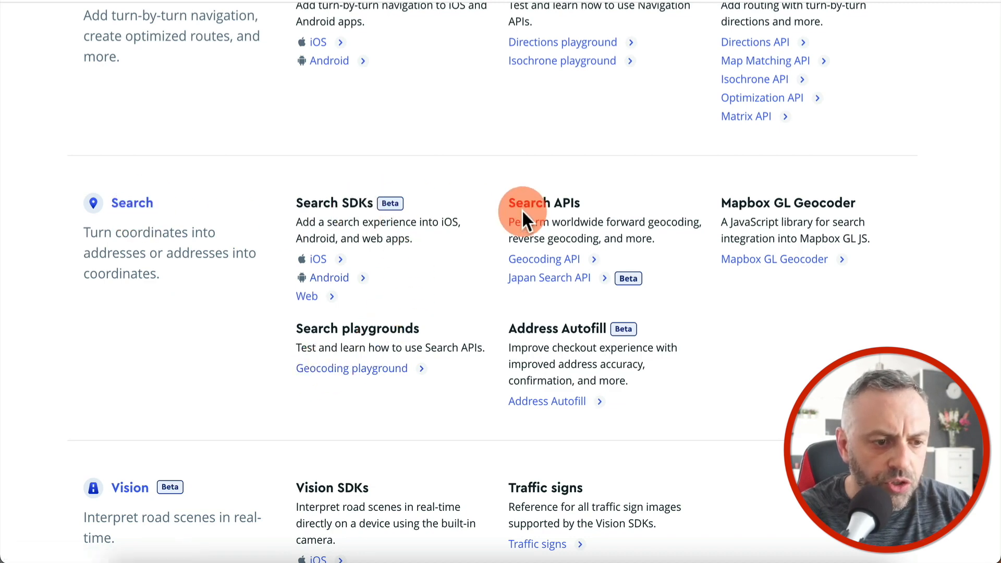
pyautogui.click(552, 261)
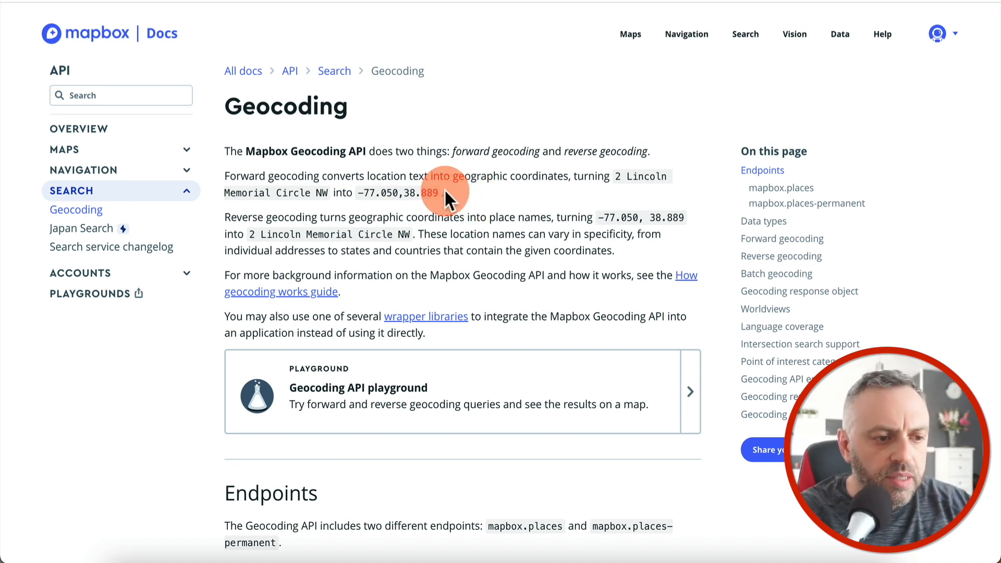
# - Examine the example coordinates in the introduction's forward geocoding description
pyautogui.moveTo(444, 188); pyautogui.dragTo(358, 194)
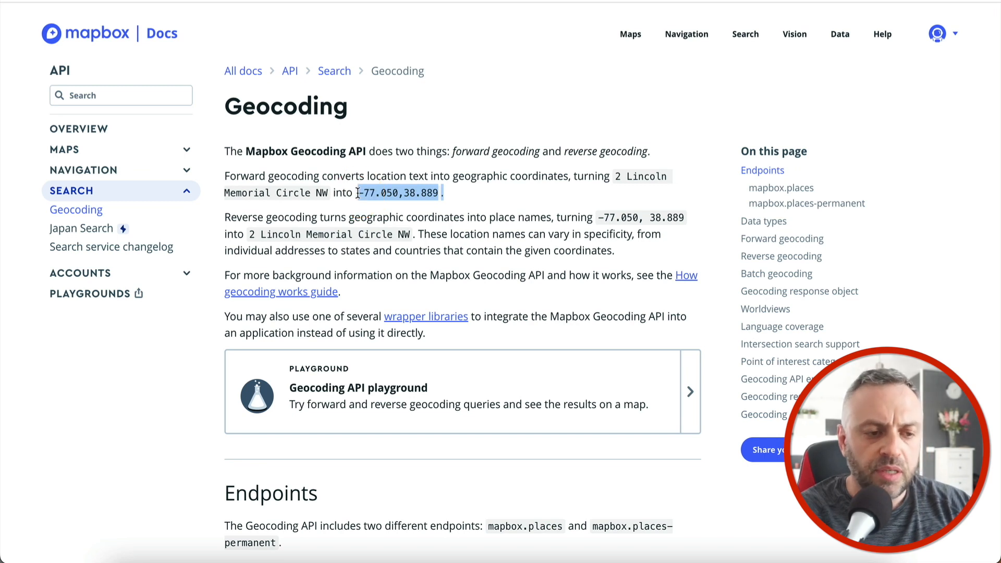
pyautogui.click(357, 193)
pyautogui.moveTo(358, 193); pyautogui.dragTo(442, 192)
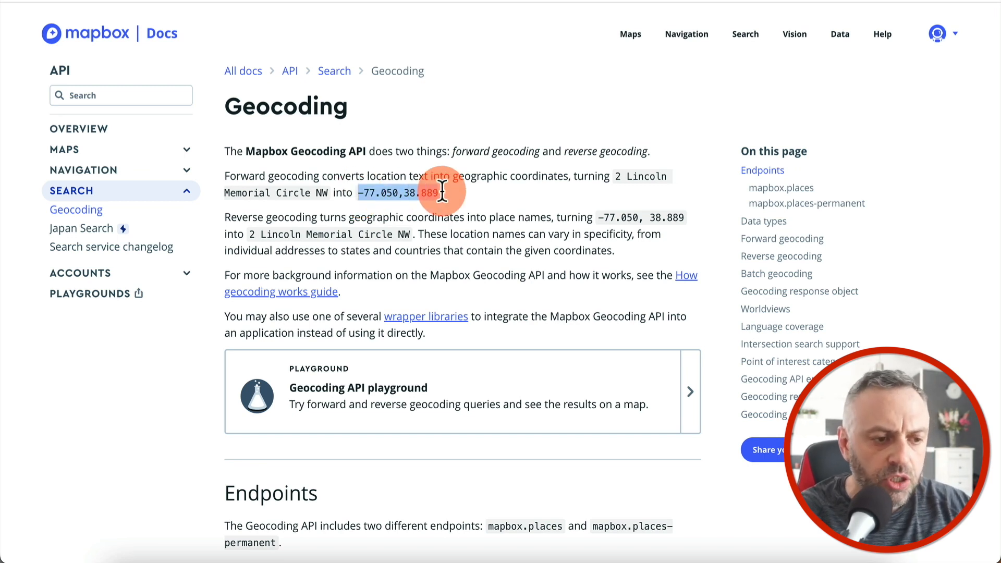
pyautogui.click(446, 190)
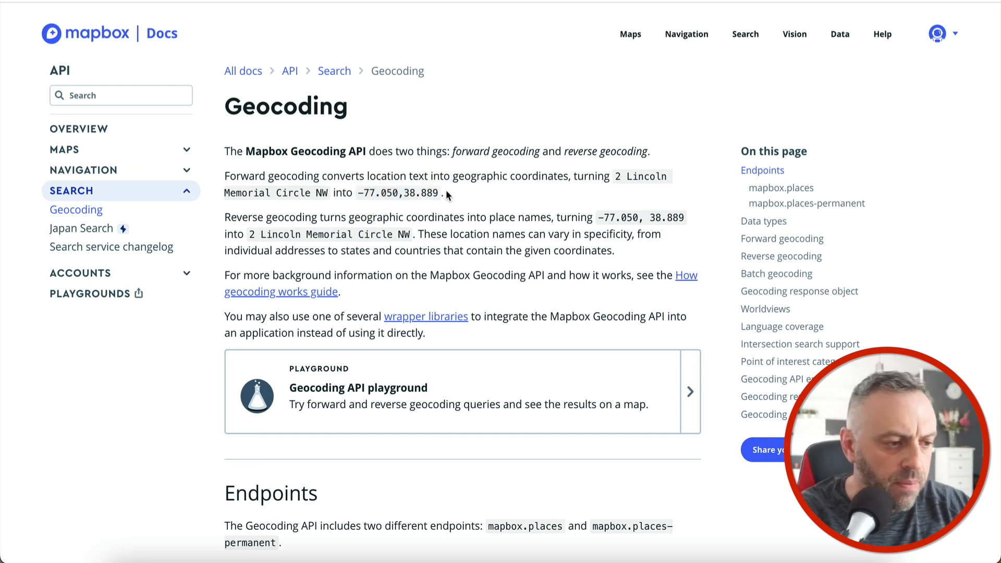
# - Find the Forward geocoding section and copy its GET request URL with the endpoint and search_text placeholders
pyautogui.scroll(-15, 313, 235)
pyautogui.scroll(-3, 317, 233)
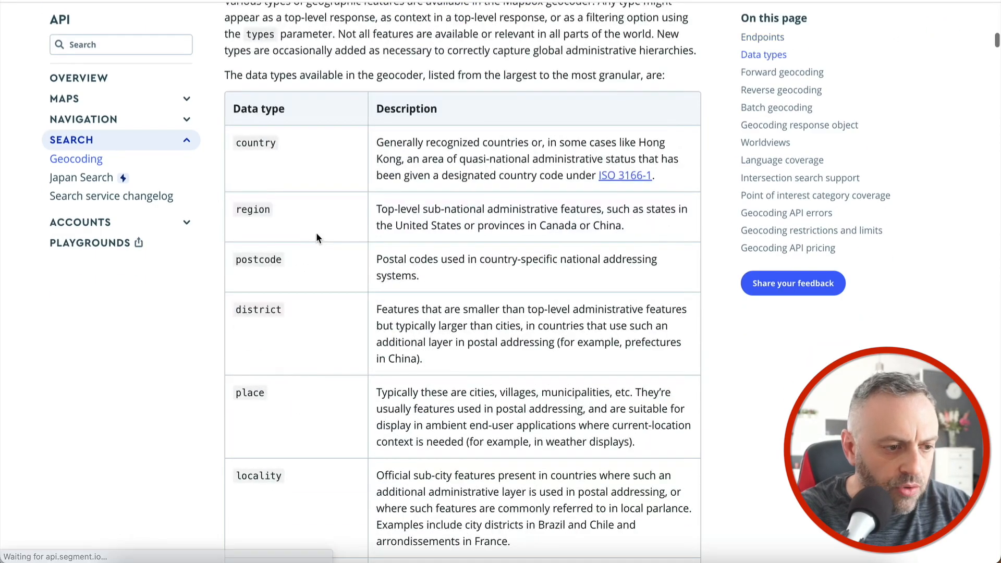
pyautogui.scroll(3, 317, 233)
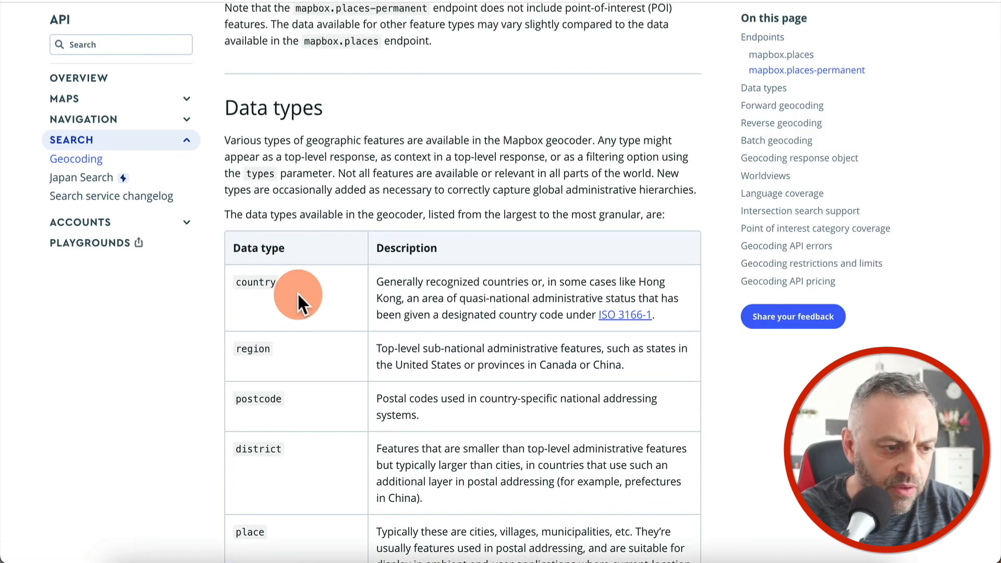
pyautogui.scroll(-2, 336, 324)
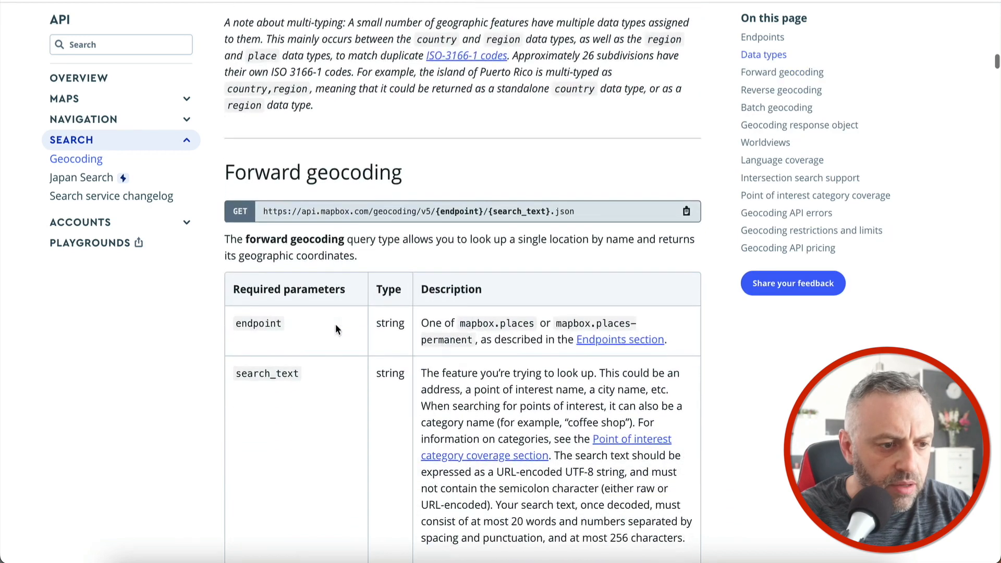
pyautogui.click(294, 205)
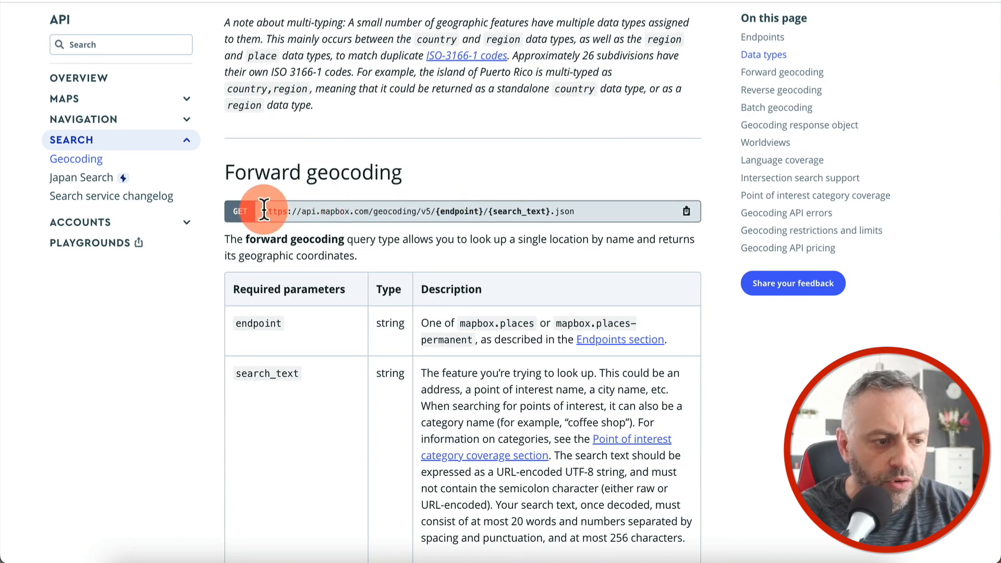
pyautogui.moveTo(520, 200); pyautogui.dragTo(577, 212)
pyautogui.press('super+c')
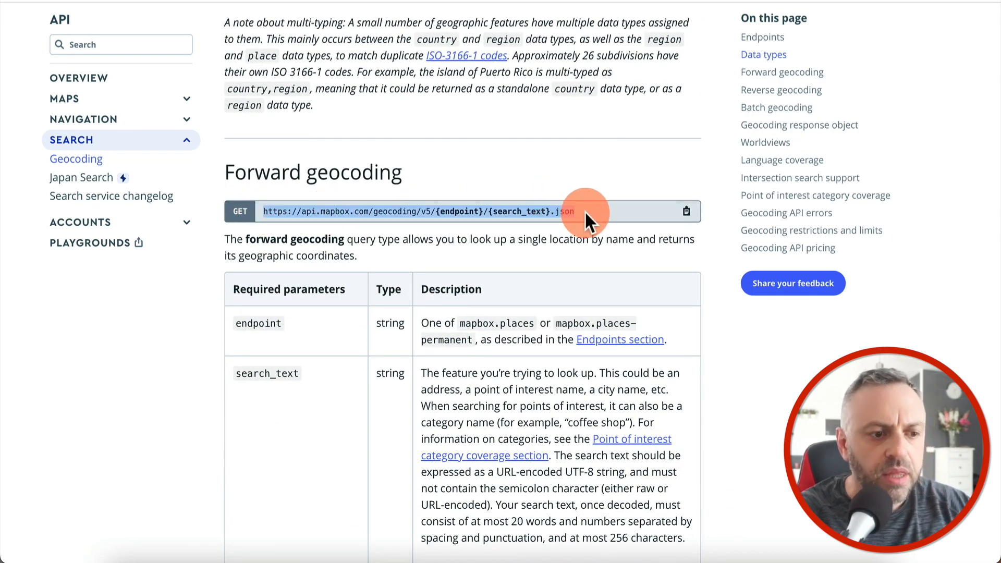
pyautogui.click(517, 216)
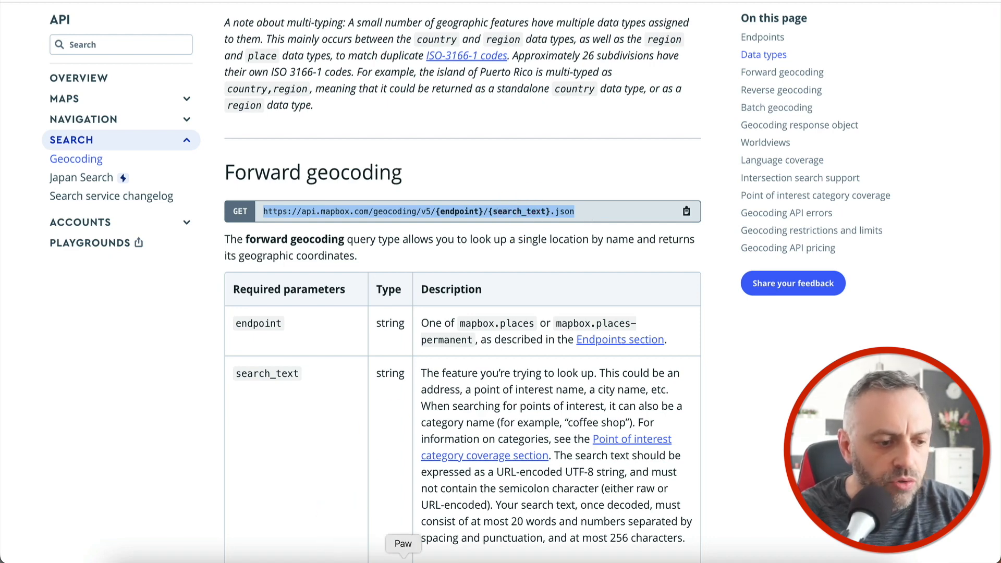
pyautogui.click(403, 560)
pyautogui.click(384, 164)
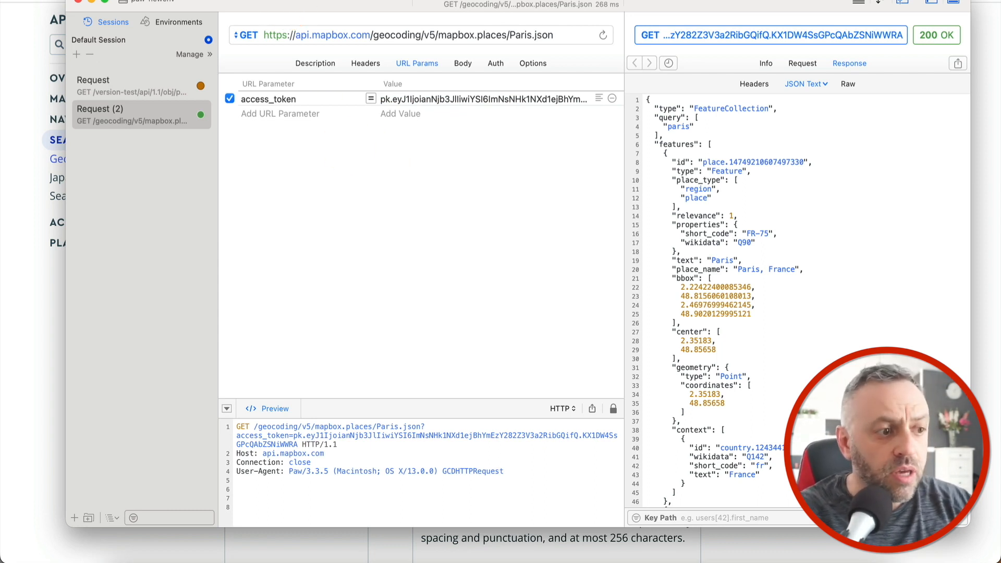
pyautogui.moveTo(291, 0); pyautogui.dragTo(273, 1)
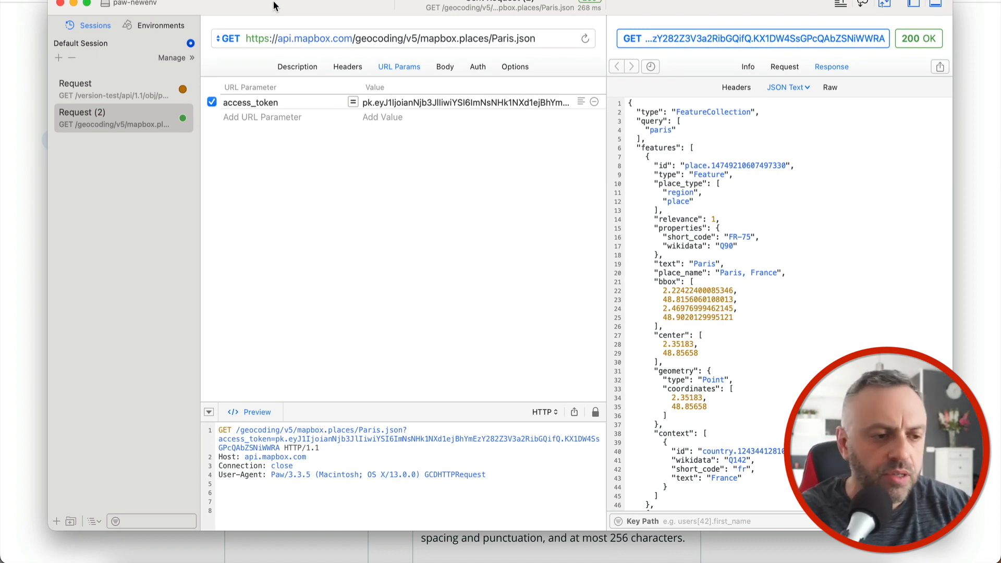
pyautogui.click(380, 38)
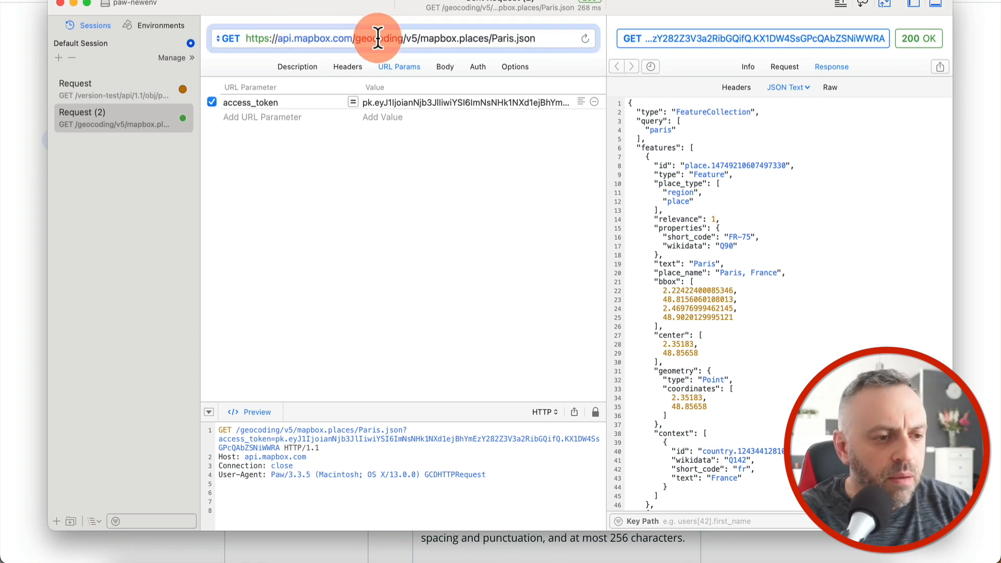
pyautogui.tripleClick(378, 38)
pyautogui.press('super+v')
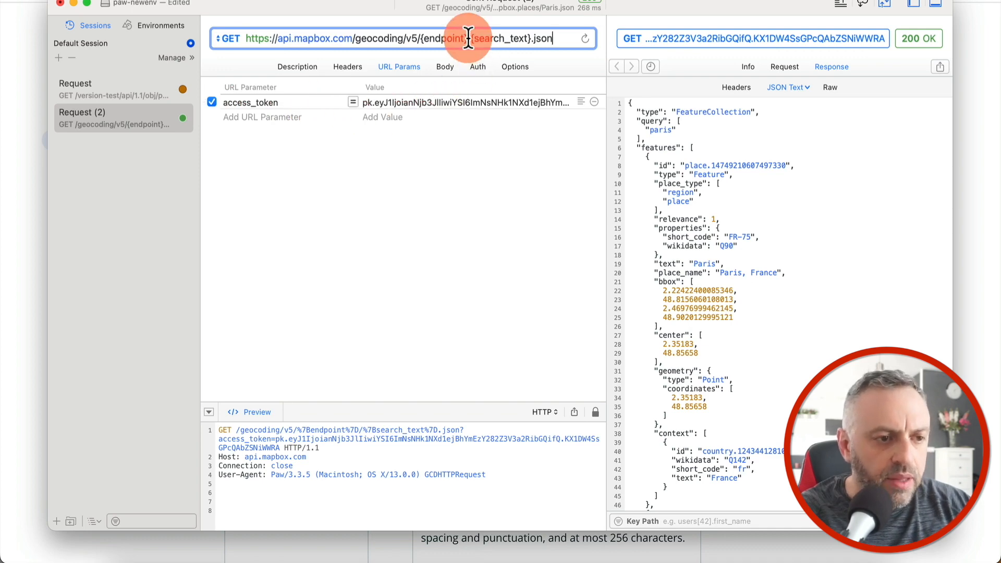
# - Copy the mapbox.places endpoint name from the Mapbox forward geocoding documentation and put it in place of {endpoint} in Paw's request URL
pyautogui.press('super+Tab')
pyautogui.click(426, 247)
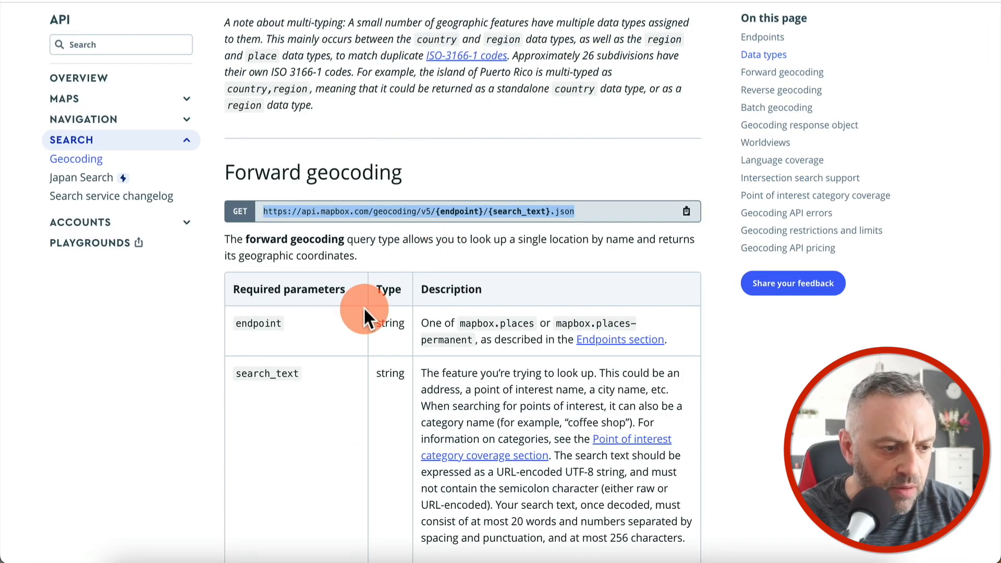
pyautogui.scroll(-1, 364, 306)
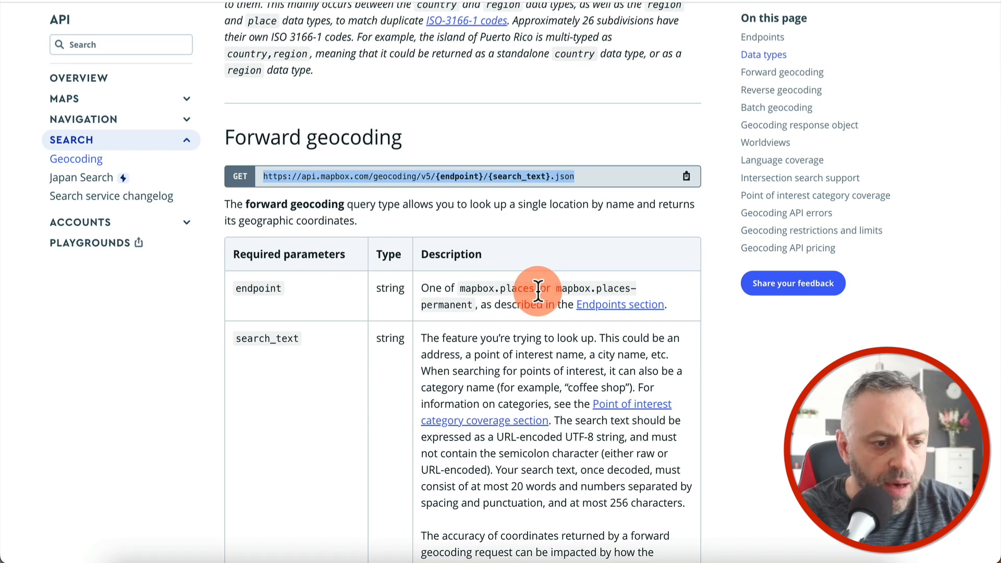
pyautogui.moveTo(539, 292); pyautogui.dragTo(461, 289)
pyautogui.press('super+Tab')
pyautogui.click(459, 76)
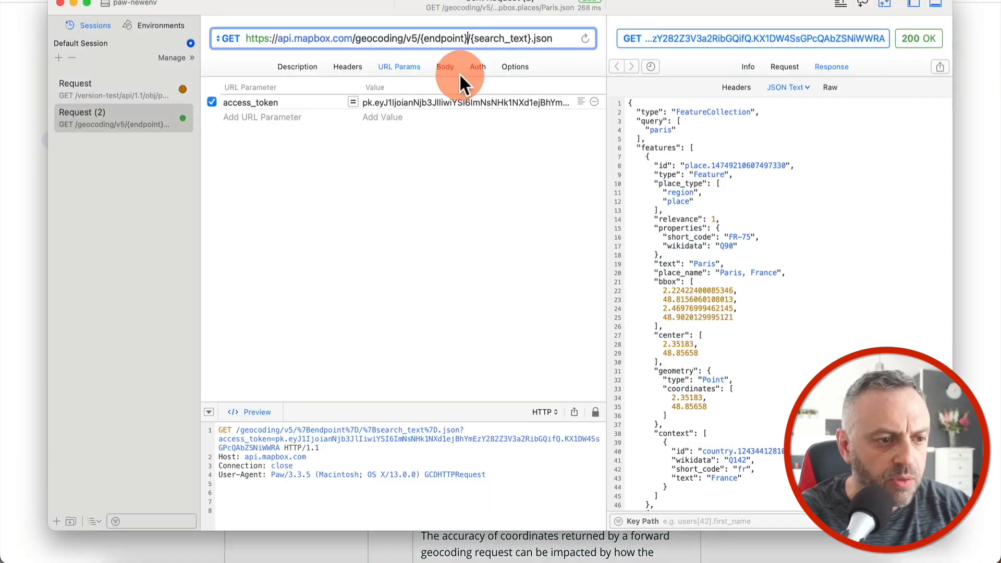
pyautogui.press('BackSpace')
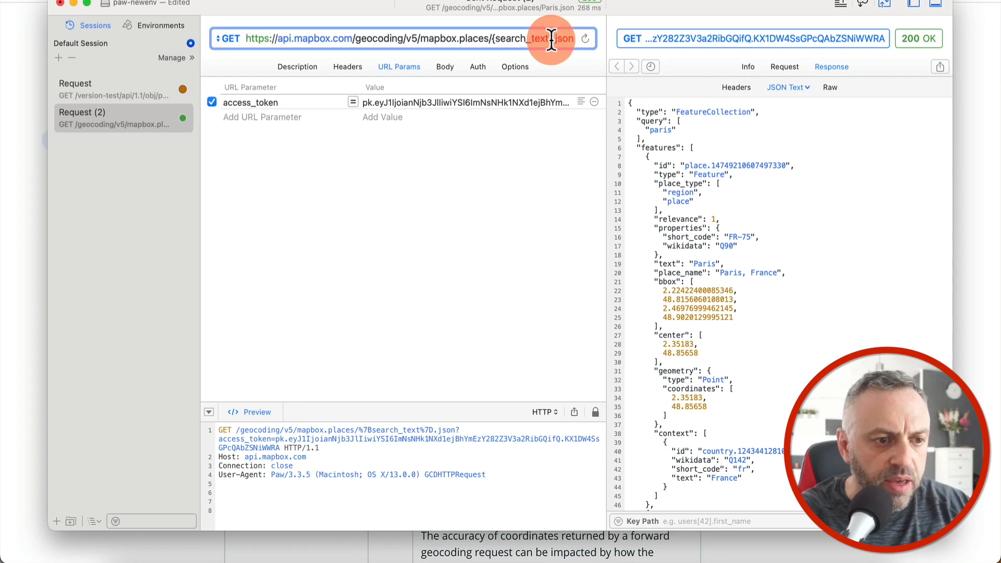
# - Replace {search_text} in the request URL with Paris and send the request
pyautogui.hotkey('alt', 'BackSpace')
pyautogui.write('Paris')
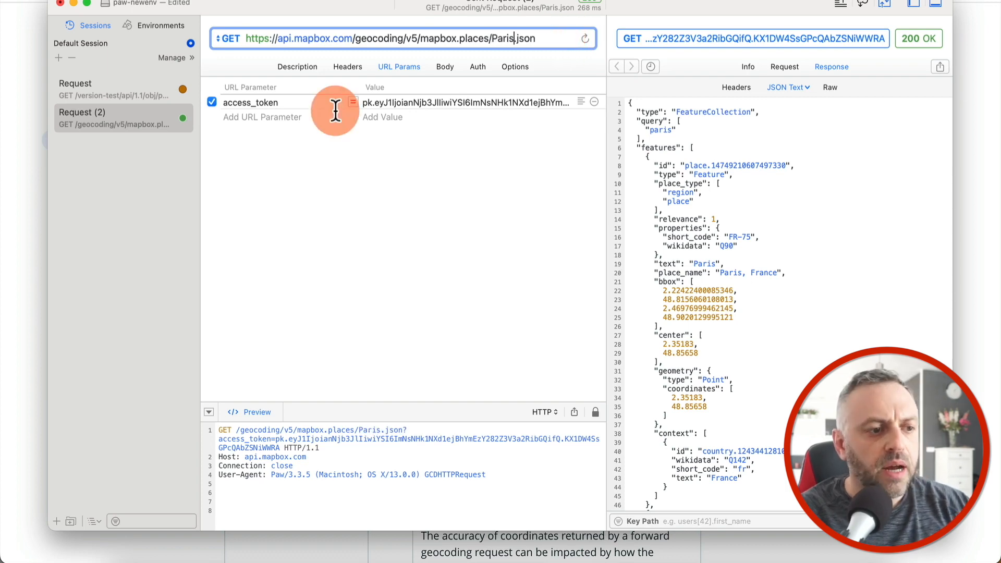
pyautogui.press('Return')
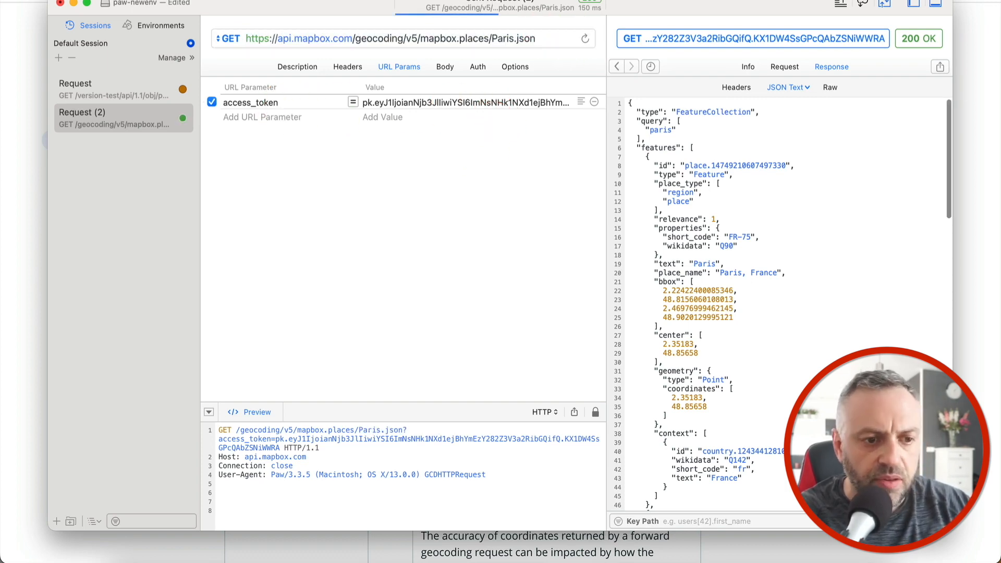
# - Examine the JSON response for Paris, reading the place_name of each returned feature through to the end
pyautogui.scroll(-2, 770, 203)
pyautogui.scroll(-10, 771, 204)
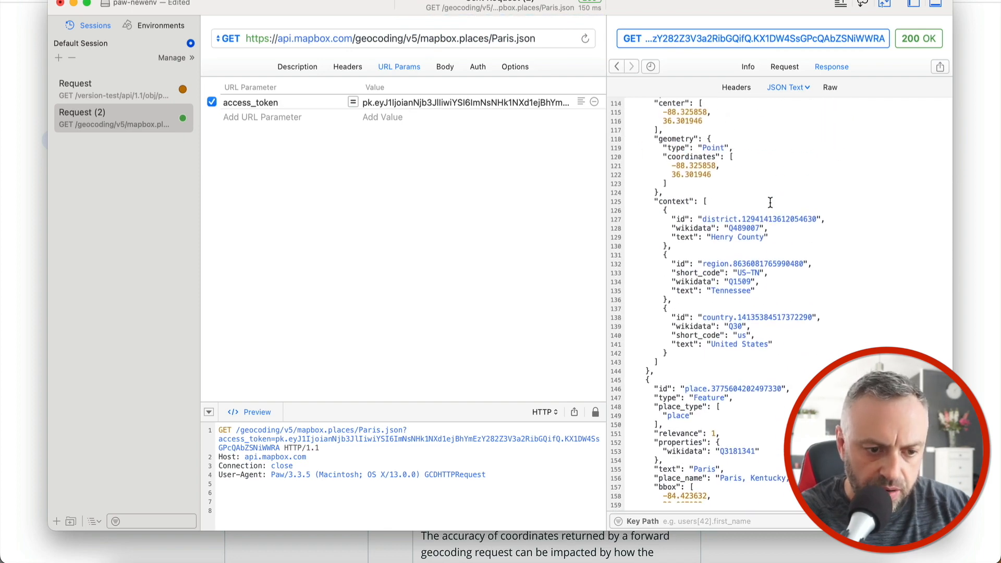
pyautogui.scroll(15, 771, 204)
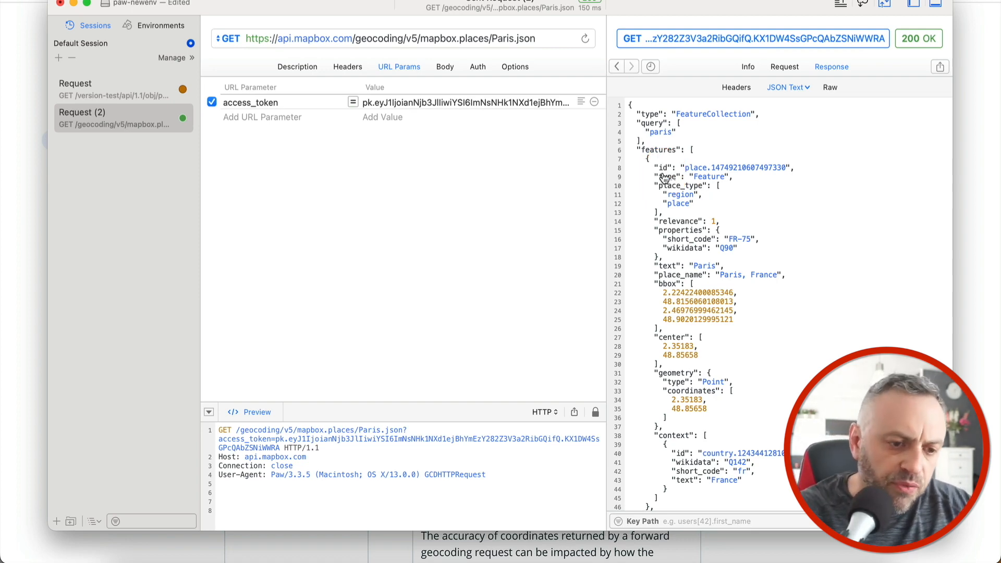
pyautogui.scroll(-10, 665, 178)
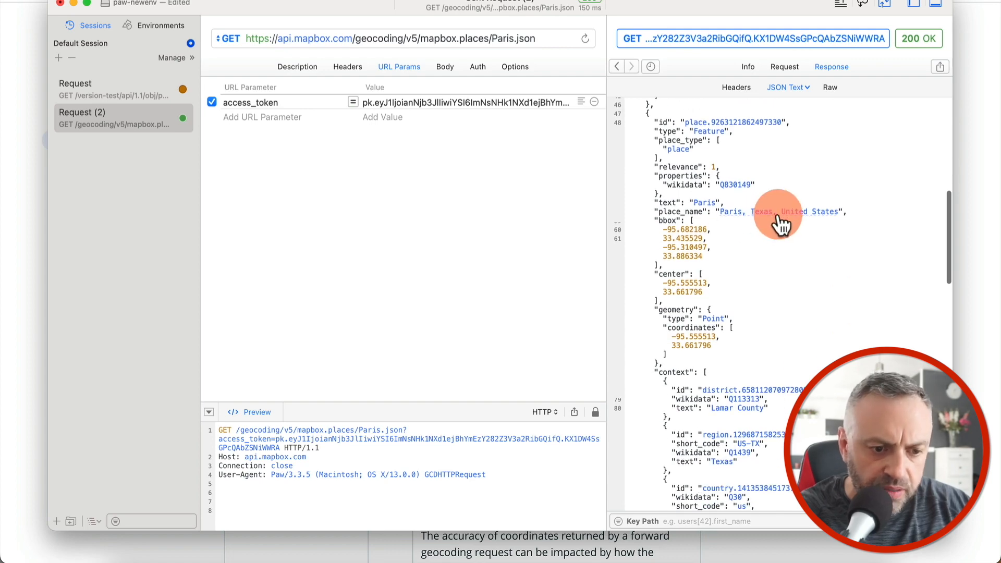
pyautogui.scroll(-6, 781, 225)
pyautogui.scroll(-4, 782, 273)
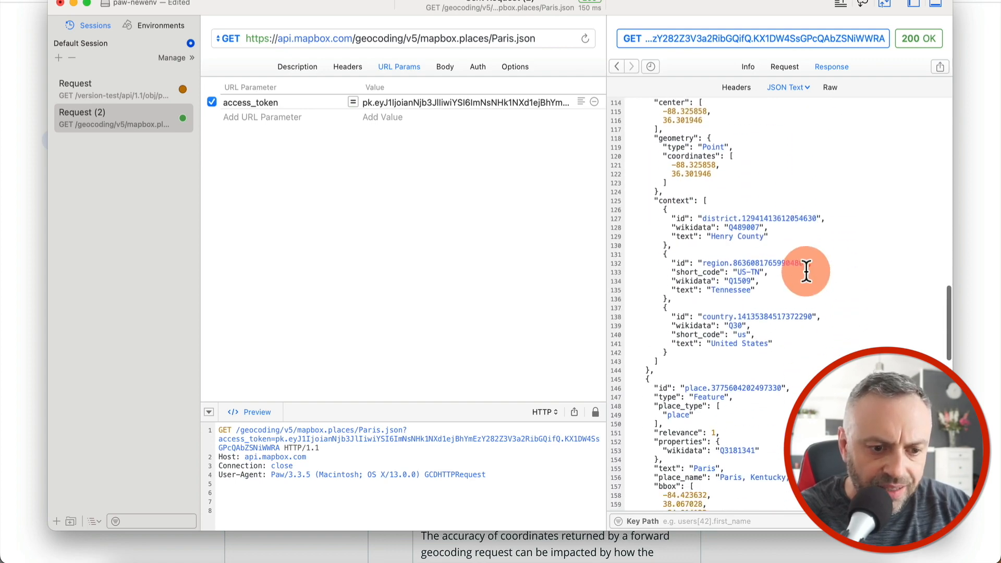
pyautogui.scroll(-10, 806, 271)
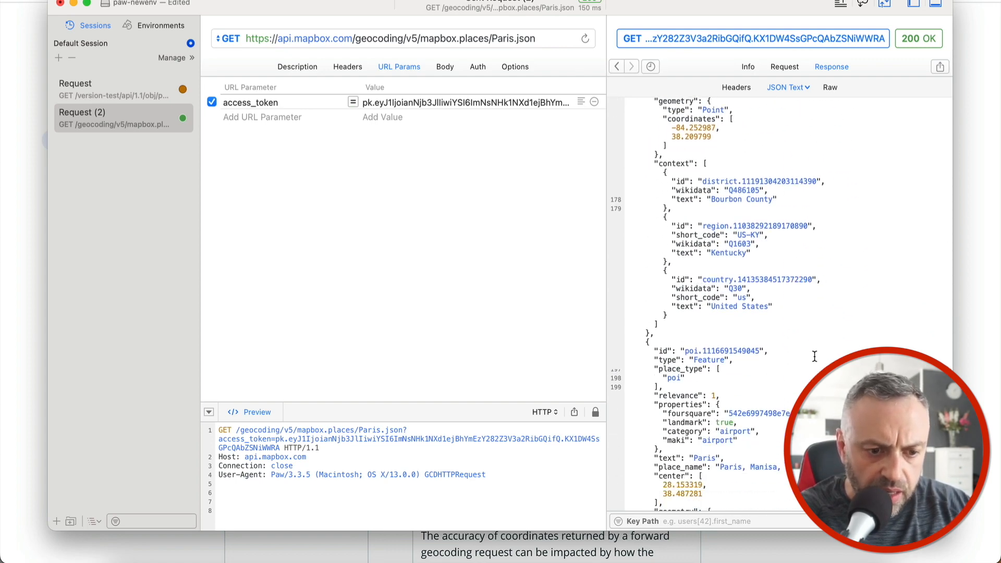
pyautogui.scroll(-6, 815, 356)
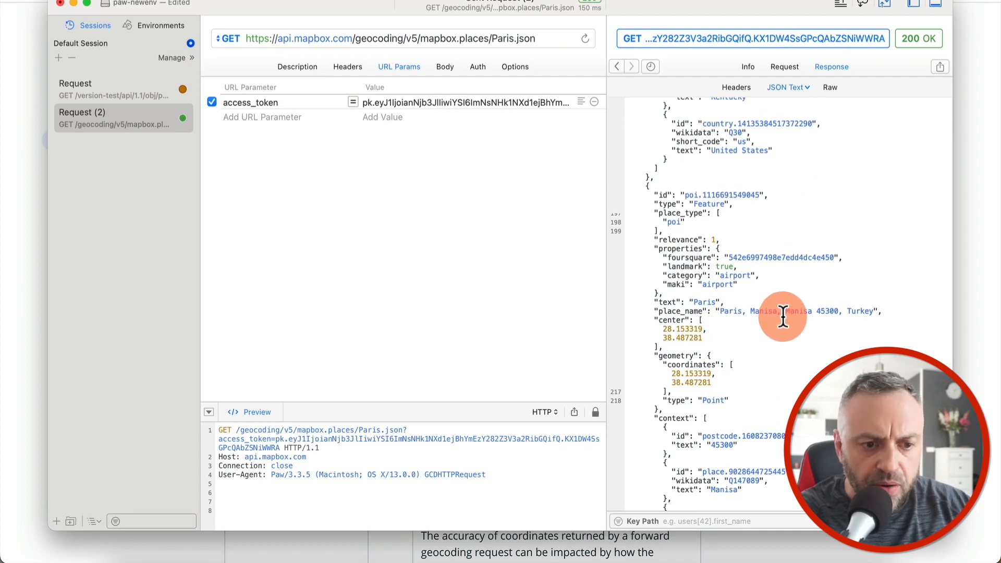
pyautogui.scroll(-7, 813, 358)
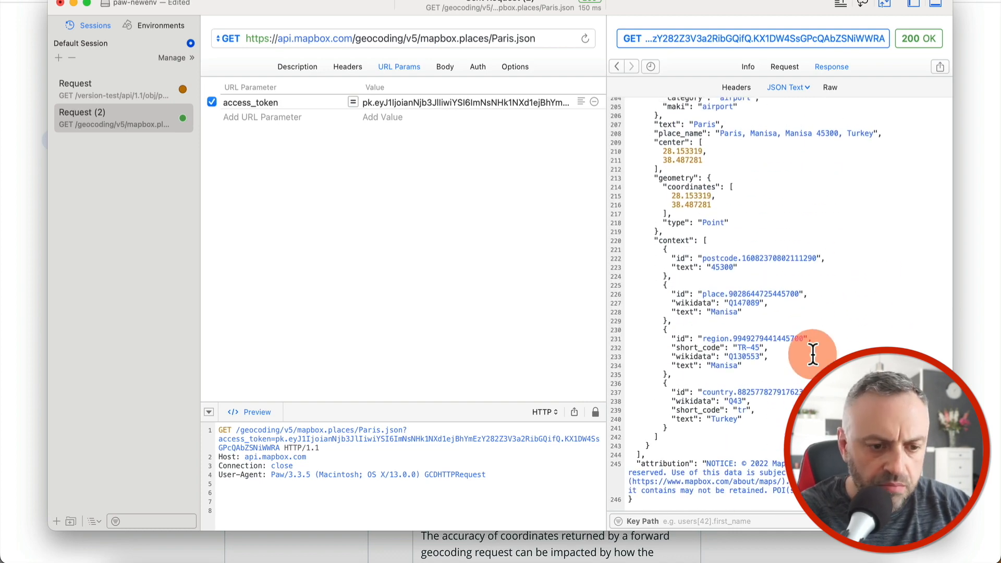
pyautogui.scroll(20, 814, 355)
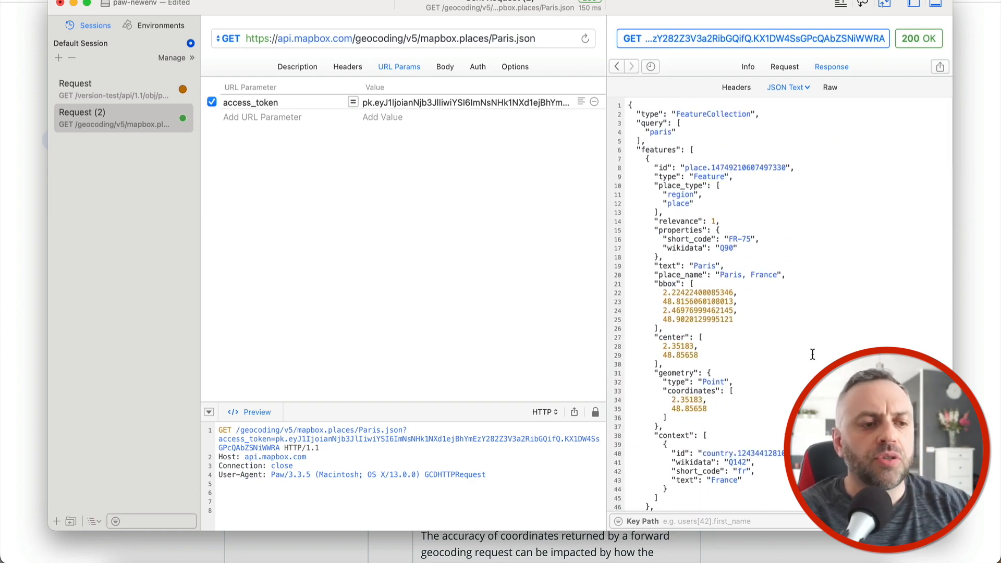
# - Replace Paris with Madrid in the request URL, keeping the .json ending, and send the request
pyautogui.doubleClick(501, 38)
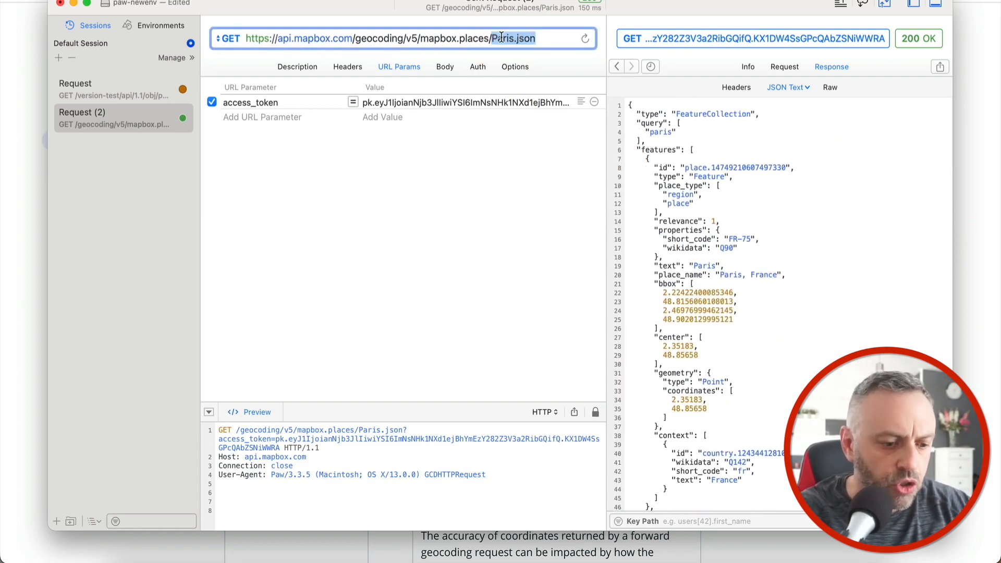
pyautogui.press('Return')
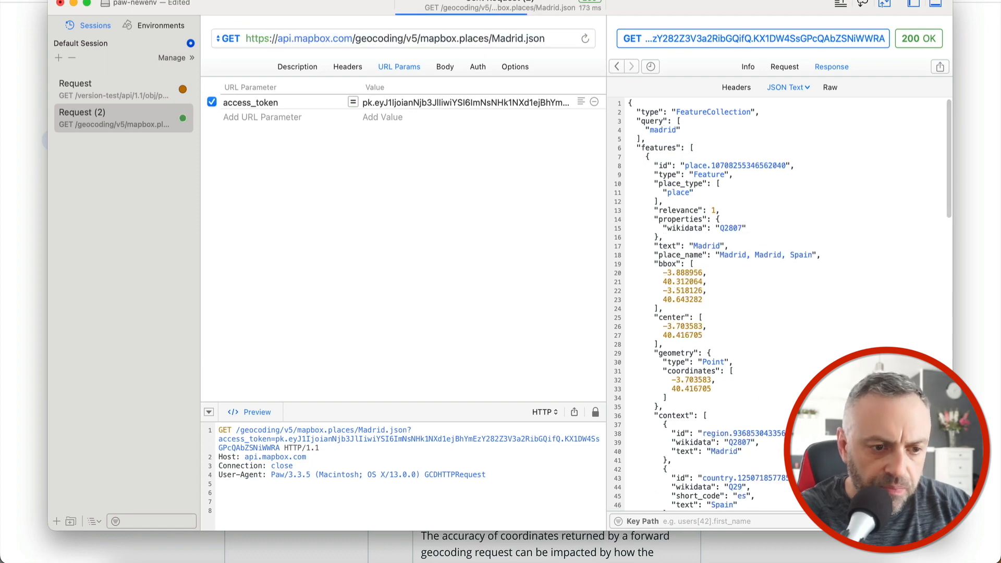
pyautogui.scroll(-3, 755, 217)
pyautogui.scroll(3, 724, 261)
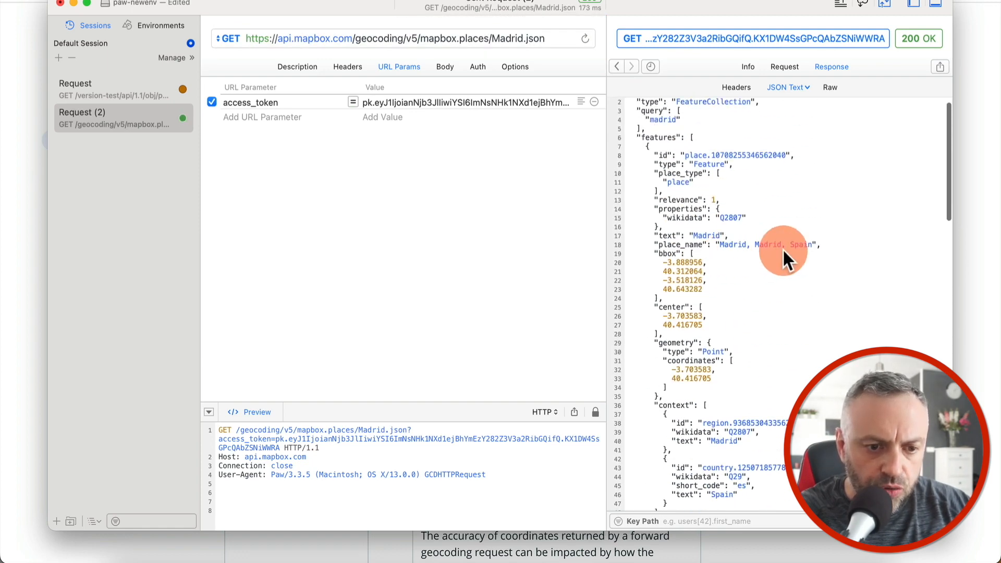
# - Examine the JSON response for Madrid, reading the place names and coordinates of the returned features
pyautogui.scroll(-15, 784, 248)
pyautogui.scroll(4, 784, 251)
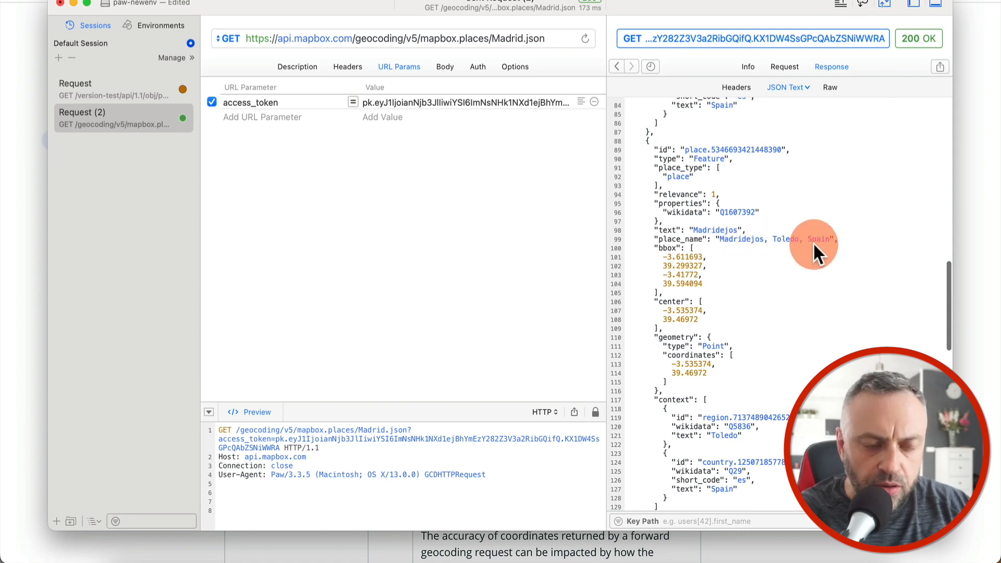
pyautogui.scroll(-10, 814, 246)
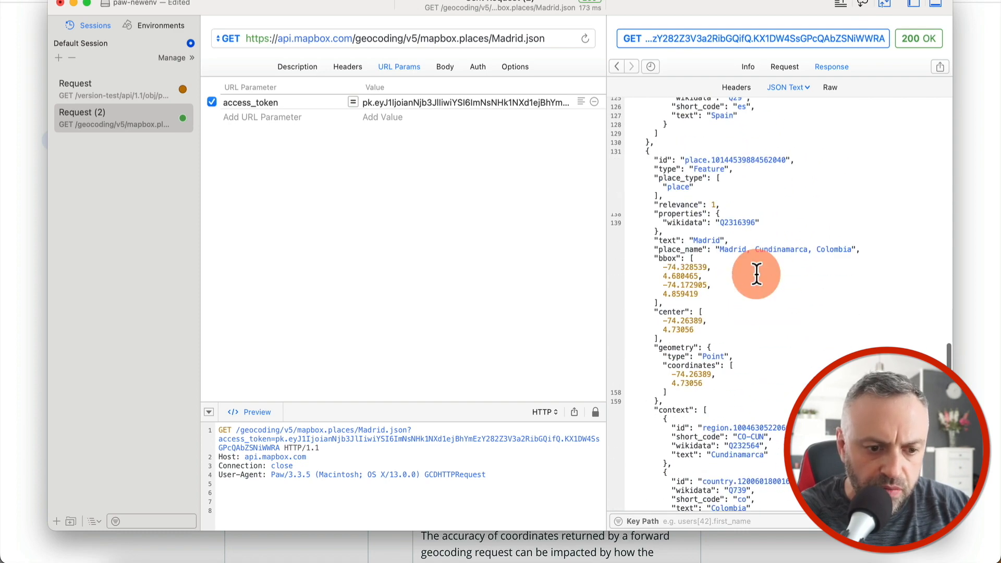
pyautogui.scroll(-3, 756, 274)
pyautogui.scroll(-6, 765, 315)
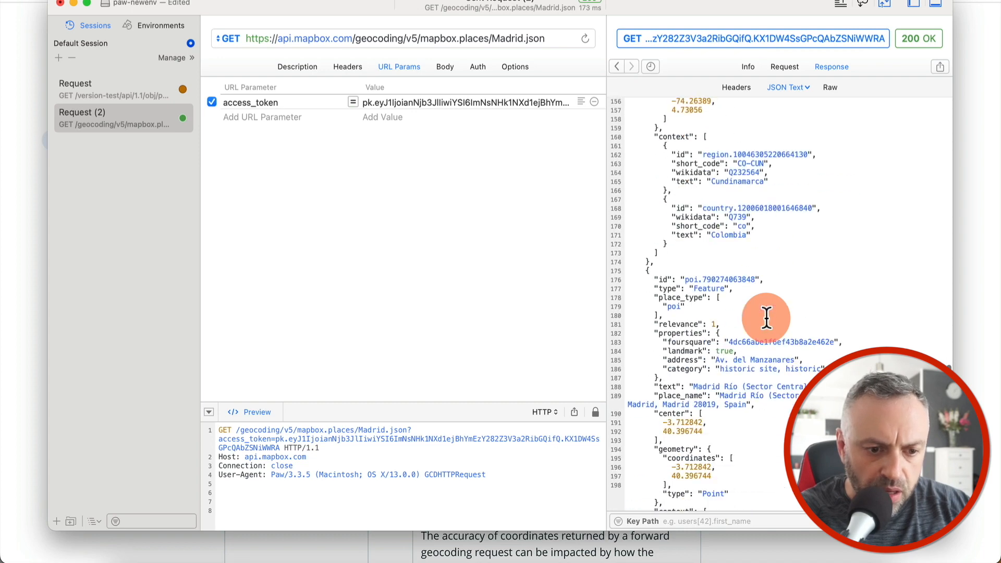
pyautogui.scroll(-2, 767, 319)
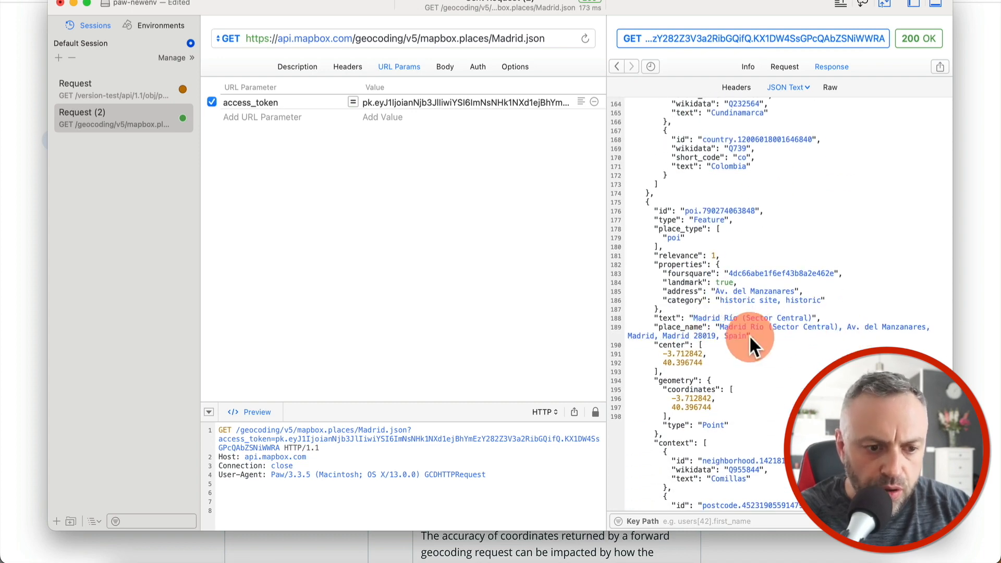
pyautogui.scroll(-8, 797, 374)
pyautogui.scroll(15, 797, 374)
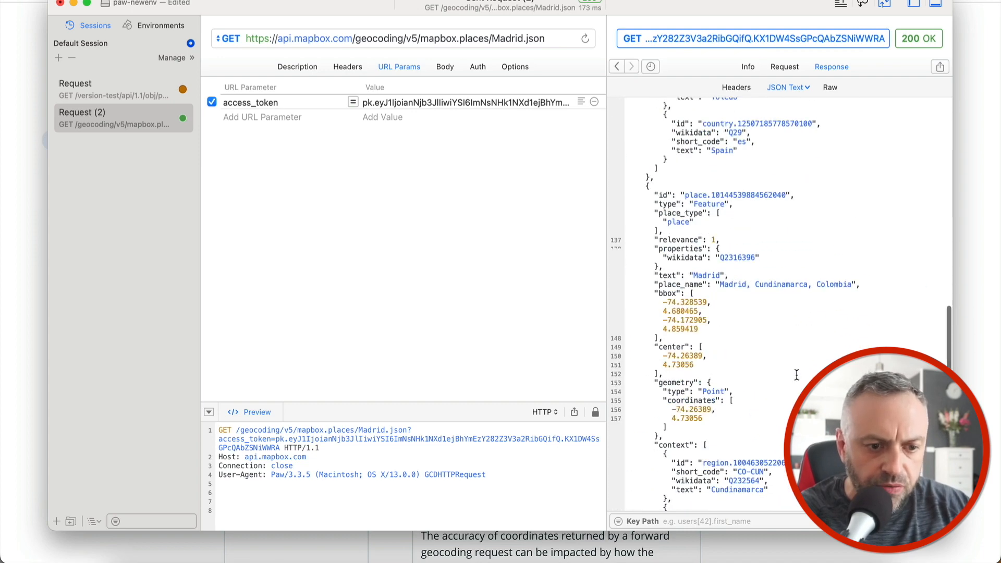
pyautogui.scroll(15, 796, 374)
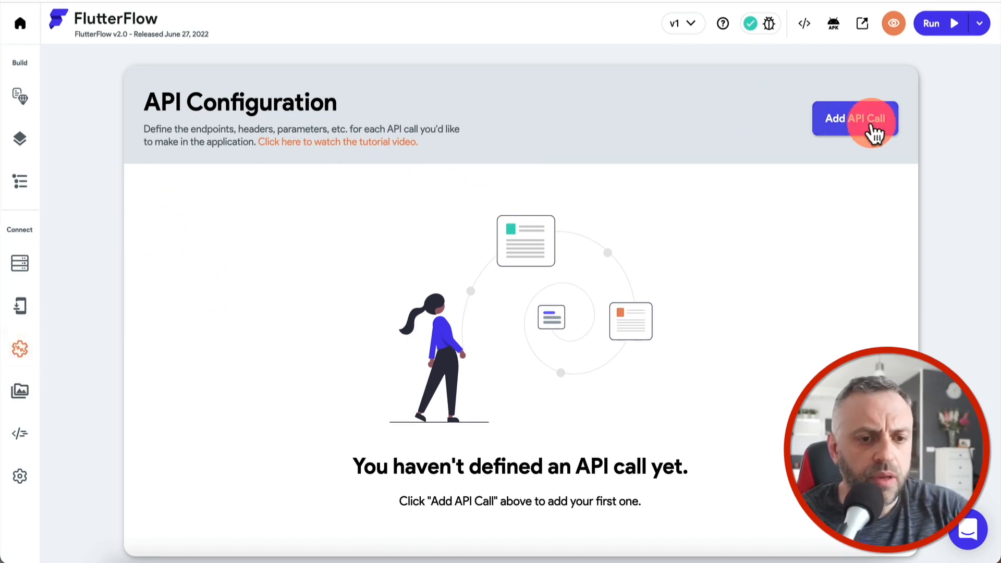
pyautogui.click(845, 127)
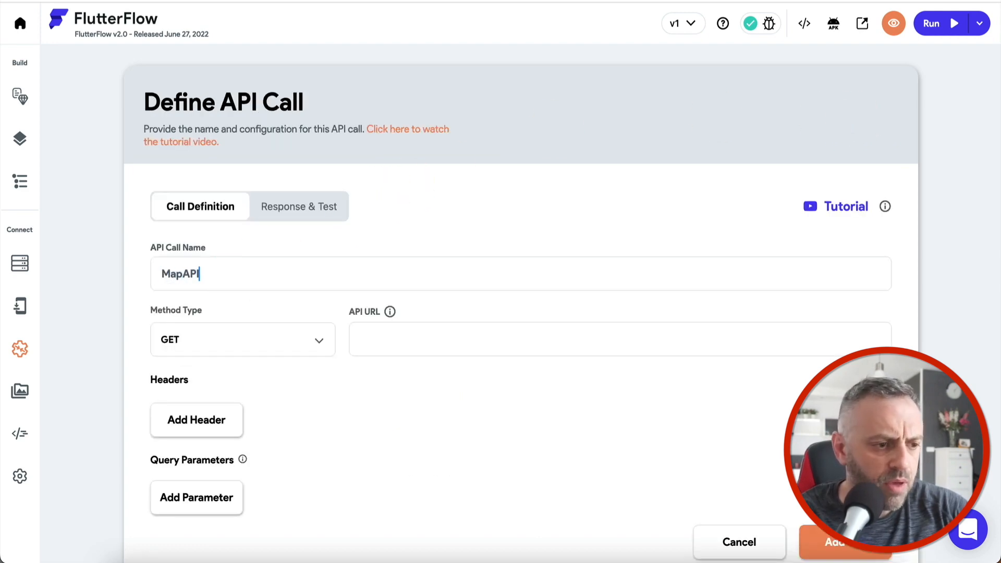
pyautogui.click(373, 346)
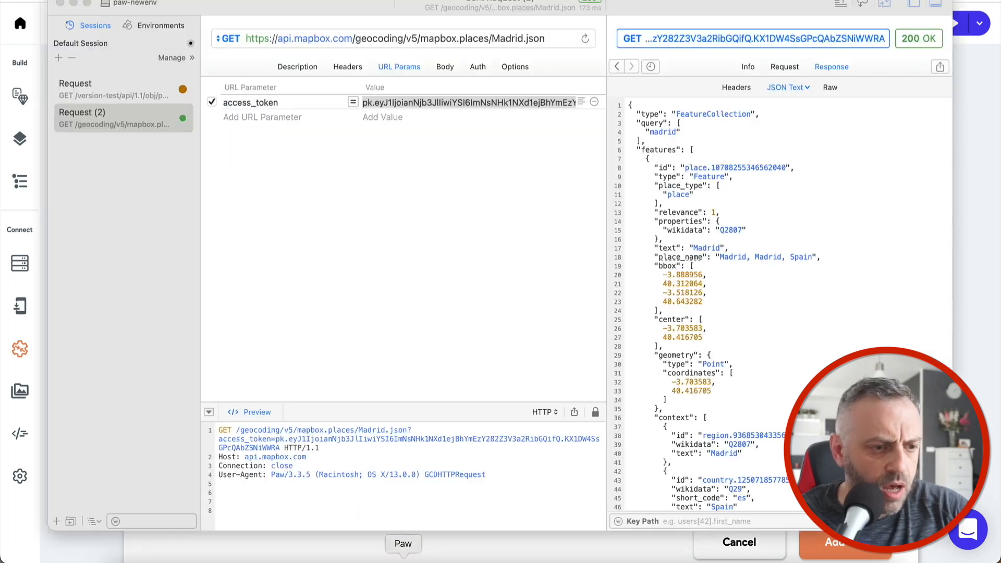
pyautogui.click(402, 555)
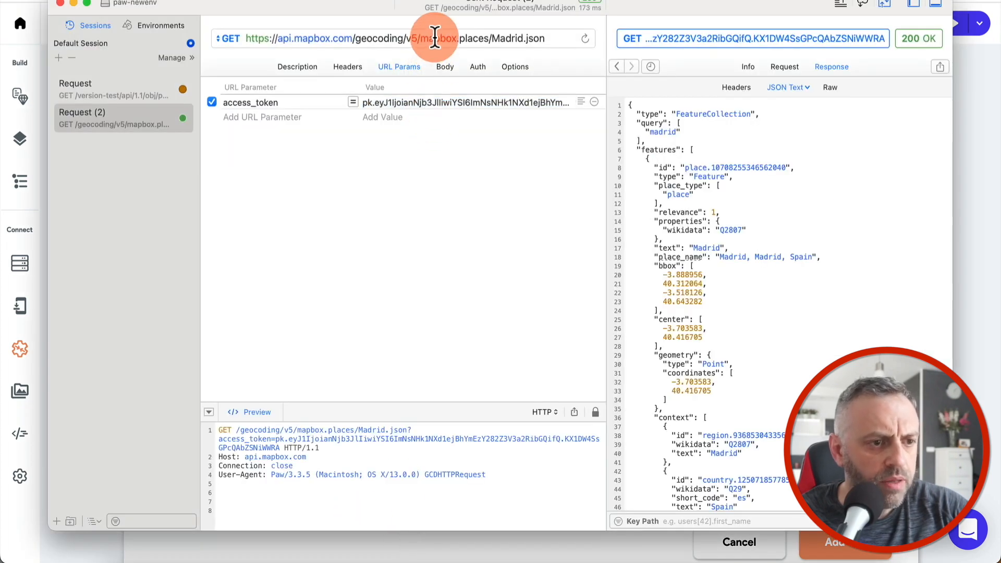
pyautogui.click(435, 39)
pyautogui.press('super+c')
pyautogui.press('super+Tab')
pyautogui.press('super+v')
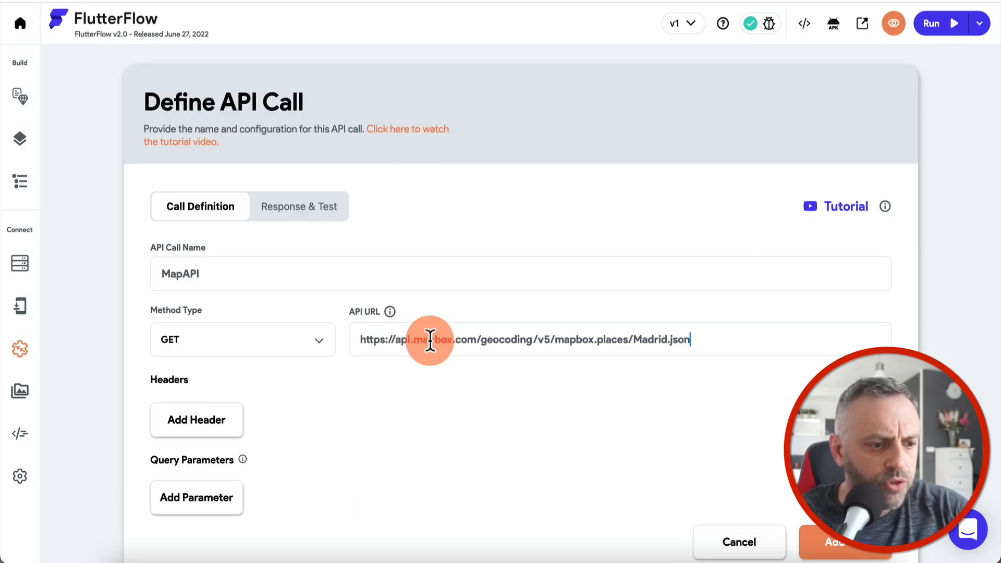
# - Add a query parameter named access_token with the value type String to the MapAPI call
pyautogui.scroll(-2, 401, 441)
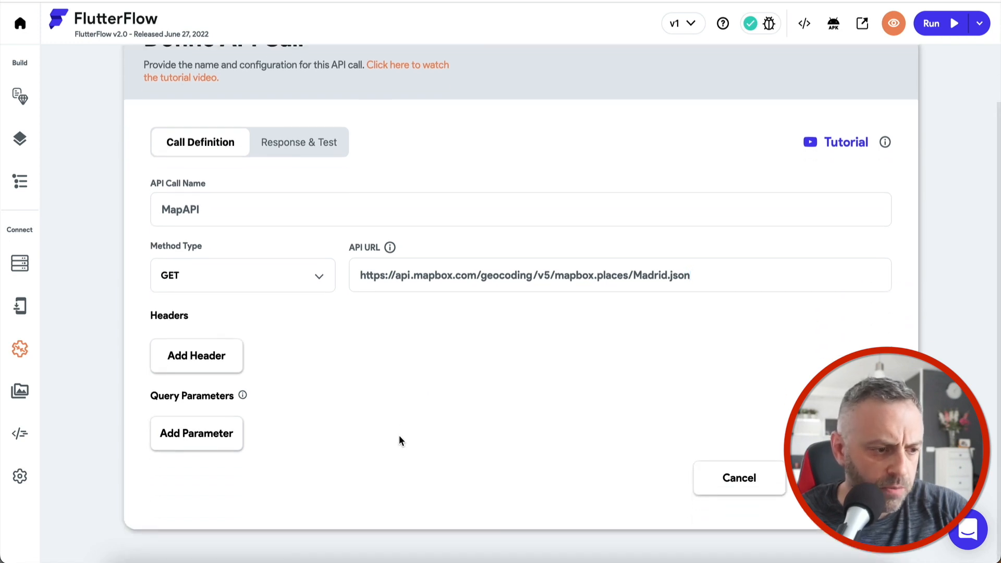
pyautogui.click(206, 438)
pyautogui.click(255, 445)
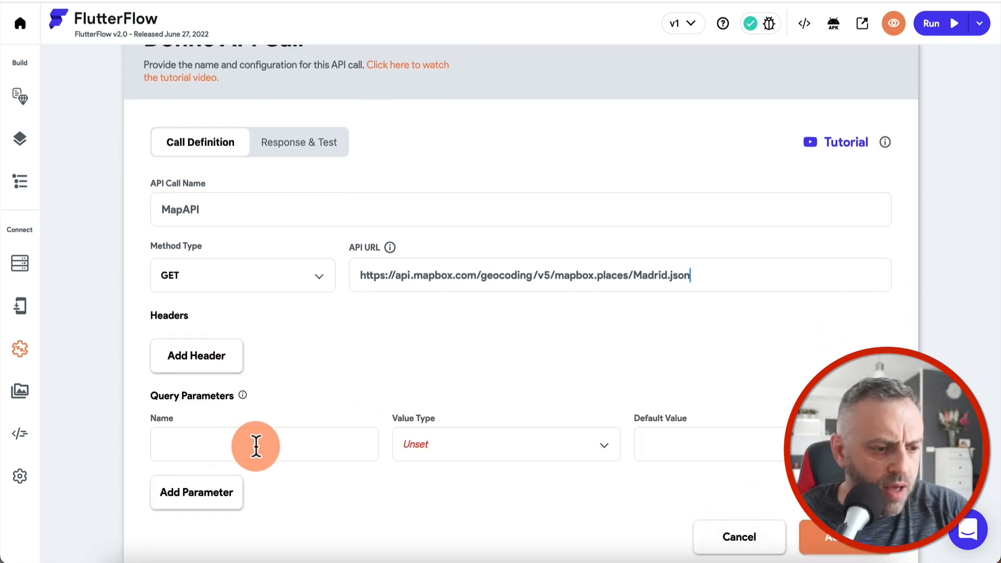
pyautogui.scroll(-1, 373, 371)
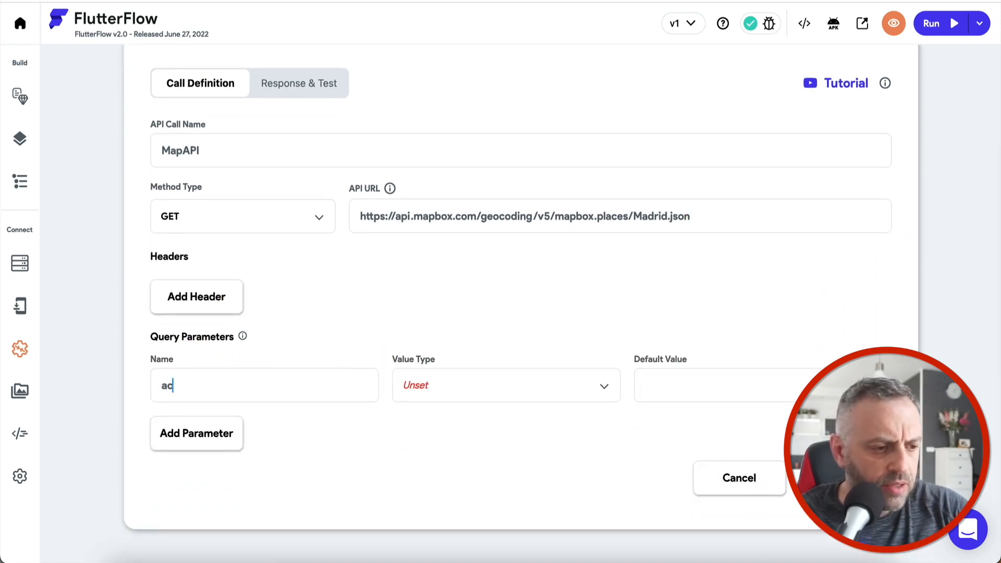
pyautogui.write('access_token')
pyautogui.click(508, 396)
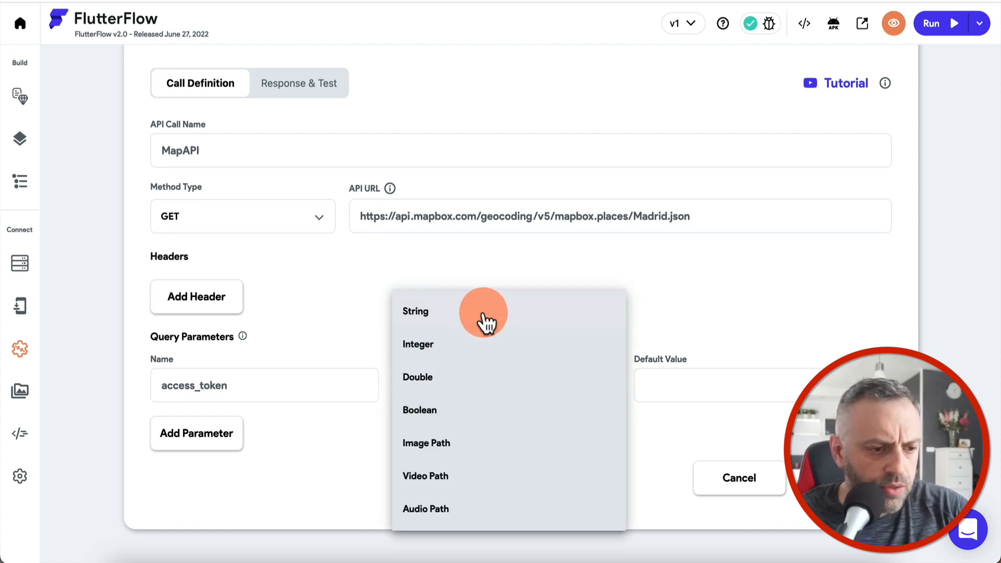
pyautogui.click(478, 314)
# - Append ?access_token=[access_token] to the API URL and replace Madrid in it with [cityName]
pyautogui.doubleClick(256, 386)
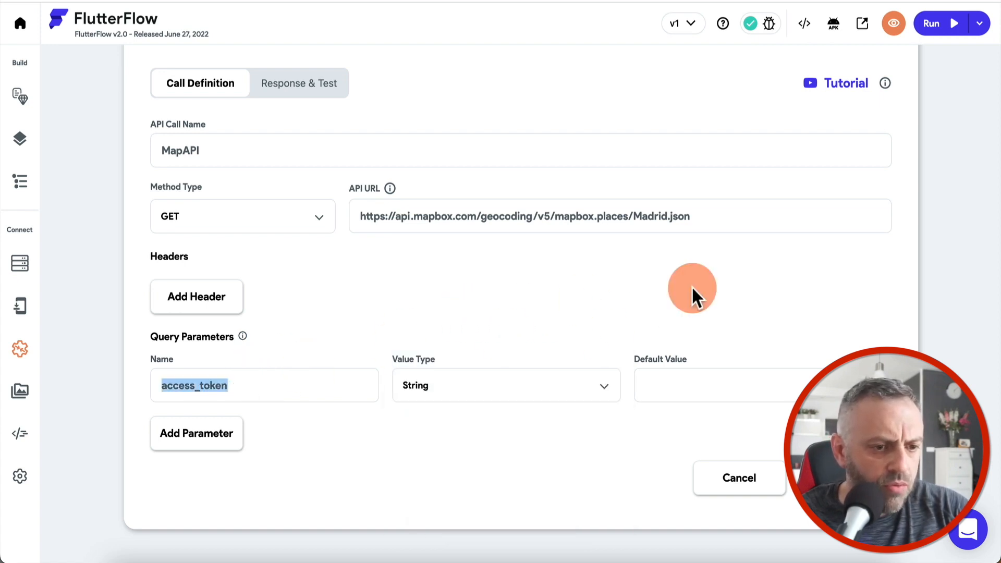
pyautogui.write('?access_token=[access_t')
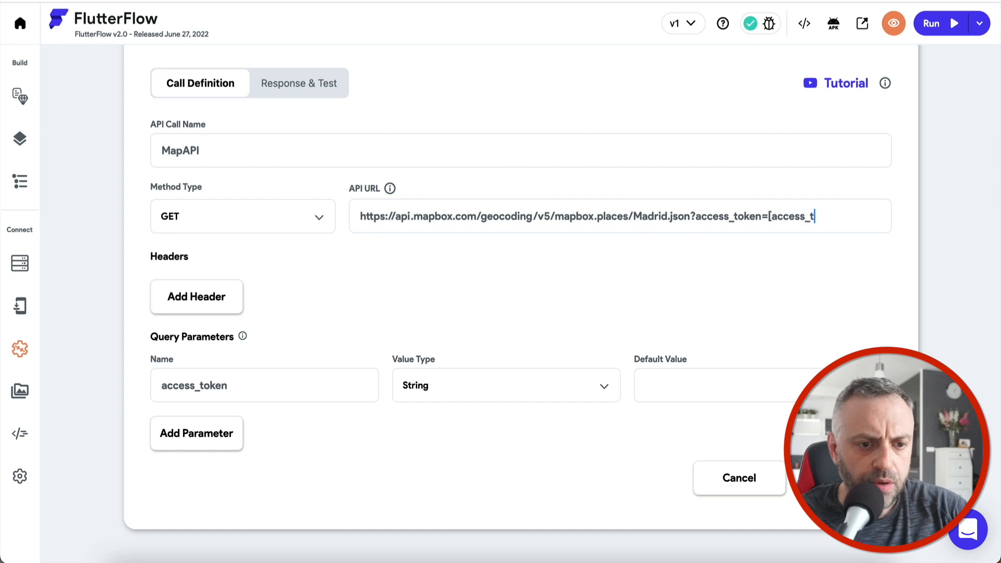
pyautogui.write('oken]')
pyautogui.moveTo(668, 216); pyautogui.dragTo(632, 216)
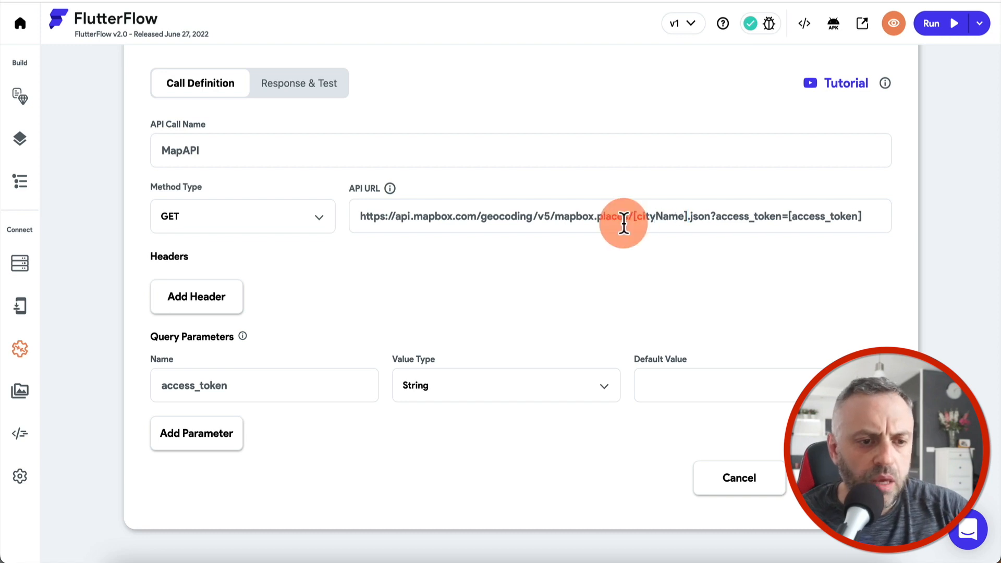
# - Add a query parameter named cityName with the value type String and save the MapAPI call
pyautogui.click(213, 433)
pyautogui.click(228, 440)
pyautogui.write('cityName')
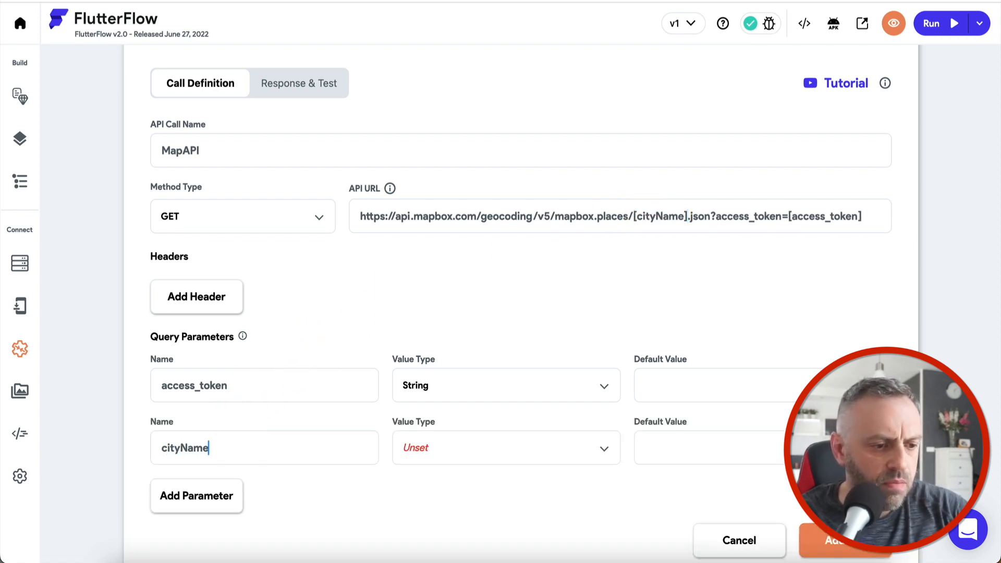
pyautogui.click(466, 451)
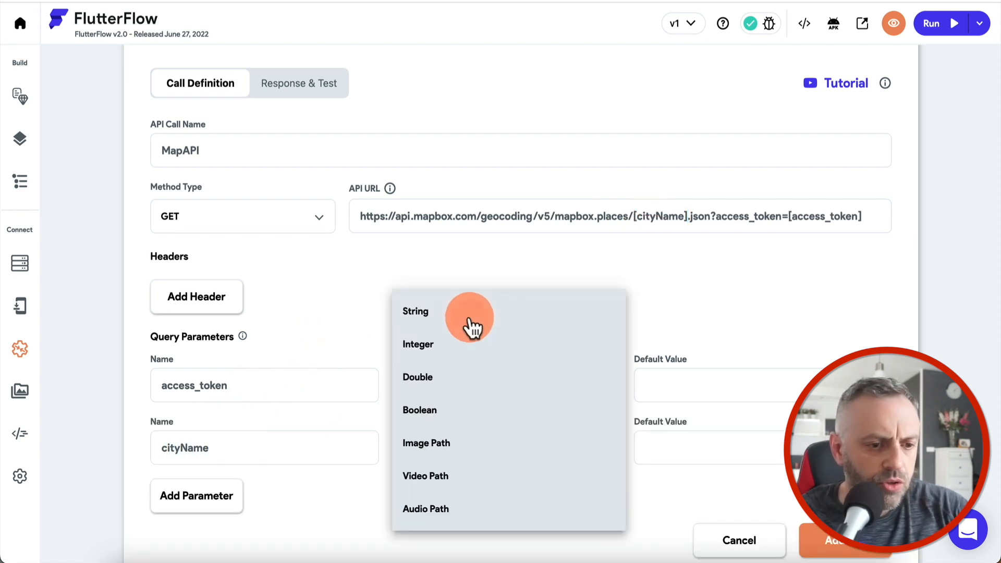
pyautogui.click(471, 325)
pyautogui.scroll(-2, 670, 395)
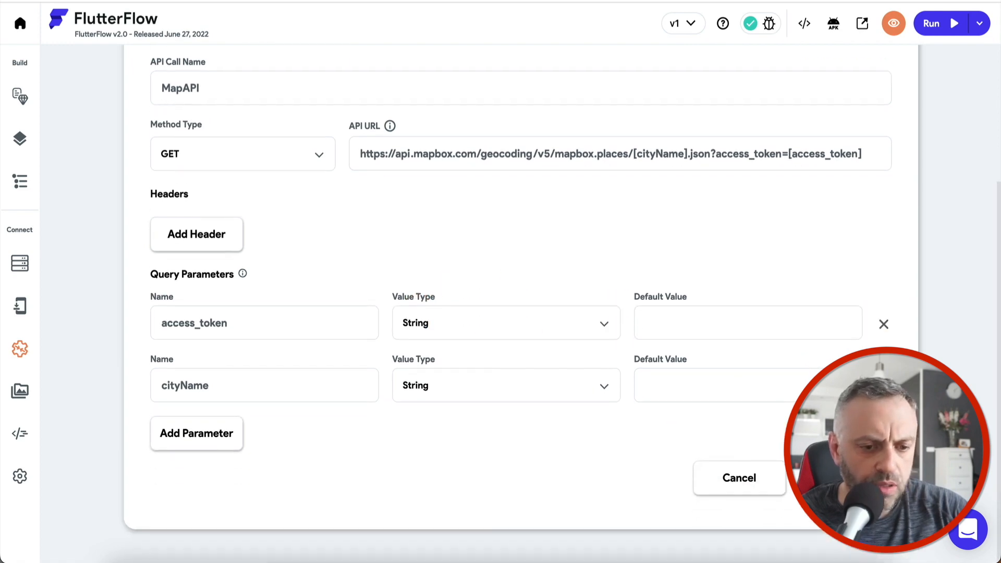
pyautogui.click(835, 479)
# - Reopen MapAPI's response test settings and fill the access_token test value with the access token copied from the Paw request
pyautogui.click(458, 228)
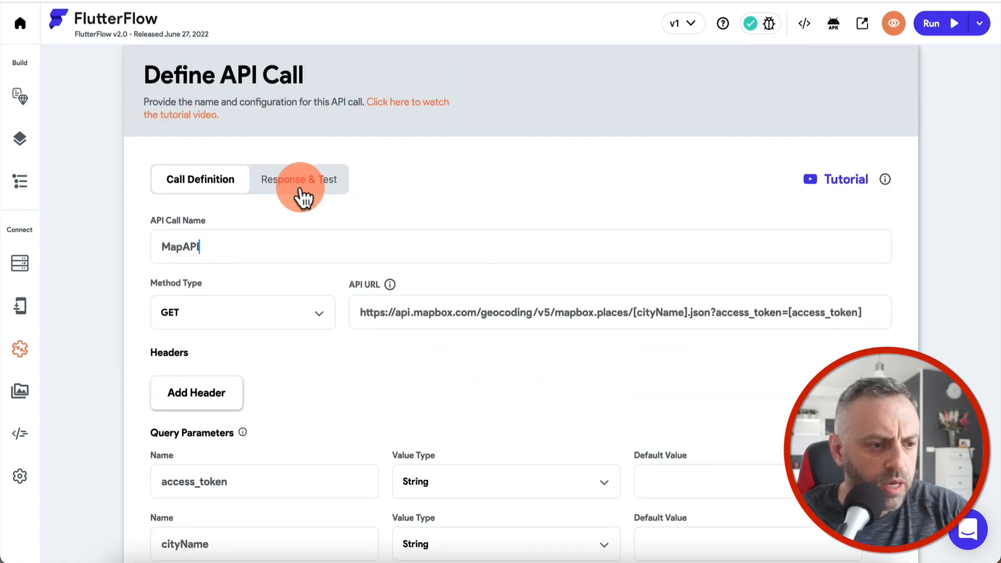
pyautogui.click(300, 191)
pyautogui.scroll(-3, 299, 183)
pyautogui.click(260, 246)
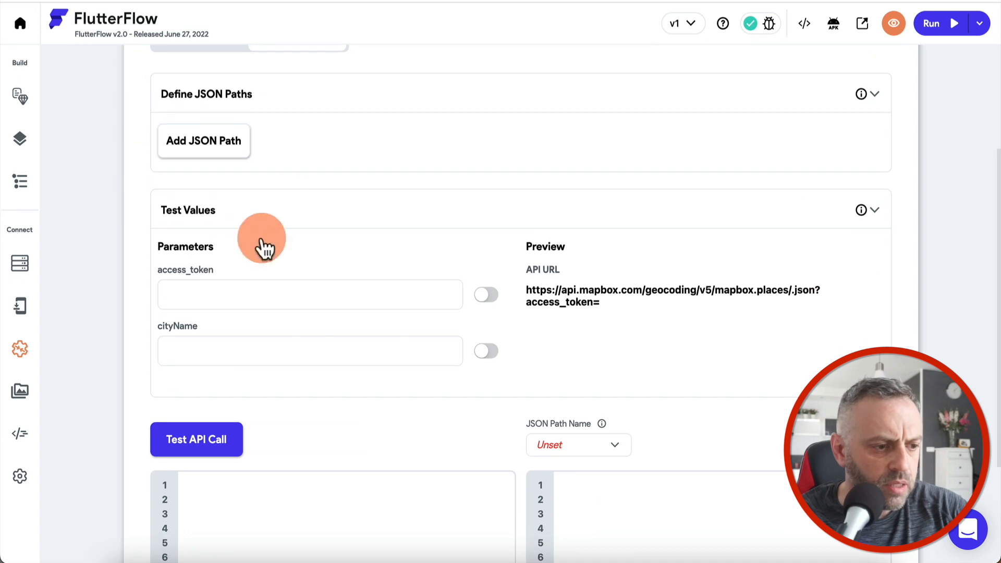
pyautogui.click(212, 292)
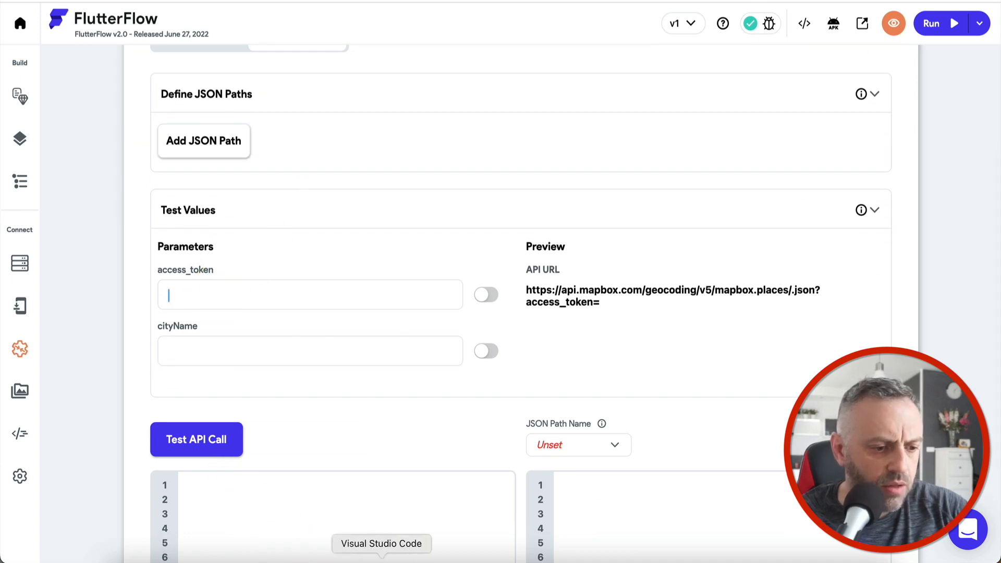
pyautogui.click(403, 559)
pyautogui.tripleClick(432, 106)
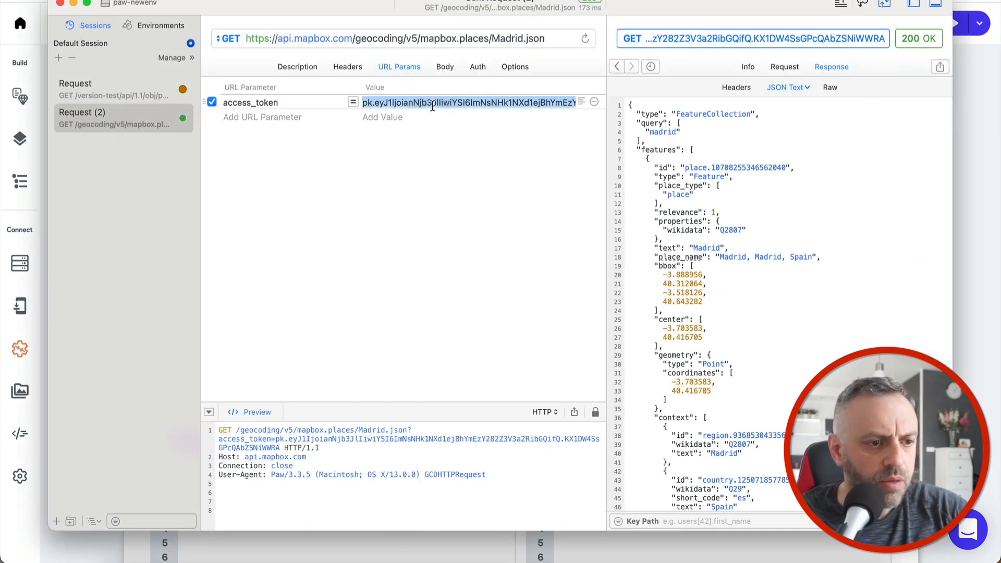
pyautogui.press('super+c')
pyautogui.press('super+Tab')
pyautogui.click(320, 297)
pyautogui.press('super+v')
# - Set the cityName test value to Madrid, test the API call and save MapAPI
pyautogui.click(282, 351)
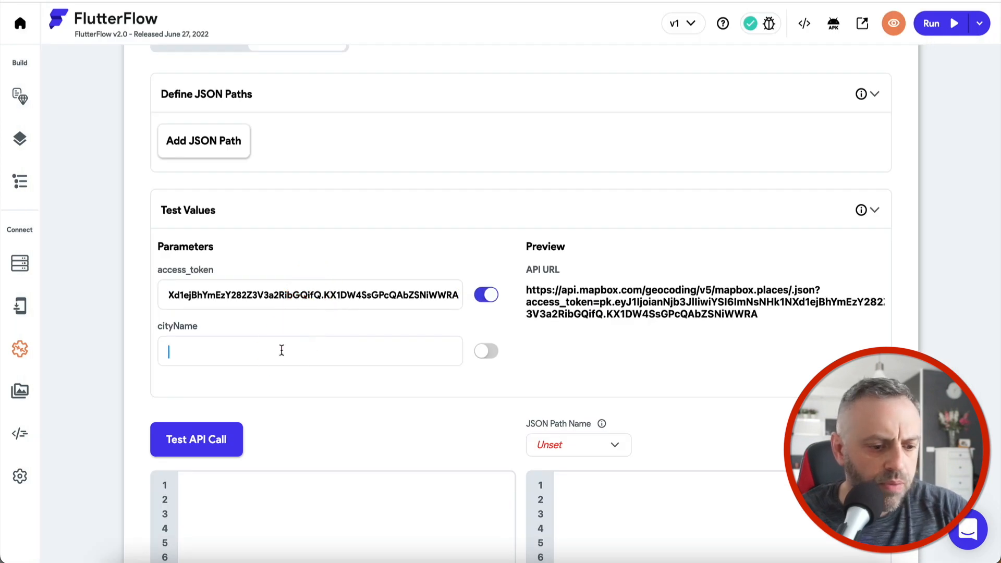
pyautogui.scroll(-2, 96, 425)
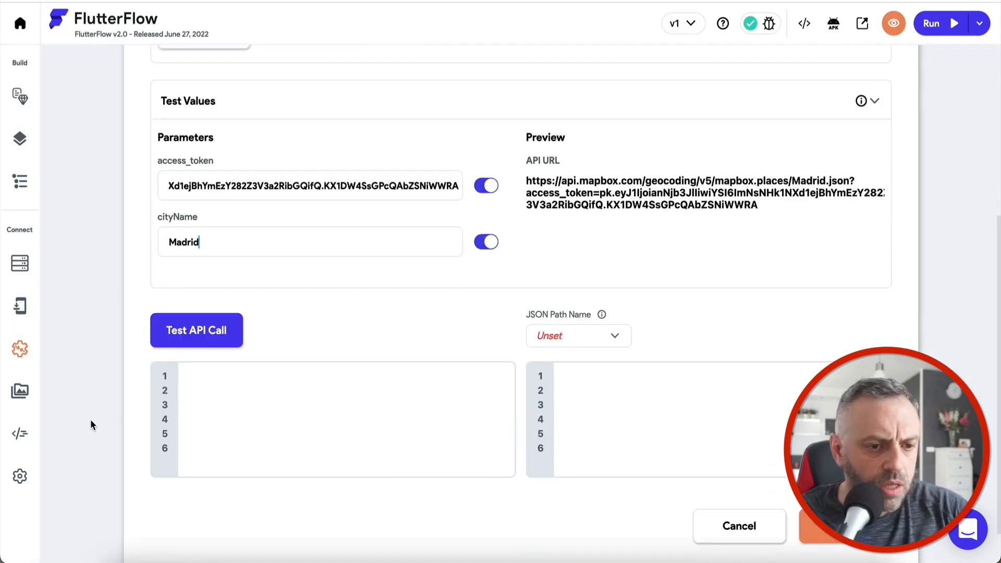
pyautogui.click(225, 338)
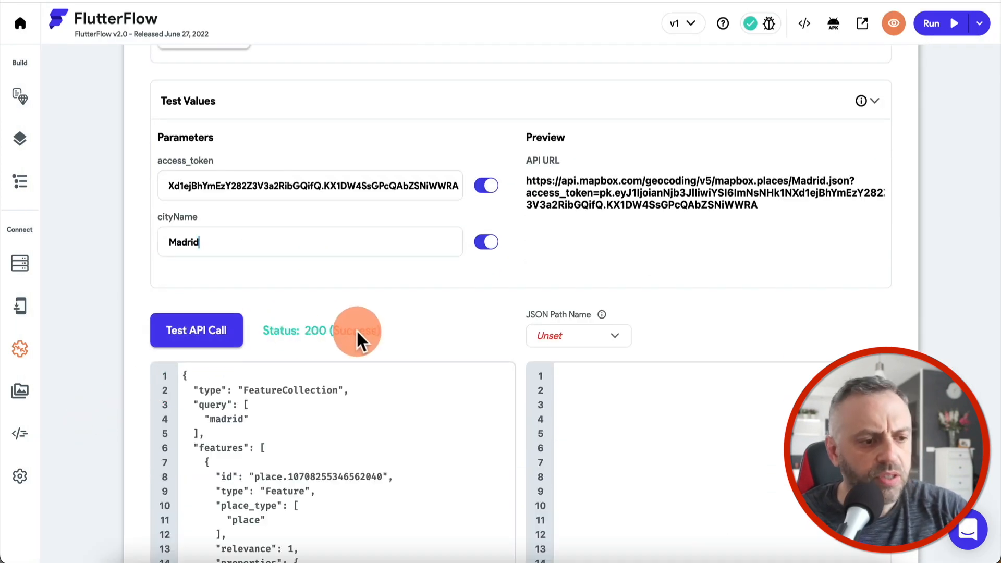
pyautogui.scroll(-4, 130, 386)
pyautogui.scroll(9, 131, 329)
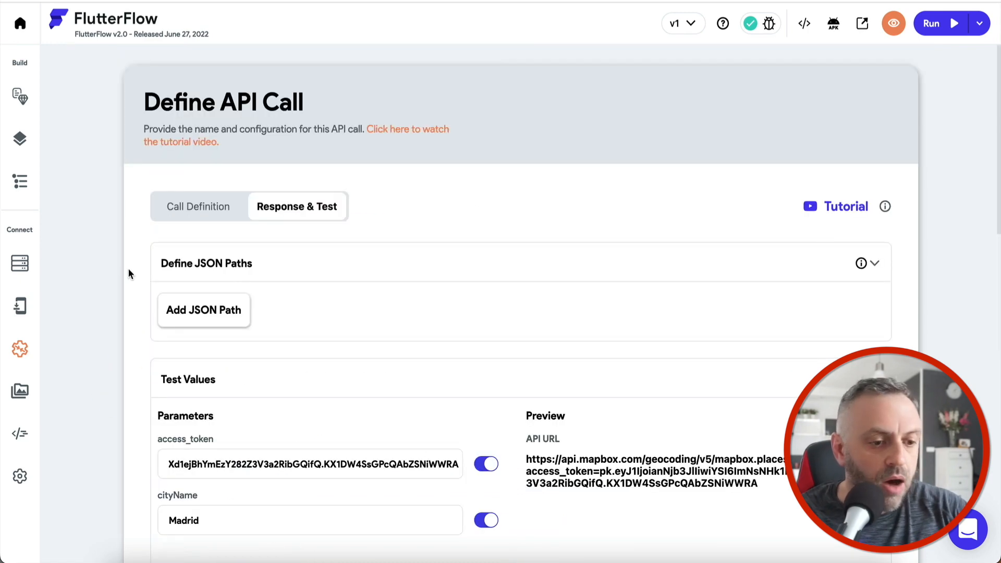
pyautogui.scroll(-8, 130, 274)
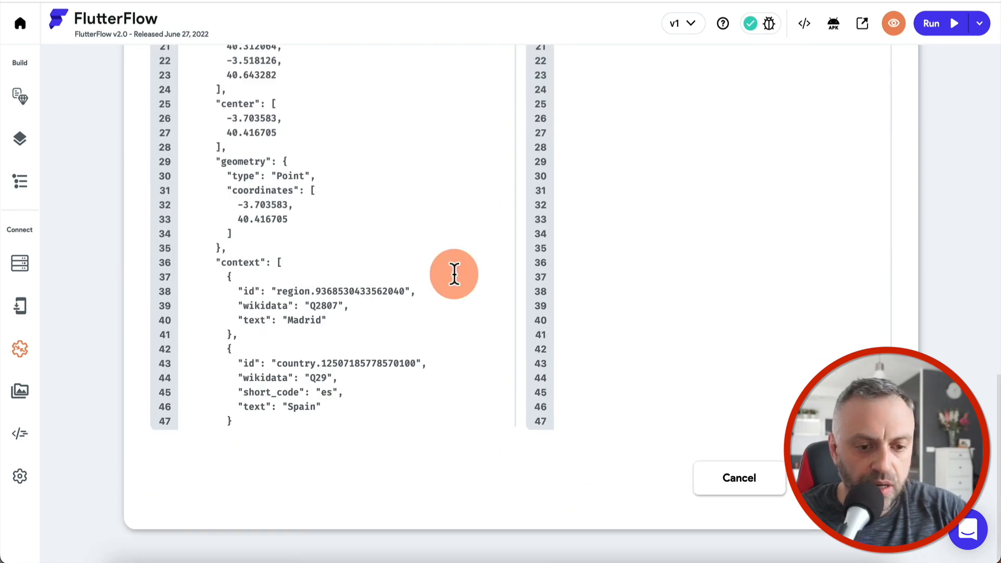
pyautogui.click(846, 478)
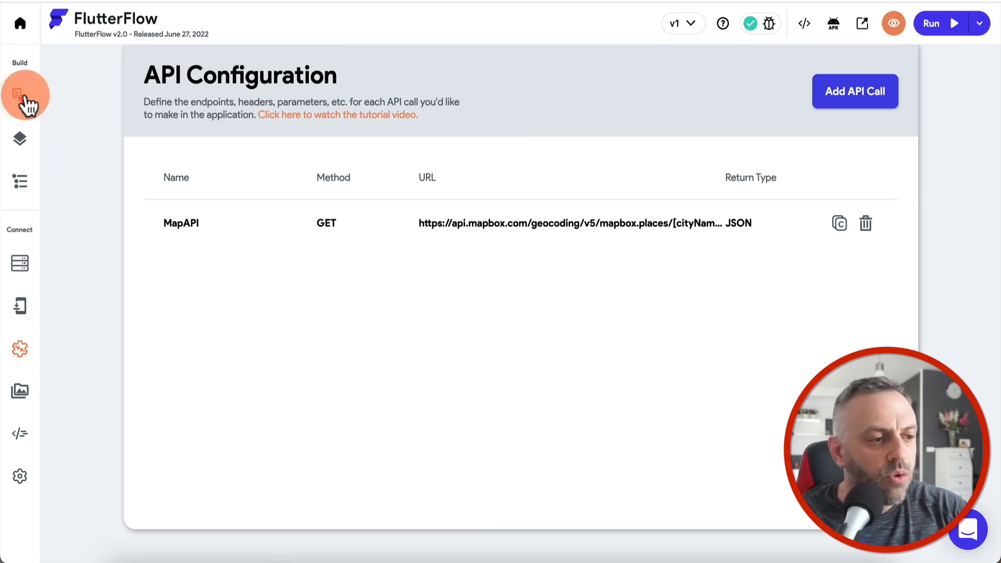
# - Give the HomePage ListView a backend query of type API Call that uses MapAPI
pyautogui.click(22, 98)
pyautogui.click(346, 285)
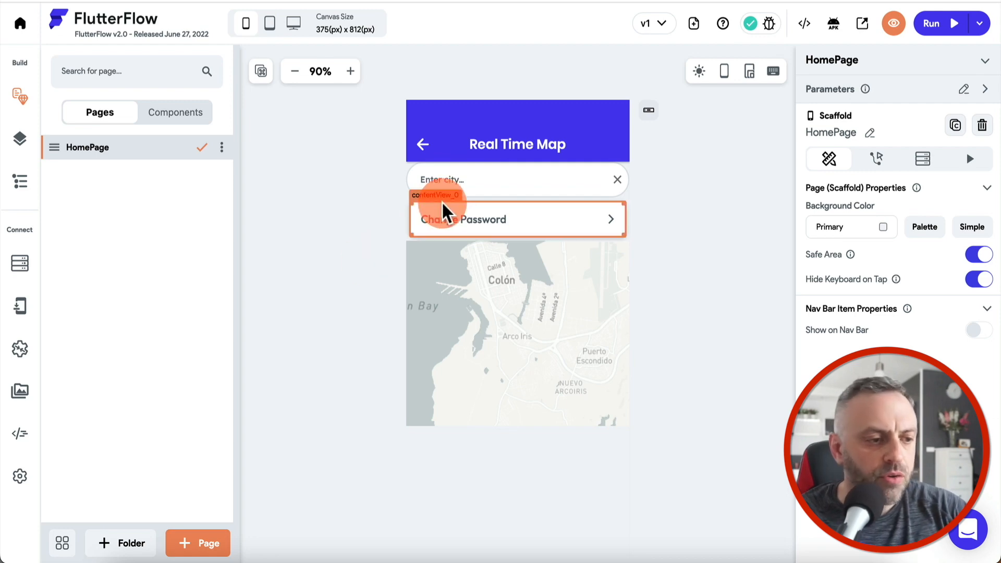
pyautogui.click(420, 206)
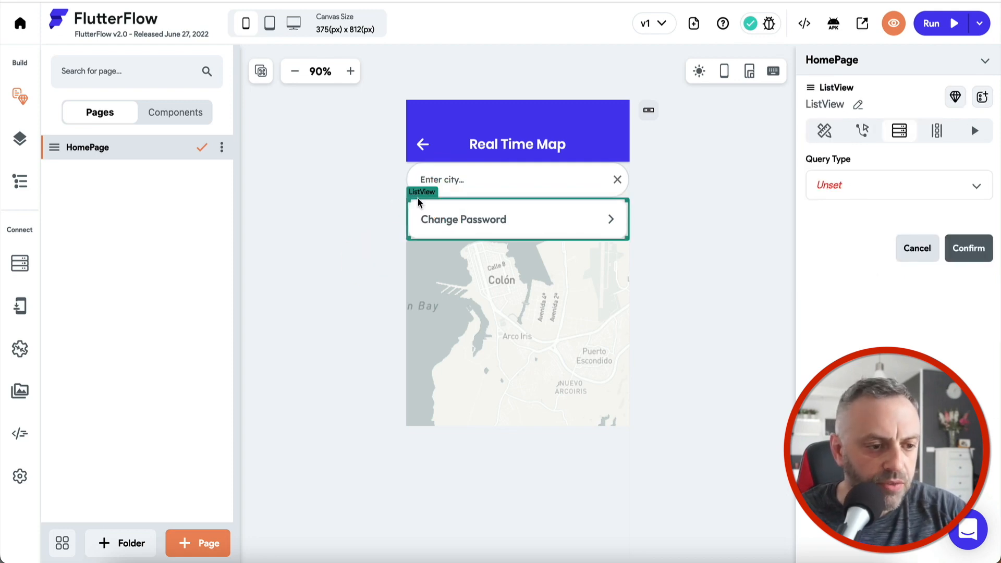
pyautogui.click(20, 140)
pyautogui.click(33, 190)
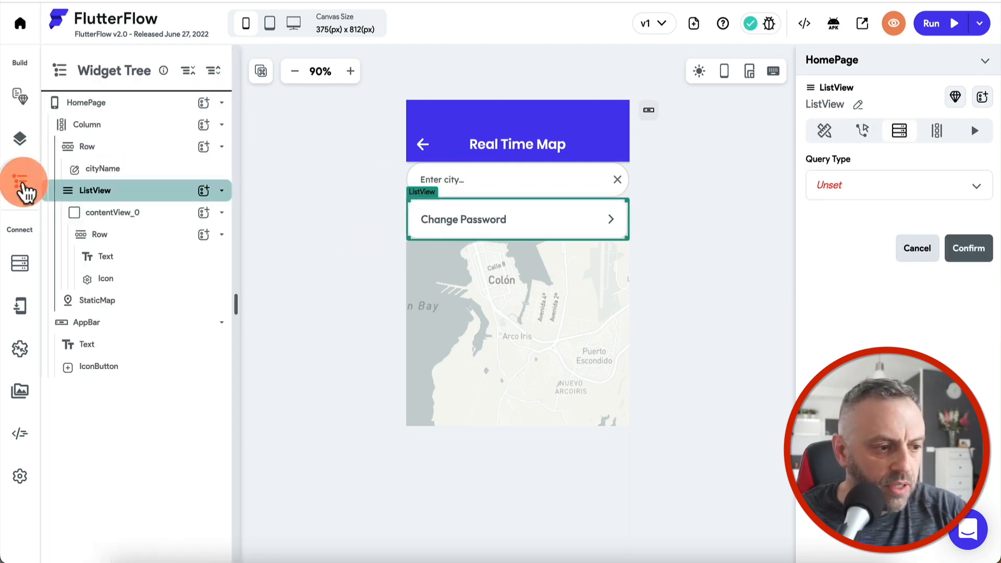
pyautogui.click(140, 204)
pyautogui.click(885, 204)
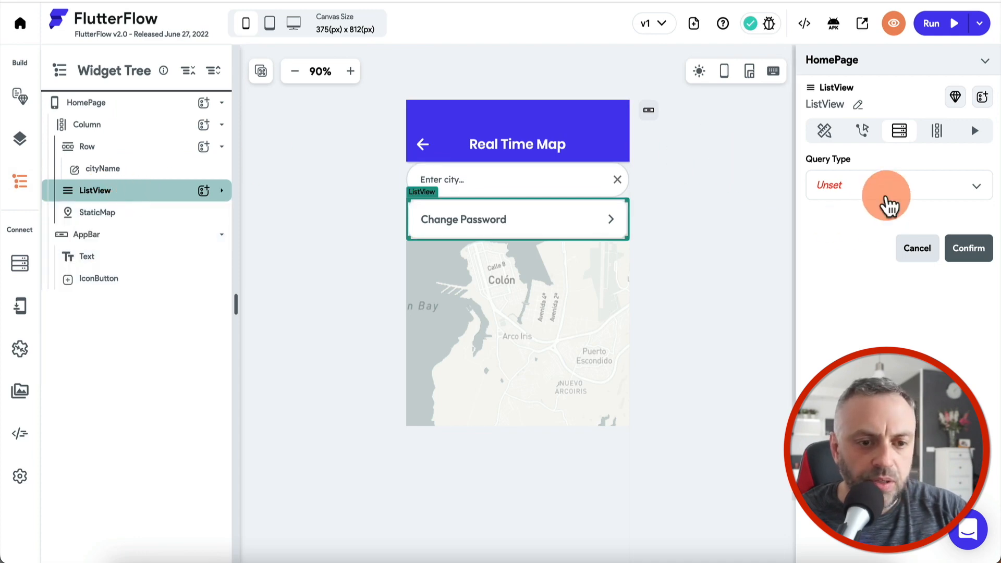
pyautogui.click(853, 258)
pyautogui.click(893, 254)
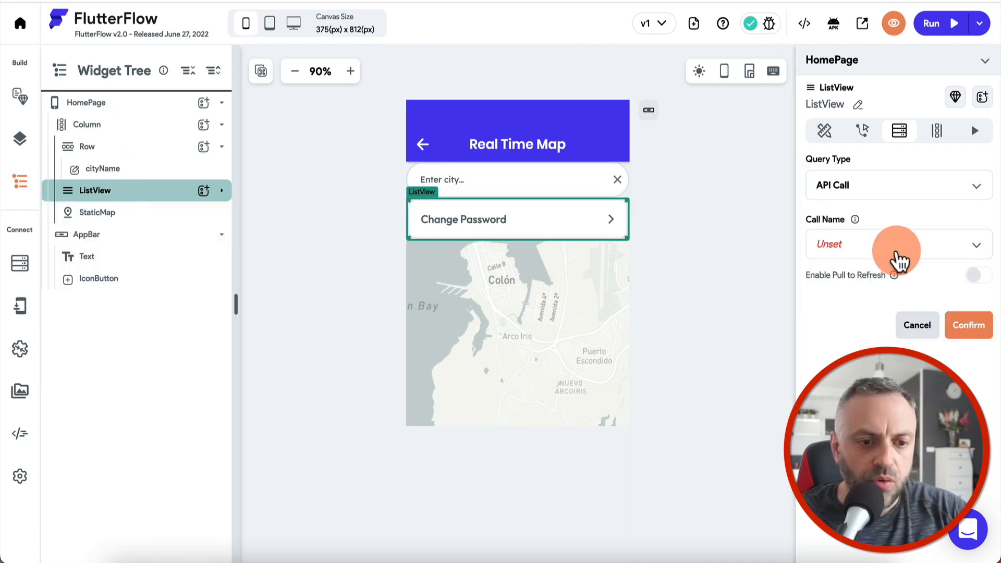
pyautogui.click(887, 254)
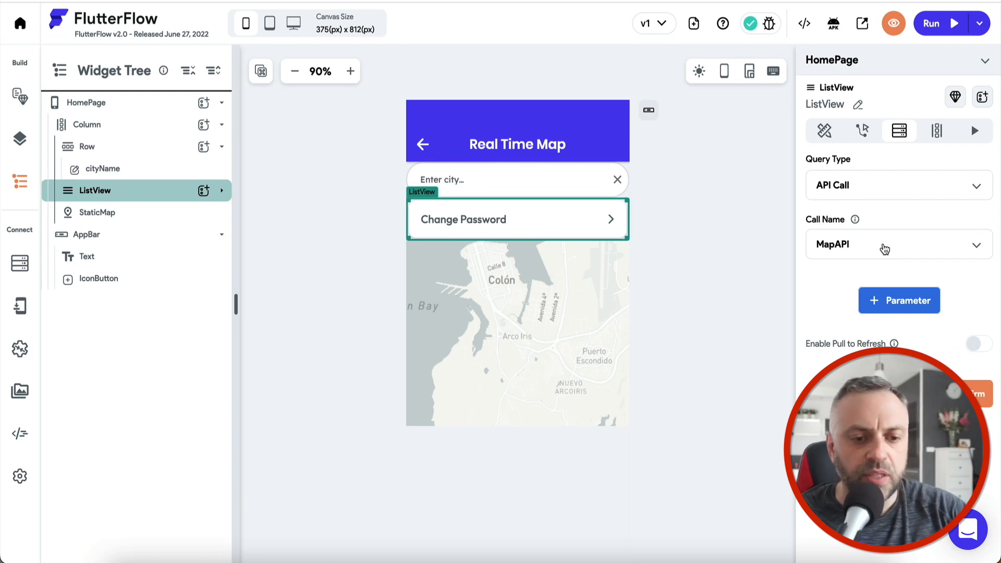
# - Add the cityName parameter to the ListView's MapAPI query
pyautogui.click(903, 302)
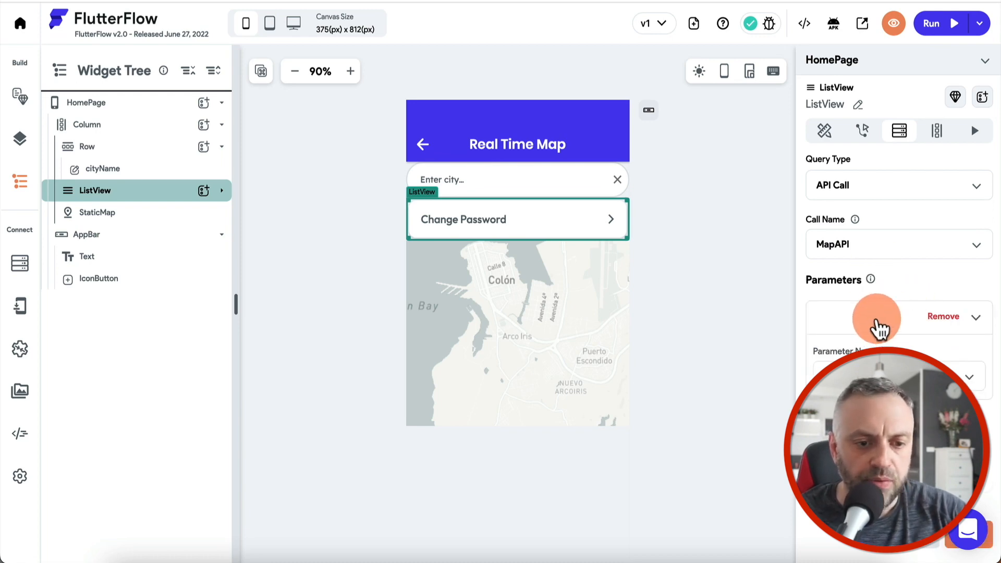
pyautogui.click(881, 327)
pyautogui.click(863, 389)
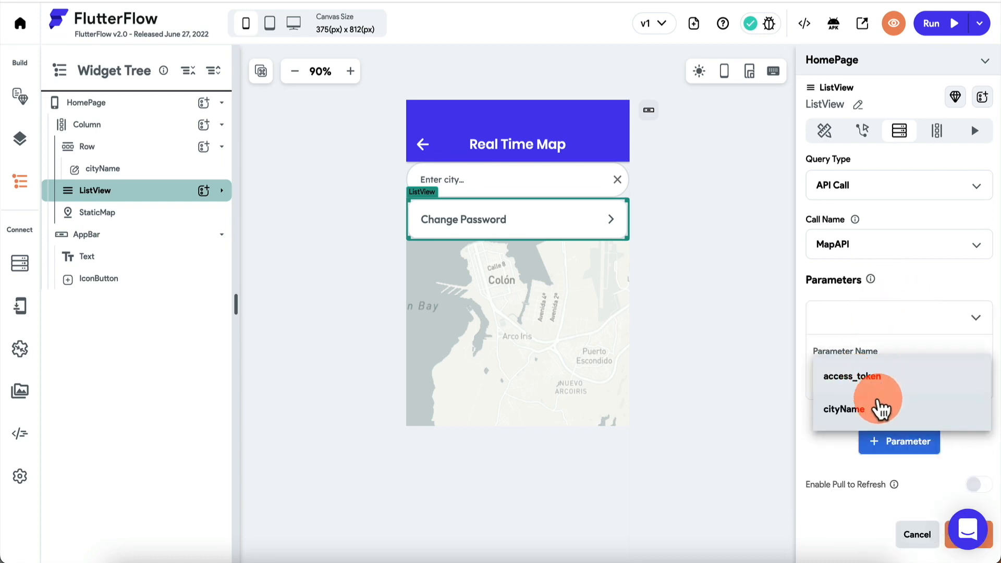
pyautogui.click(877, 404)
pyautogui.scroll(-3, 832, 435)
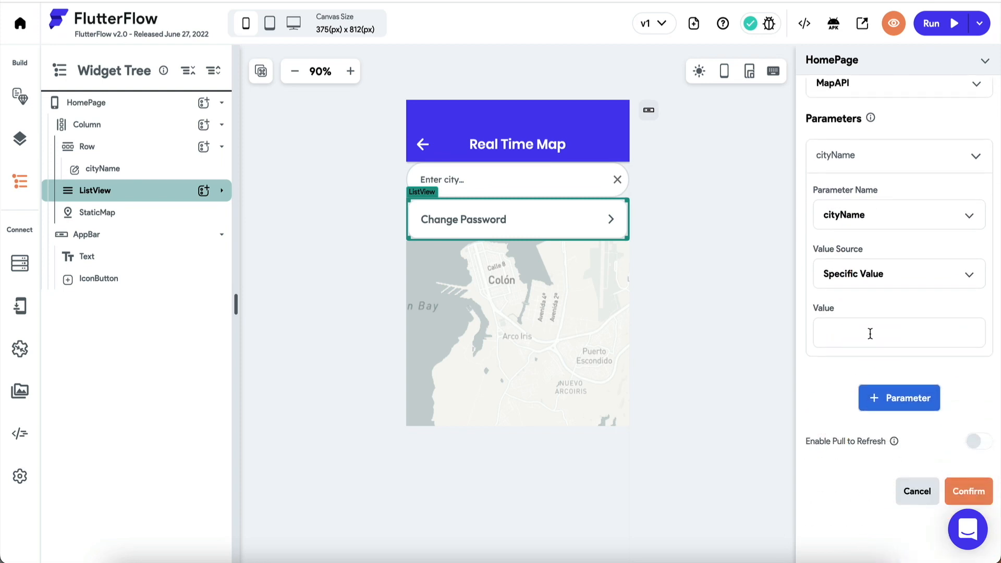
# - Take the cityName parameter's value from a variable, using the Widget State of the cityName field, and confirm the query
pyautogui.click(883, 284)
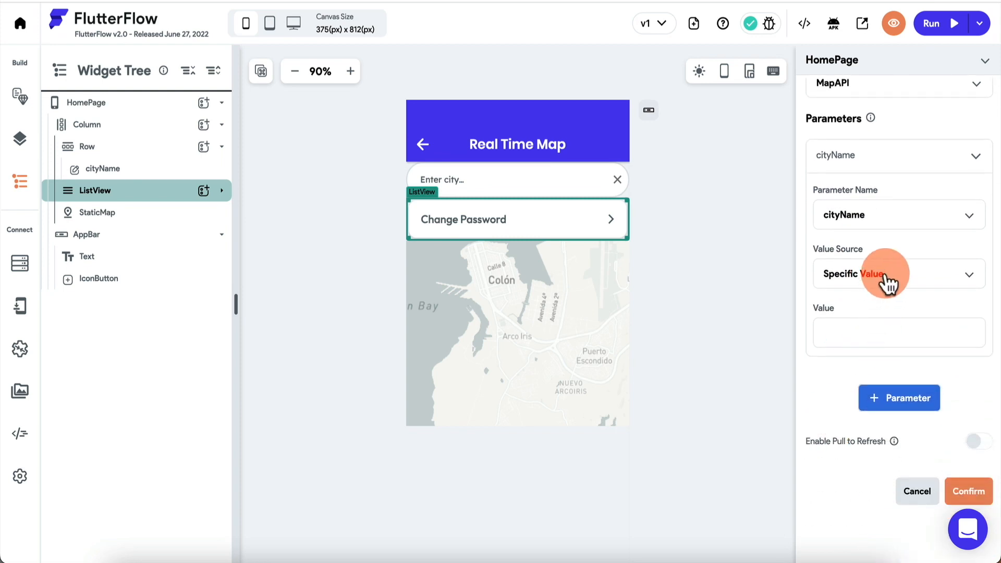
pyautogui.click(883, 275)
pyautogui.click(871, 306)
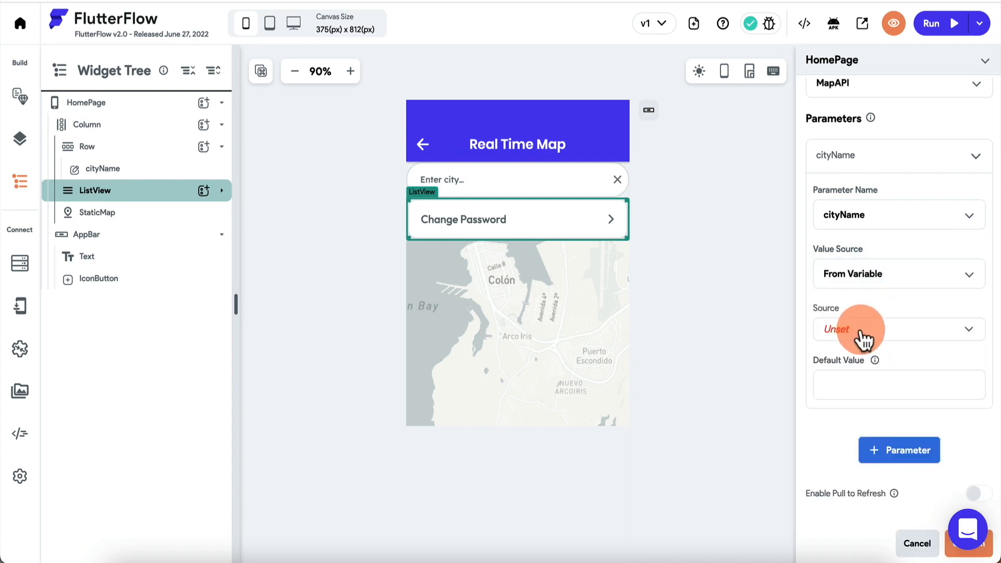
pyautogui.click(863, 339)
pyautogui.click(872, 309)
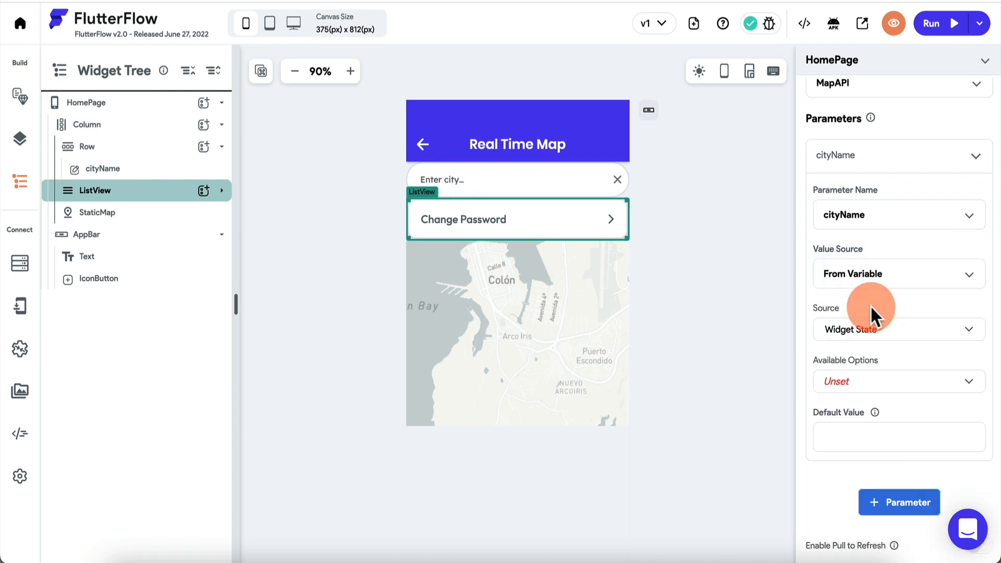
pyautogui.click(863, 391)
pyautogui.click(865, 386)
pyautogui.scroll(-4, 894, 480)
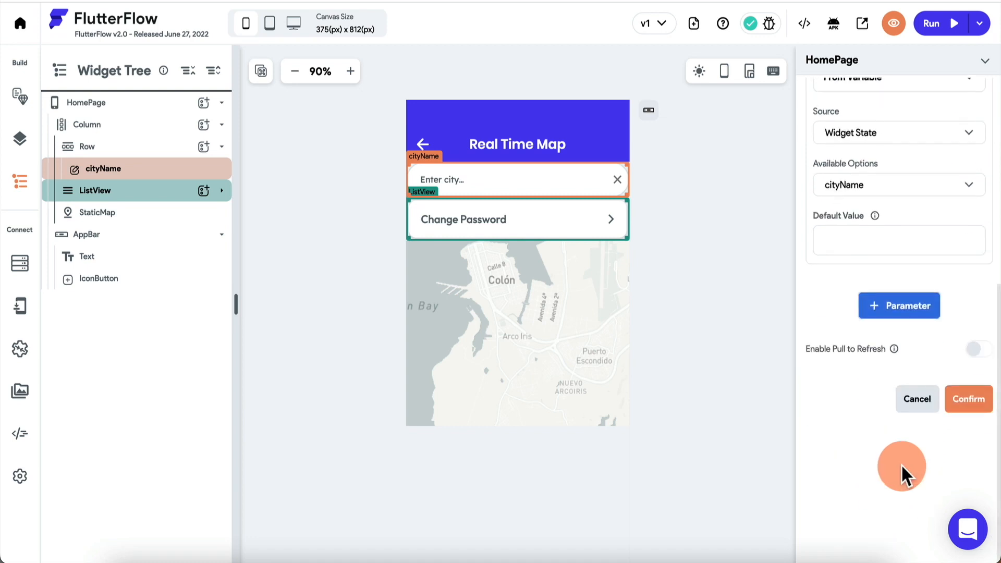
pyautogui.click(971, 401)
pyautogui.click(924, 208)
pyautogui.scroll(3, 924, 207)
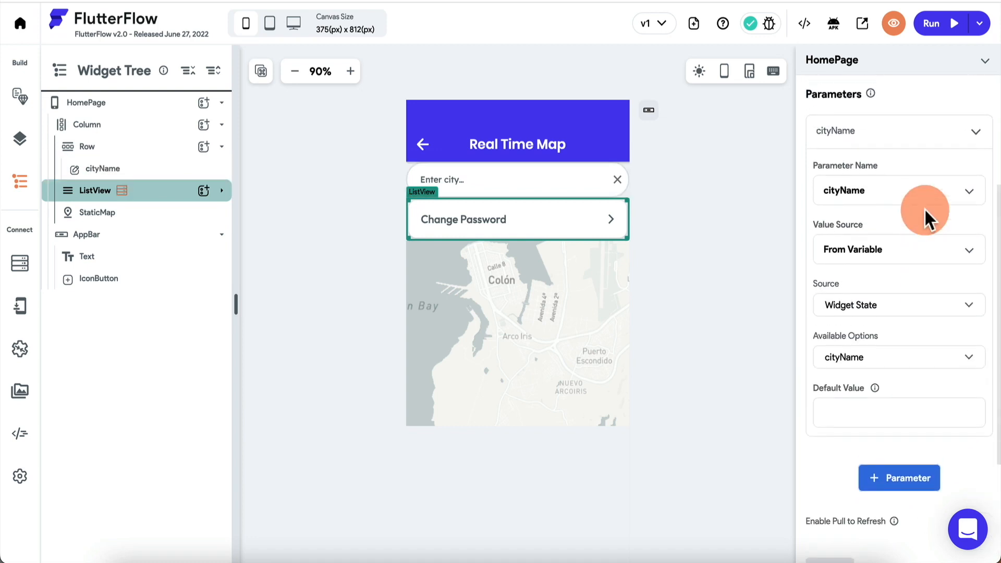
pyautogui.scroll(3, 925, 209)
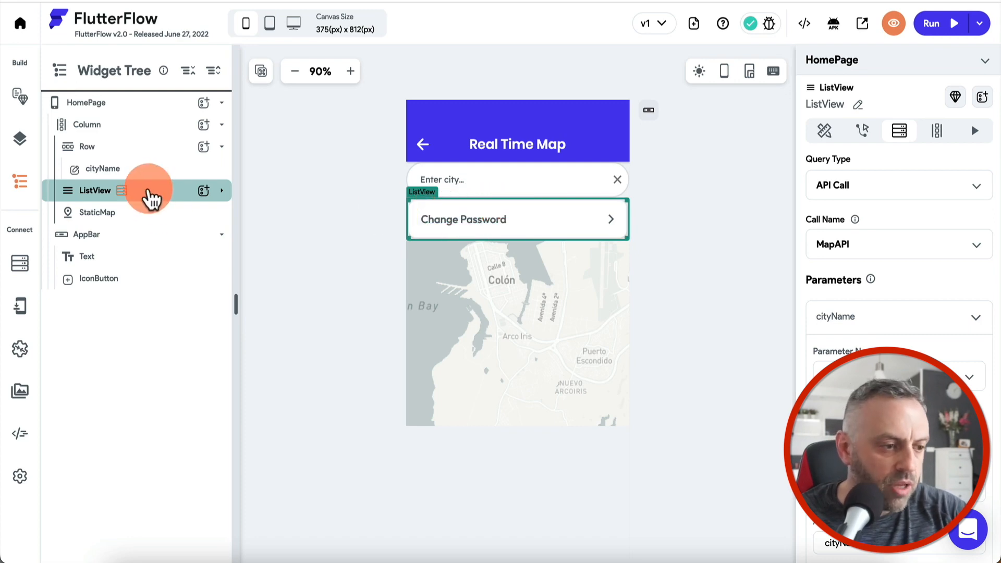
# - Expand the ListView in the widget tree, then switch to Paw and examine the features array in the Madrid geocoding response
pyautogui.click(222, 191)
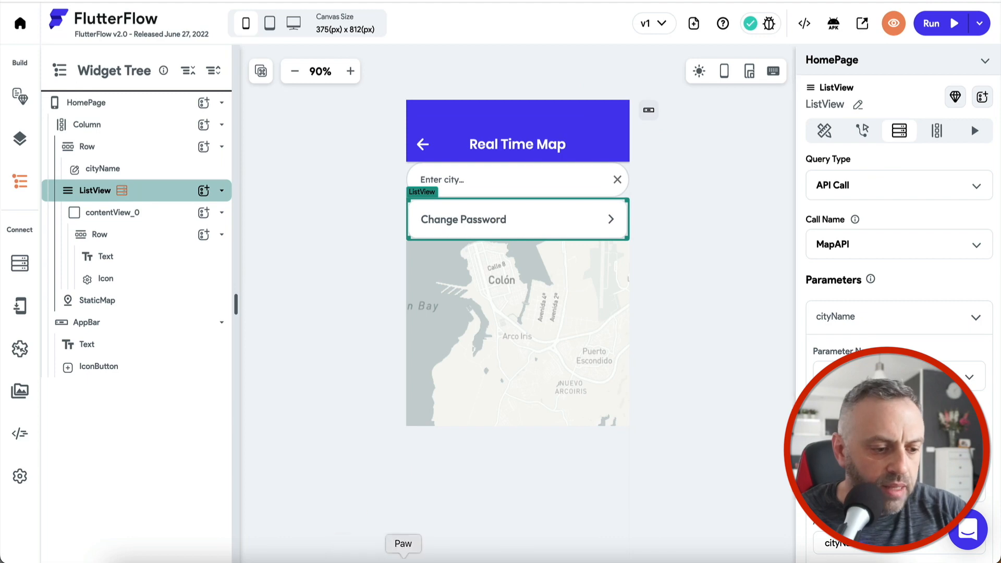
pyautogui.click(403, 559)
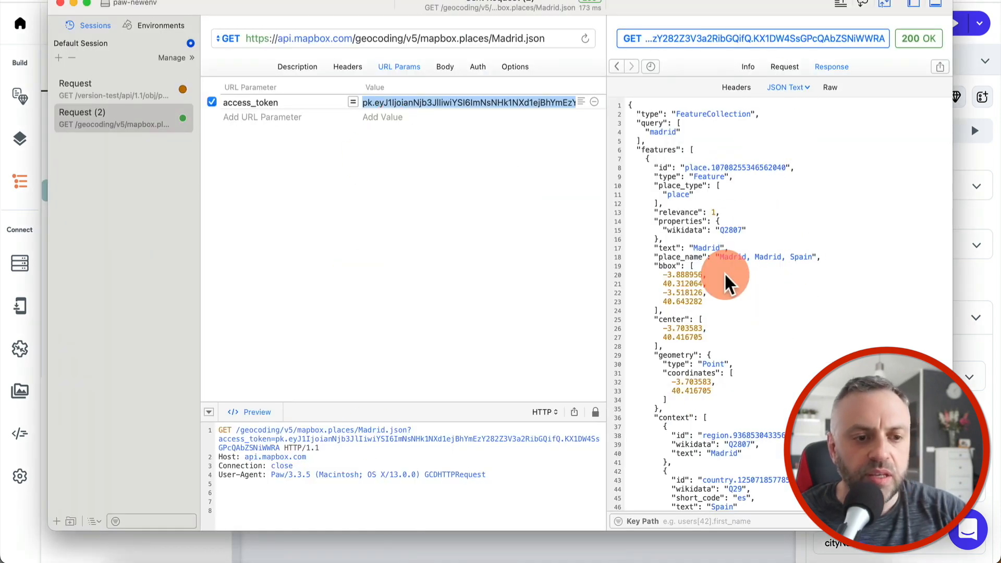
pyautogui.moveTo(637, 150); pyautogui.dragTo(691, 221)
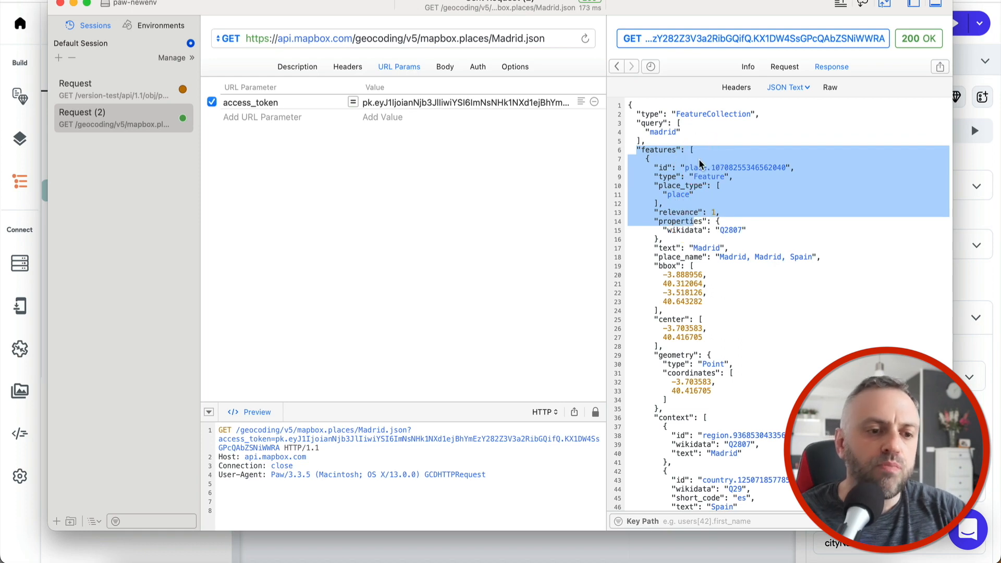
pyautogui.click(668, 161)
pyautogui.press('super+Tab')
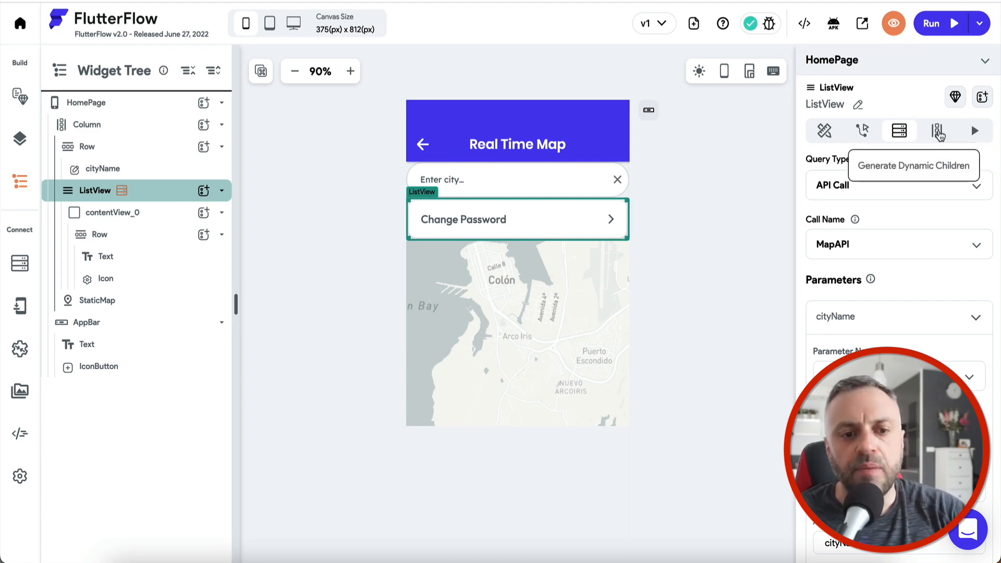
# - Set up dynamic children generation for the ListView with the variable name places
pyautogui.click(938, 132)
pyautogui.click(870, 195)
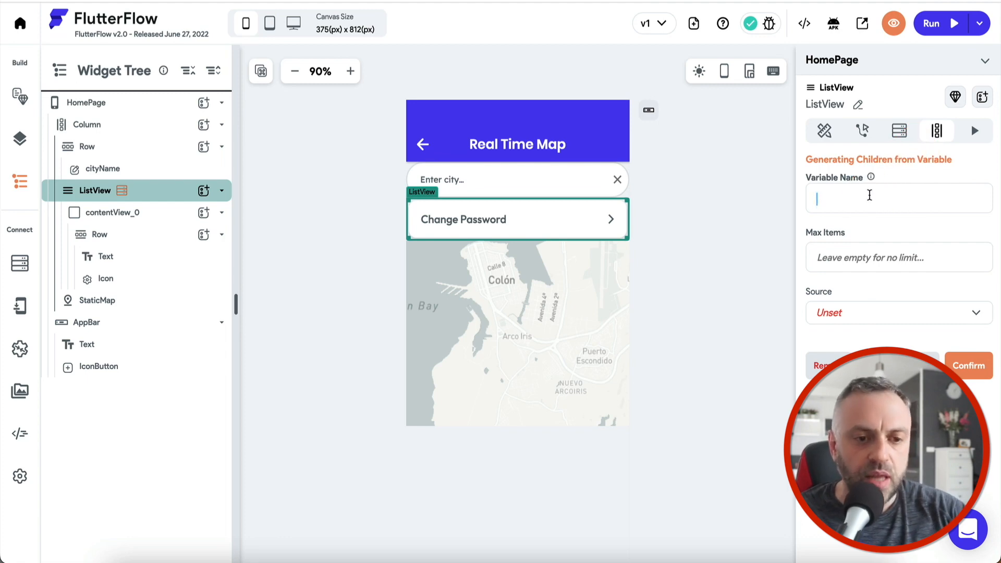
pyautogui.click(870, 193)
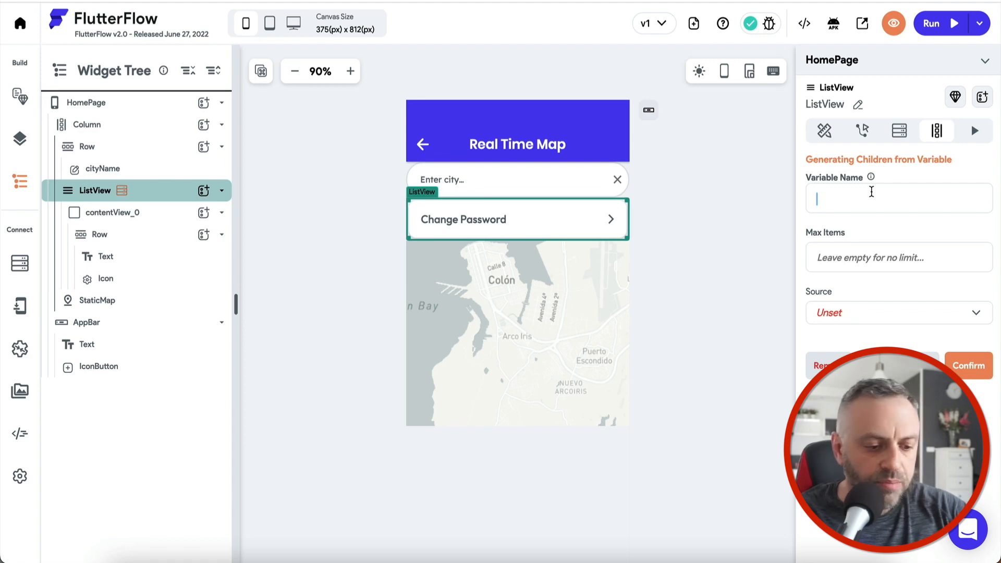
pyautogui.write('city')
pyautogui.hotkey('ctrl', 'a')
pyautogui.write('places')
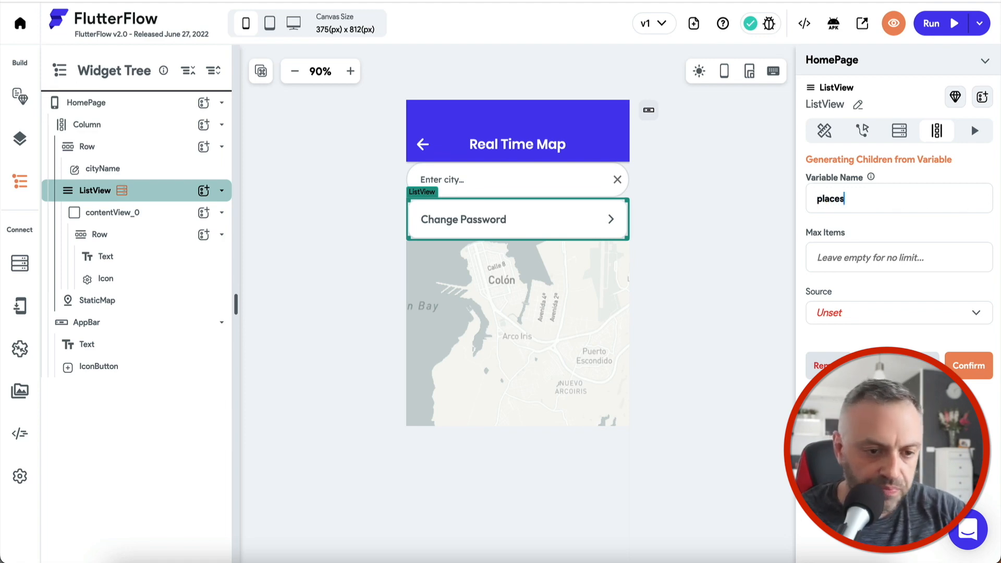
# - Use the ListView's MapAPI Response as the source of the places variable, with JSON Body as the response option
pyautogui.click(860, 314)
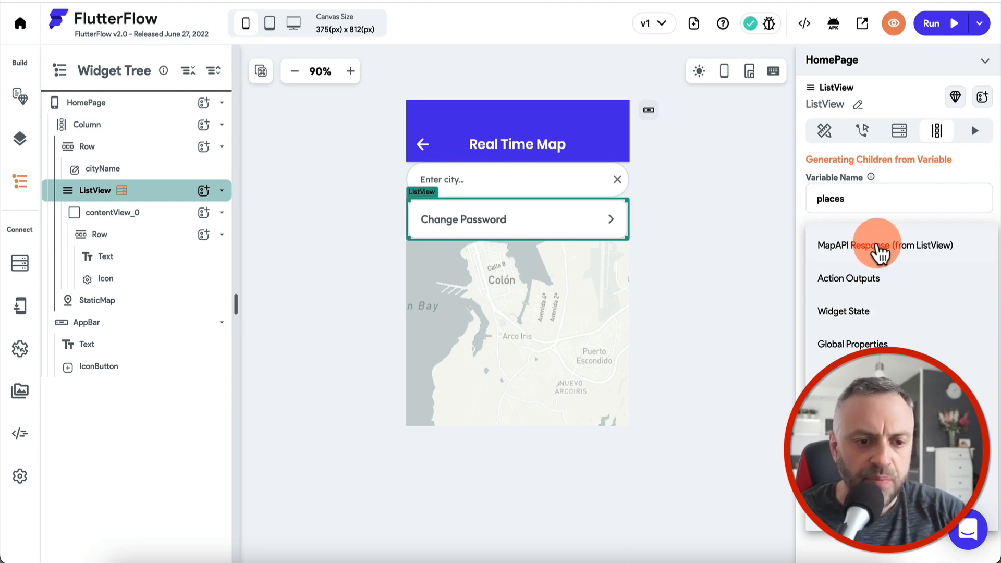
pyautogui.click(882, 253)
pyautogui.click(873, 368)
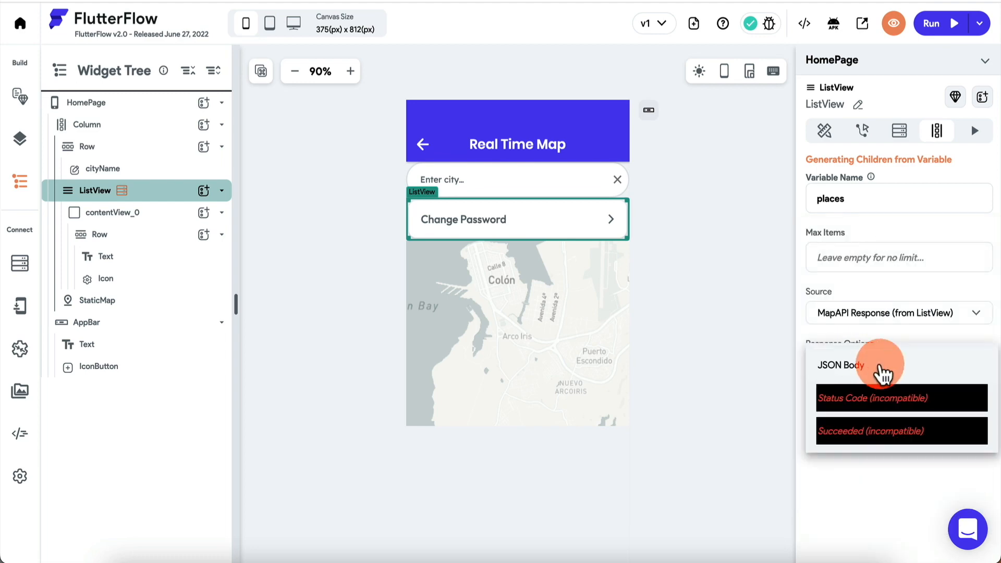
pyautogui.click(868, 365)
# - Select the JSON Path option for the places variable and set the custom path to $..place_name
pyautogui.click(886, 339)
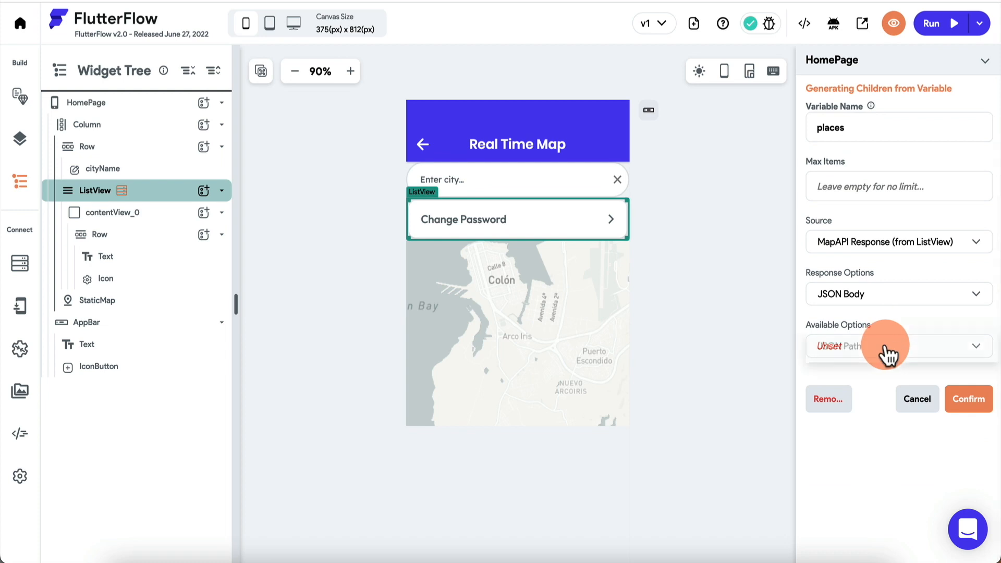
pyautogui.click(868, 348)
pyautogui.click(864, 443)
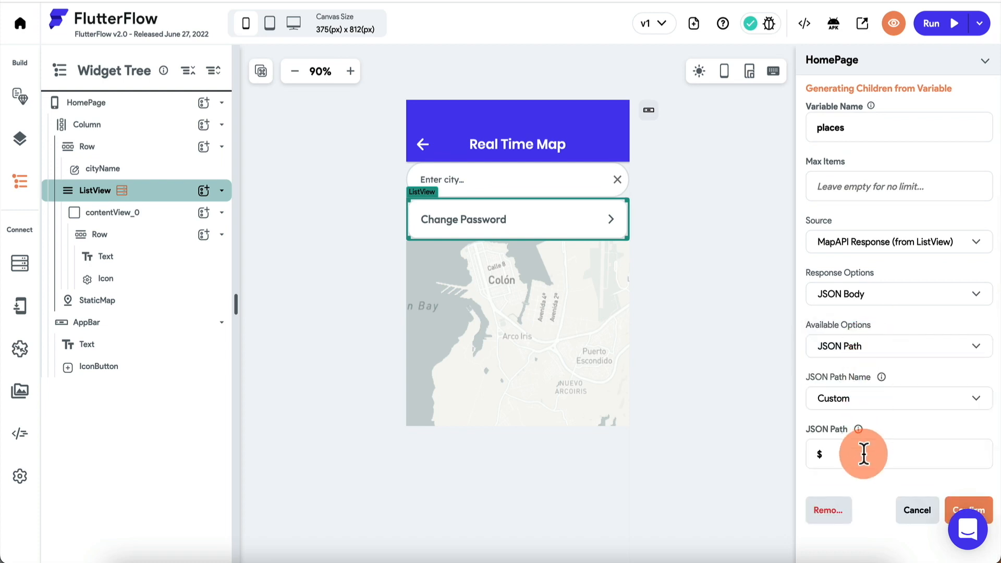
pyautogui.write('$.')
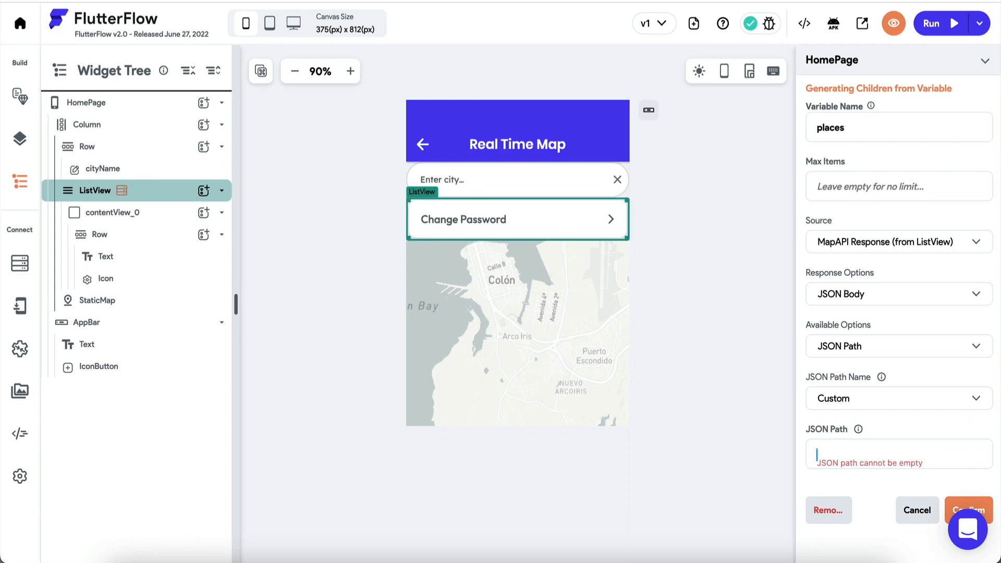
pyautogui.write('$..place_name')
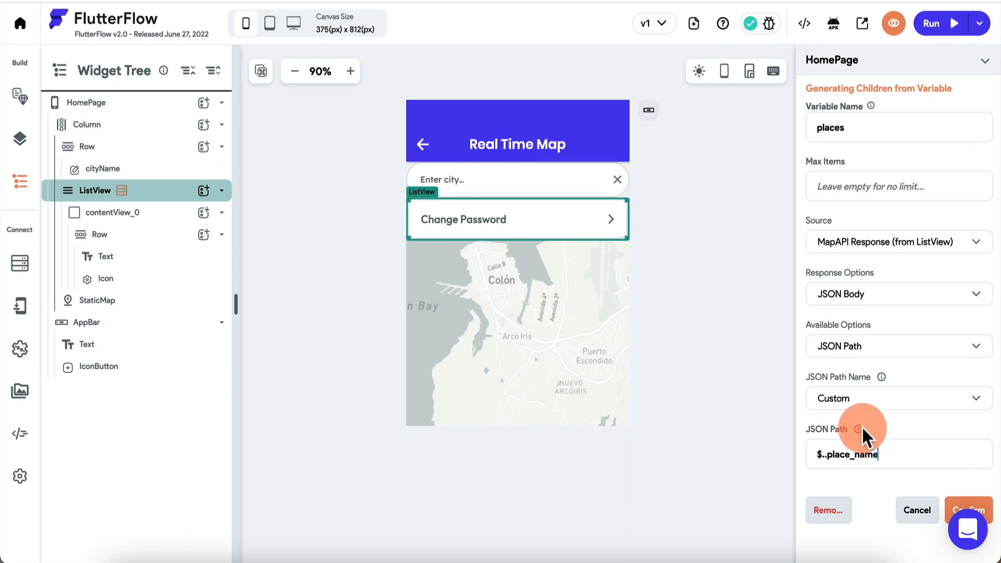
# - Switch to Paw and compare the place_name key and its value in the Madrid response with the JSON path
pyautogui.click(403, 559)
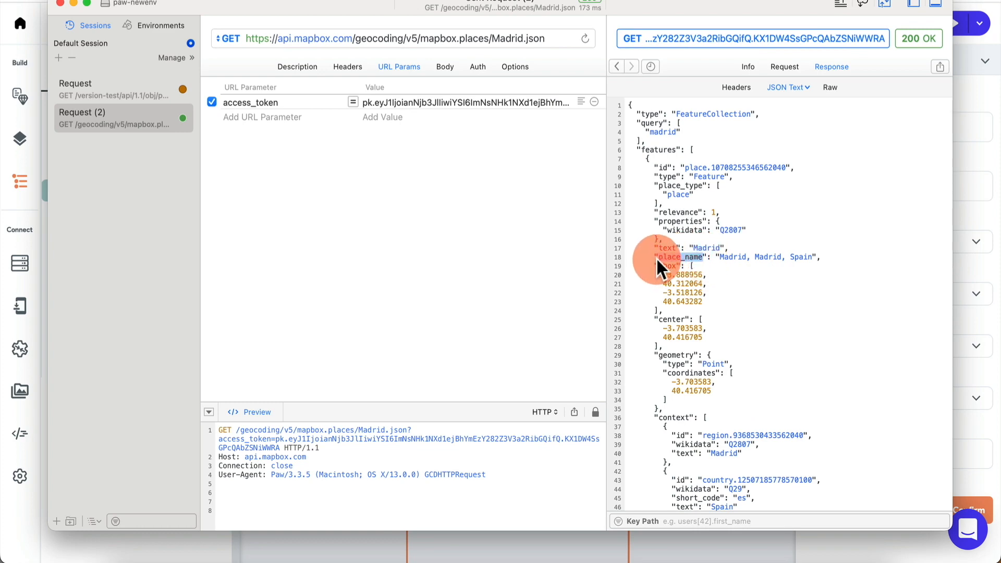
pyautogui.press('super+Tab')
pyautogui.click(875, 444)
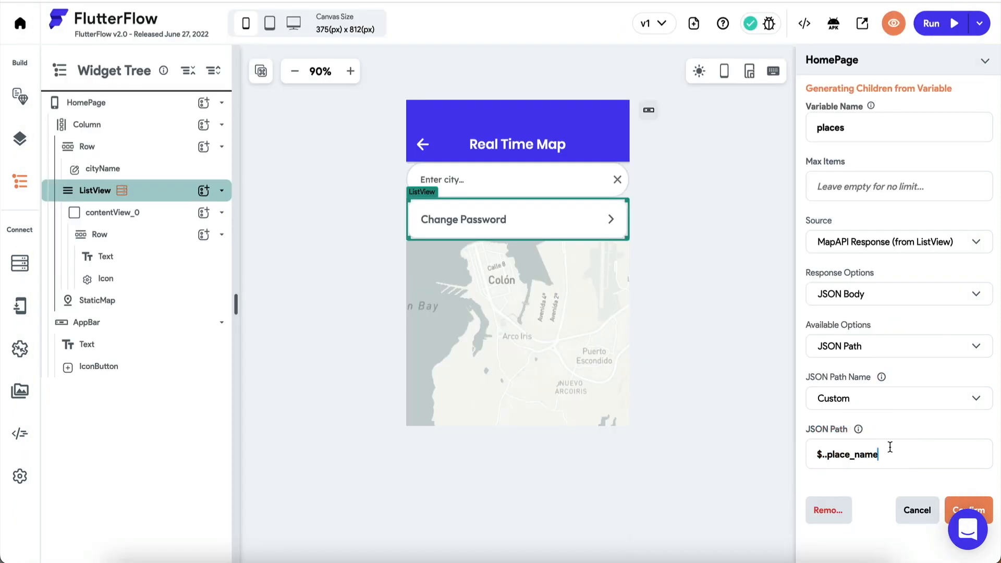
pyautogui.press('super+Tab')
pyautogui.moveTo(711, 256); pyautogui.dragTo(825, 256)
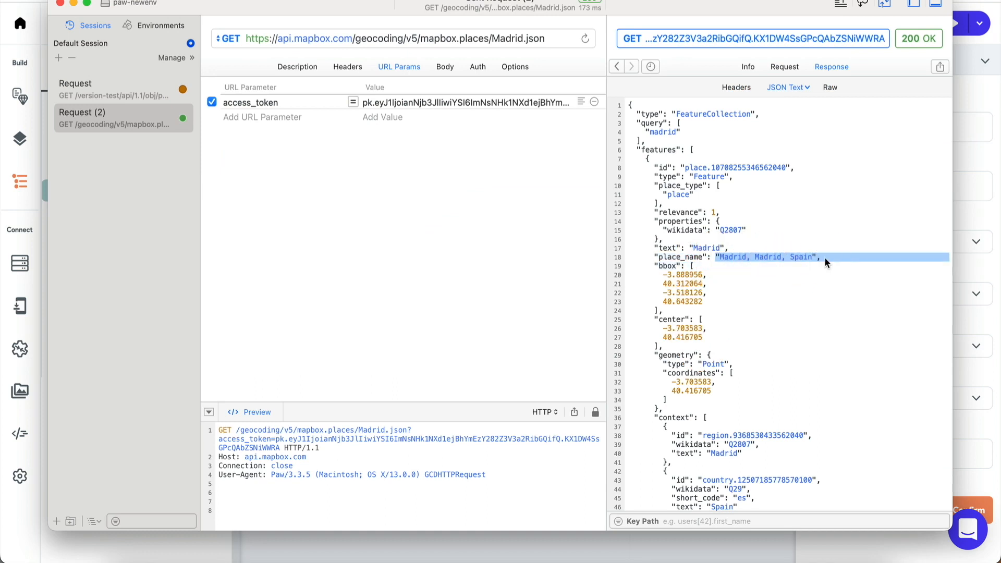
pyautogui.press('super+Tab')
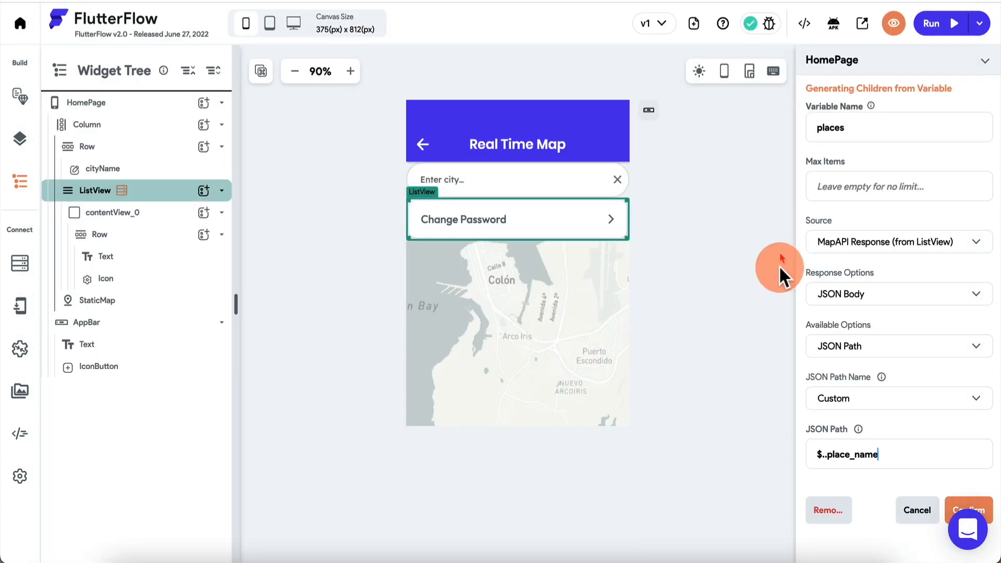
# - Confirm the places variable and accept that the ListView generates its children dynamically
pyautogui.scroll(2, 865, 417)
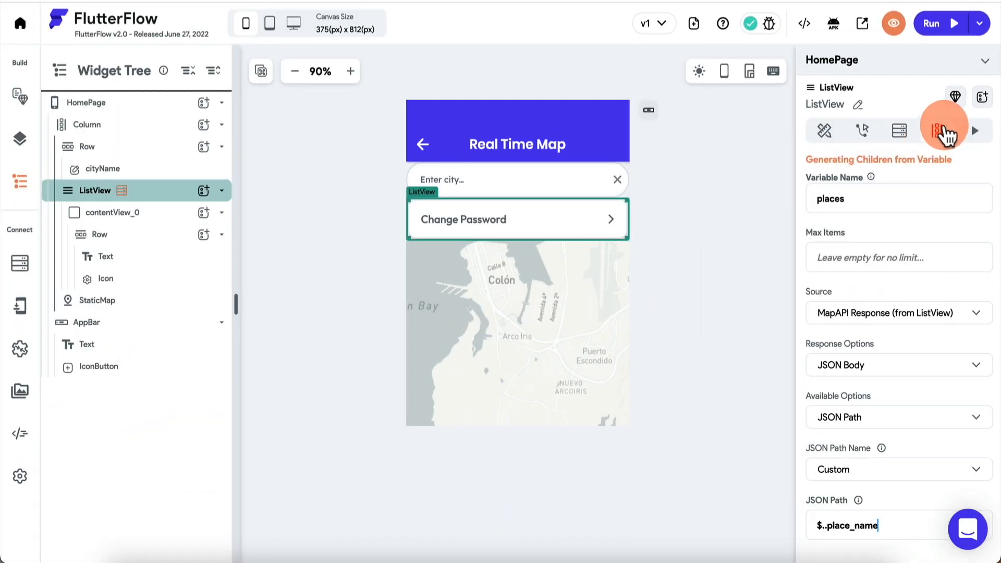
pyautogui.scroll(-3, 903, 324)
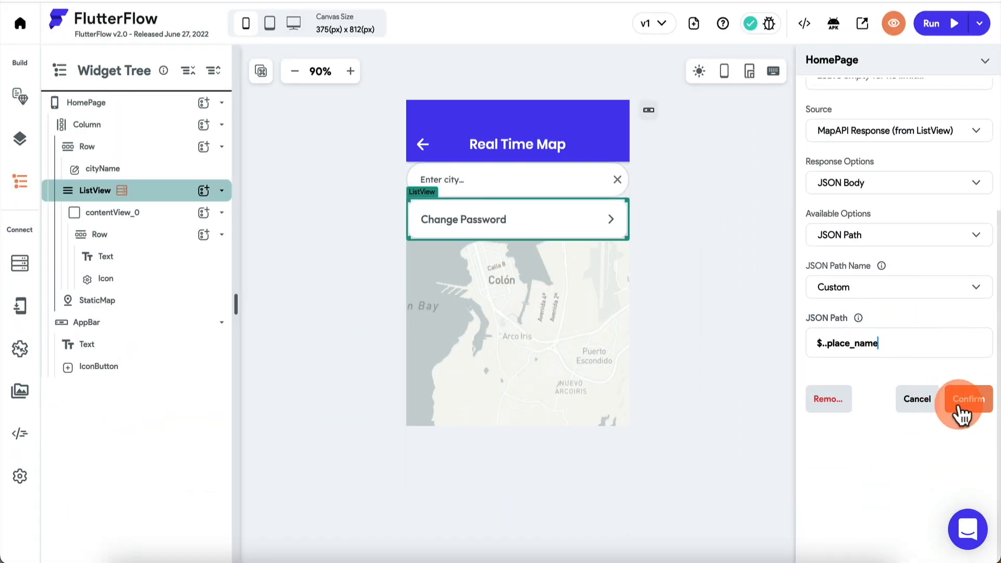
pyautogui.click(961, 412)
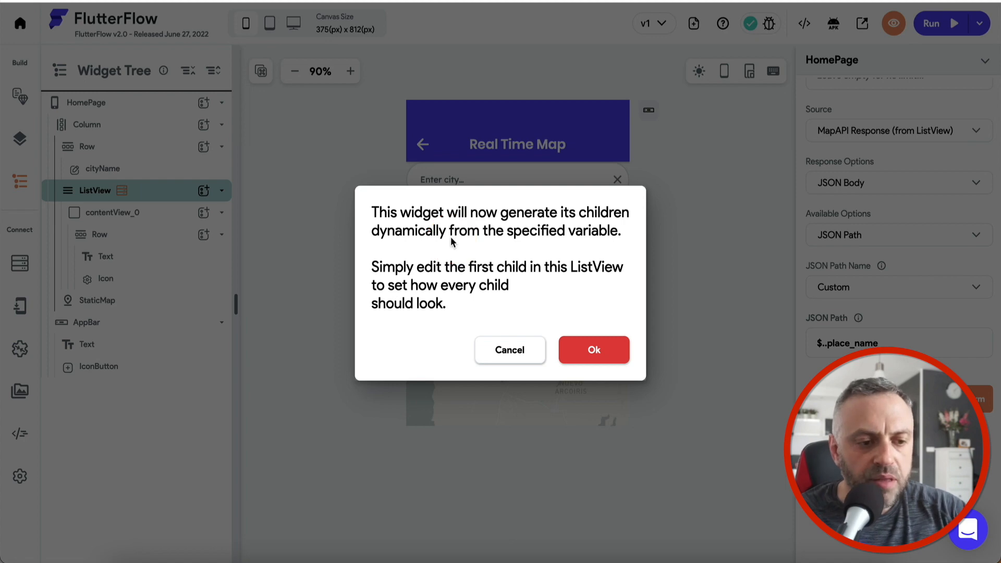
pyautogui.click(617, 357)
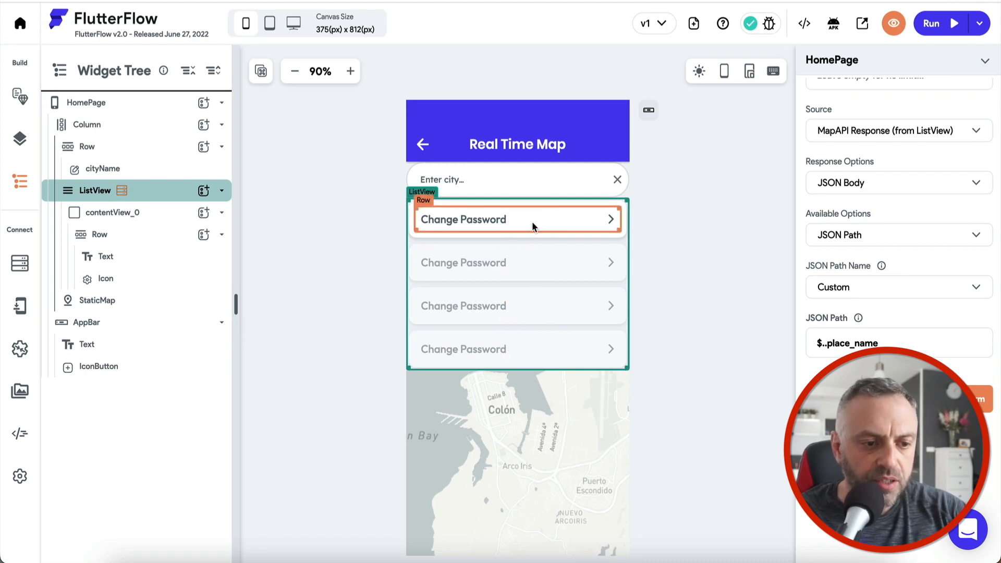
pyautogui.click(507, 248)
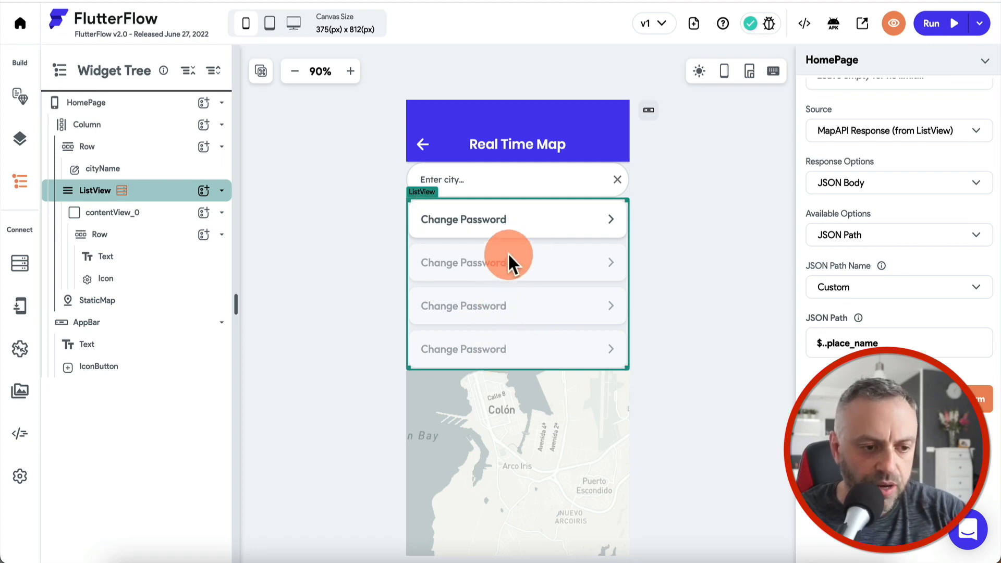
pyautogui.click(426, 203)
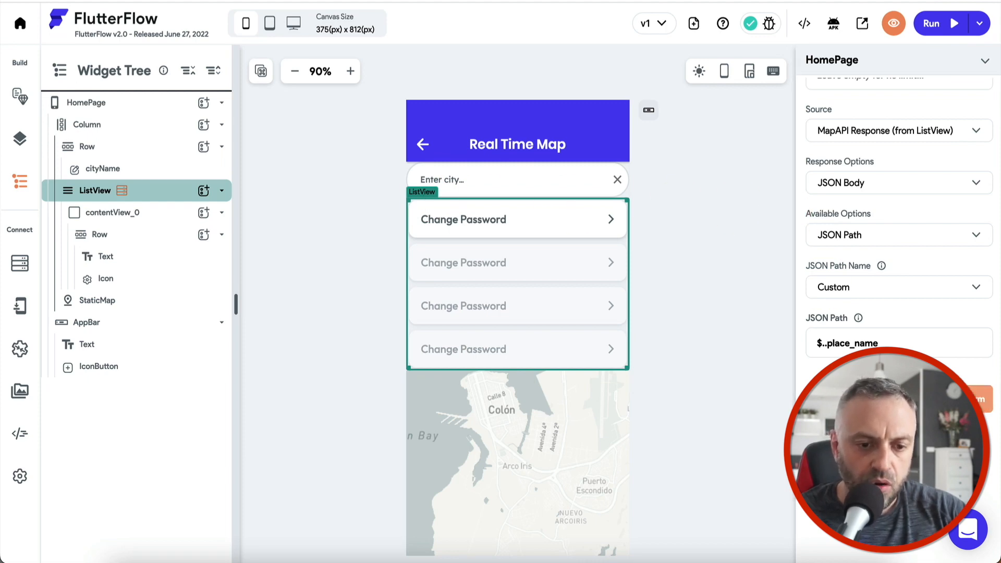
pyautogui.scroll(3, 911, 254)
pyautogui.scroll(-3, 911, 255)
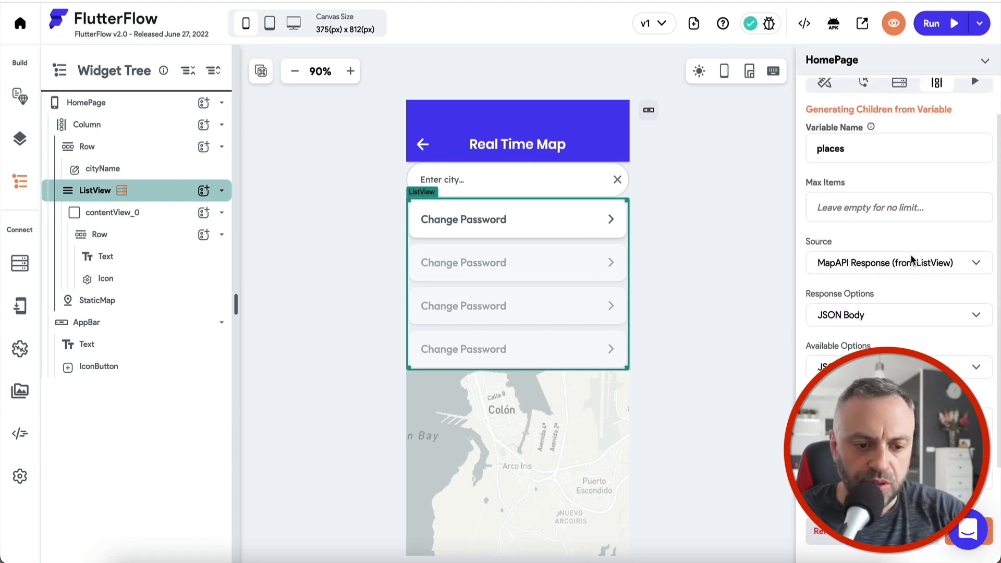
# - Set the text of the first list row's Text widget from a variable, using places item (Json) with the JSON Path option
pyautogui.click(456, 215)
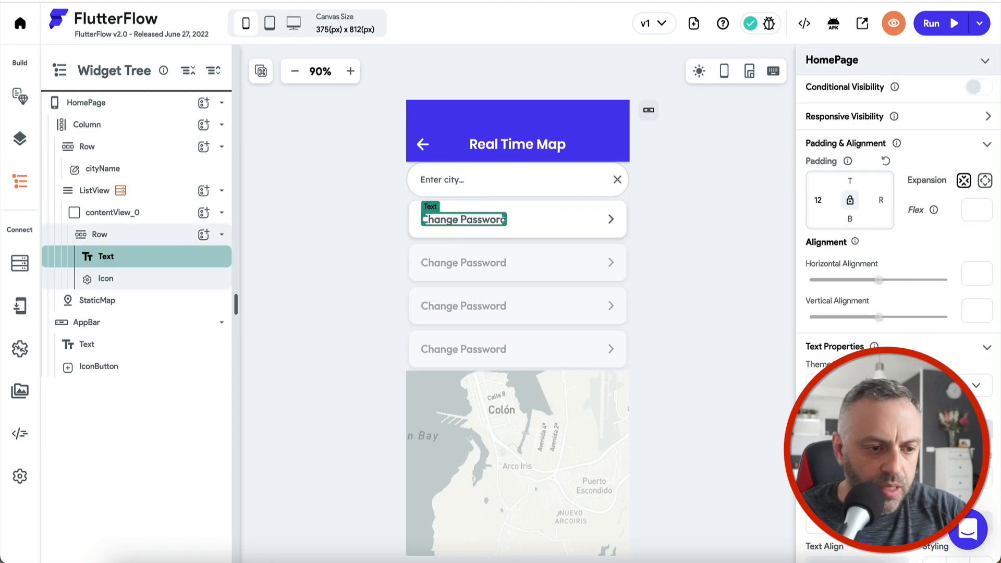
pyautogui.scroll(2, 843, 125)
pyautogui.click(845, 131)
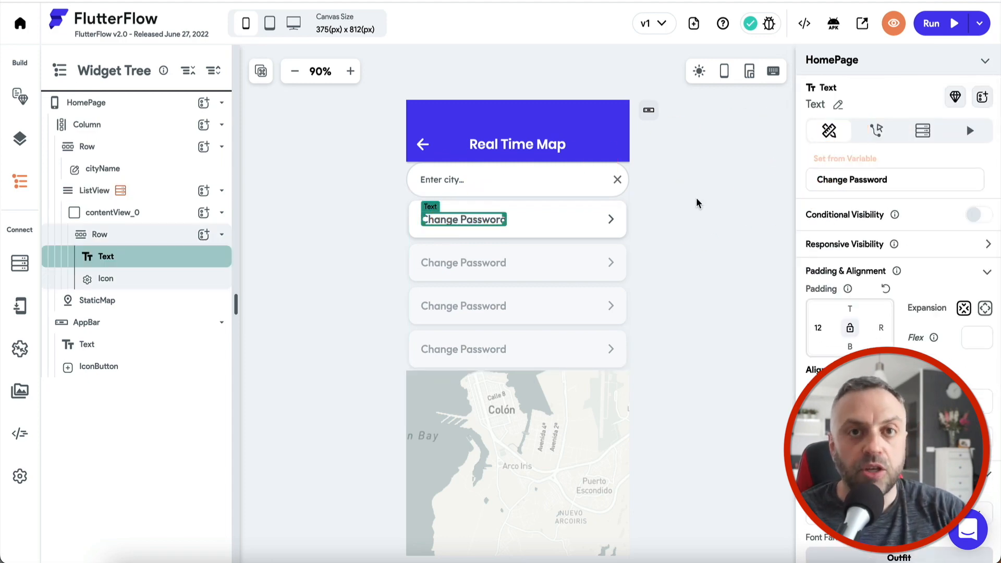
pyautogui.click(846, 156)
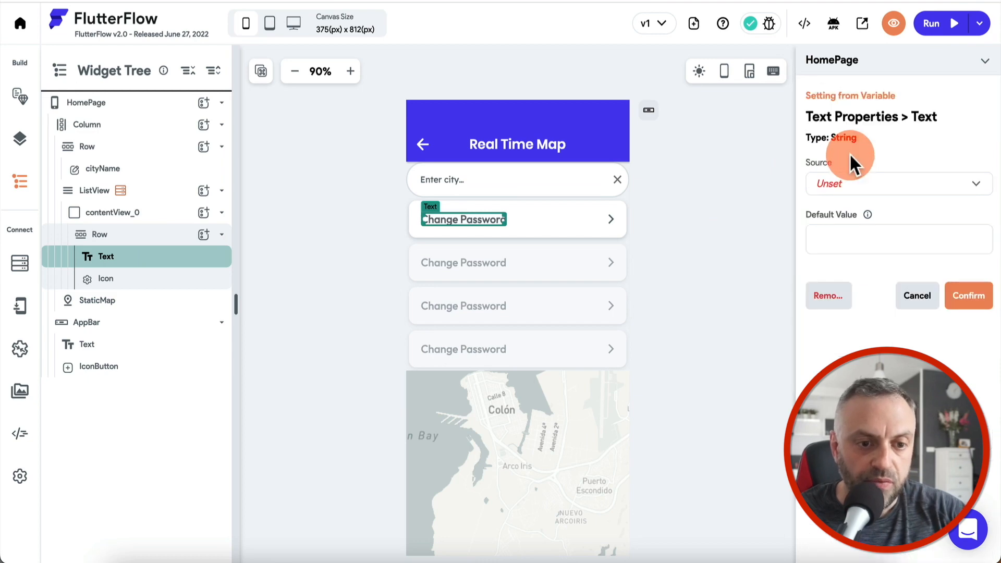
pyautogui.click(849, 188)
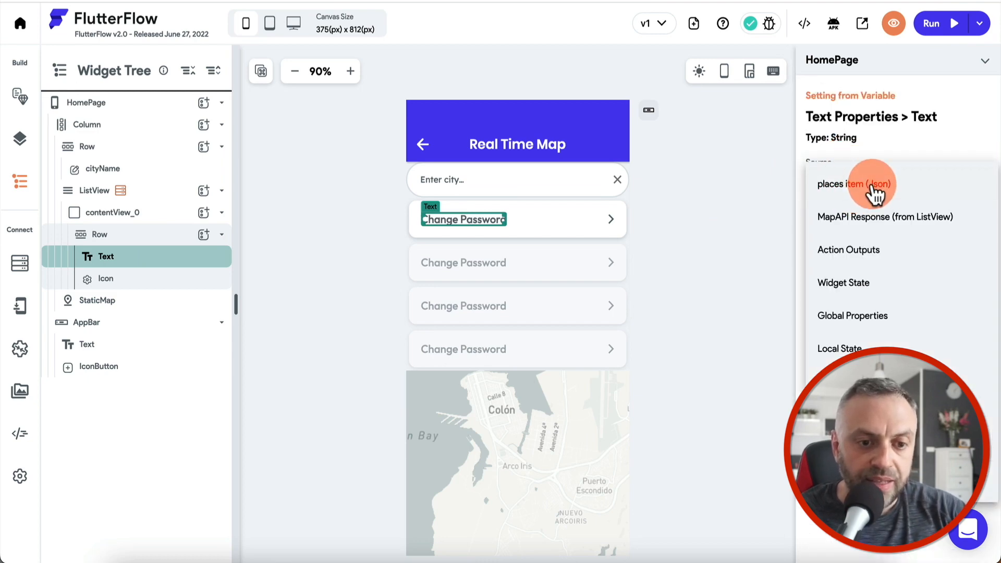
pyautogui.click(855, 183)
pyautogui.click(850, 245)
pyautogui.click(871, 237)
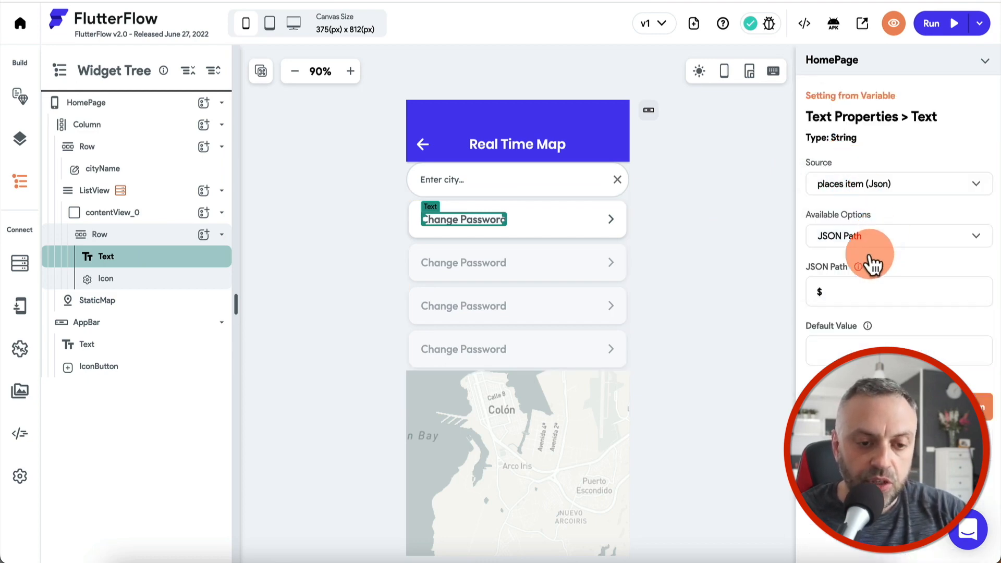
# - Keep $ as the JSON path of the row's text and confirm the variable
pyautogui.click(882, 294)
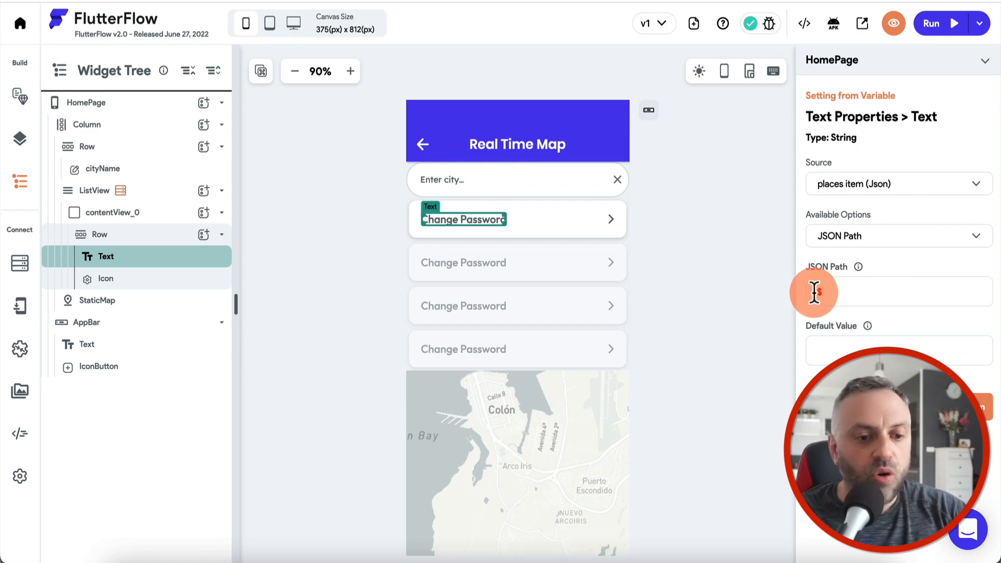
pyautogui.moveTo(811, 290); pyautogui.dragTo(829, 286)
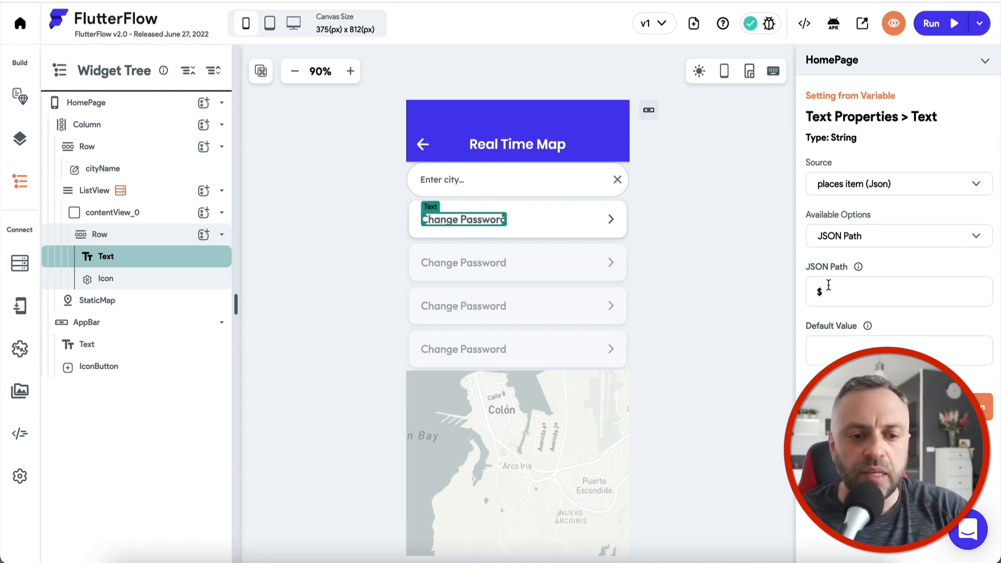
pyautogui.click(831, 295)
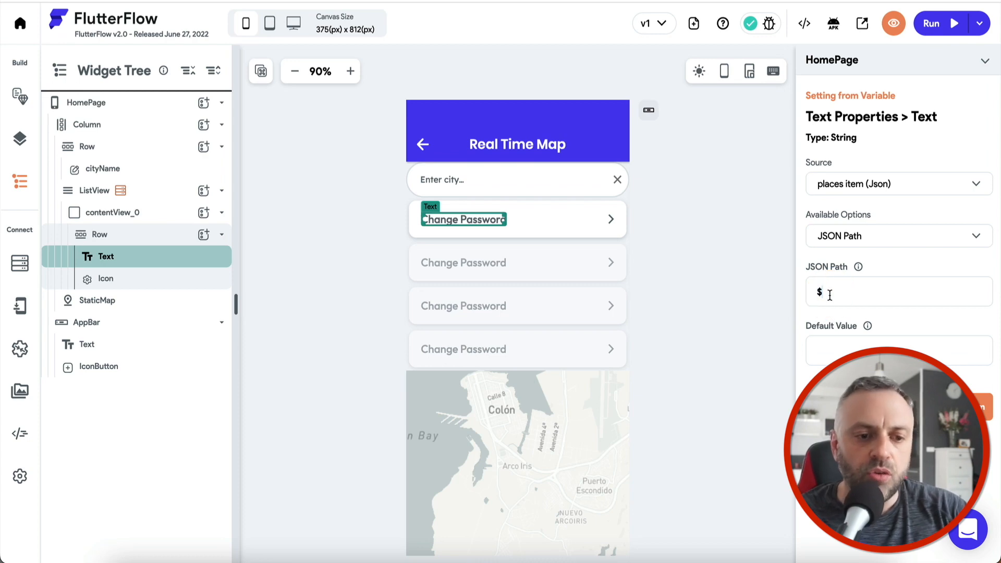
pyautogui.click(968, 405)
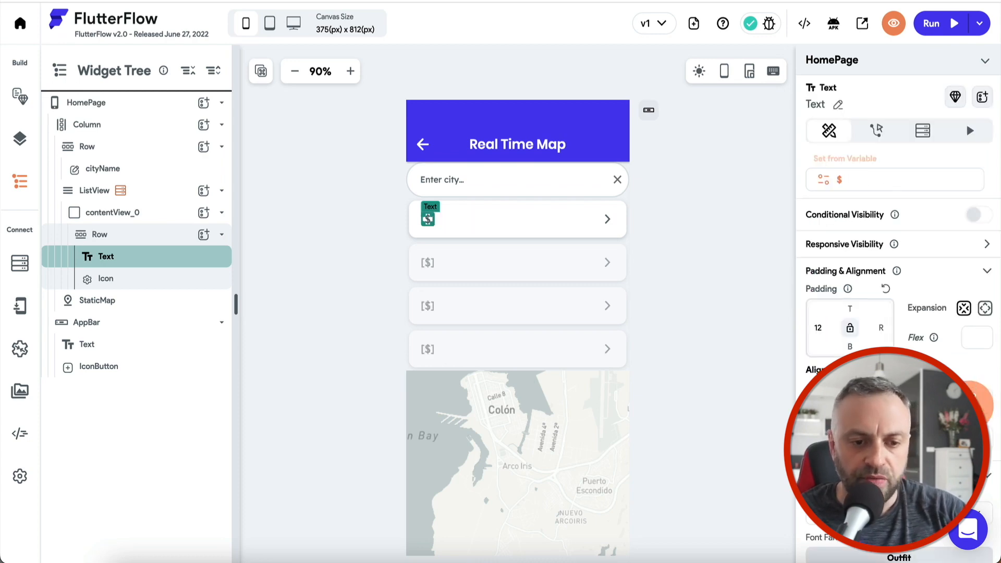
# - Run the app in the browser to test the Real Time Map page
pyautogui.click(715, 227)
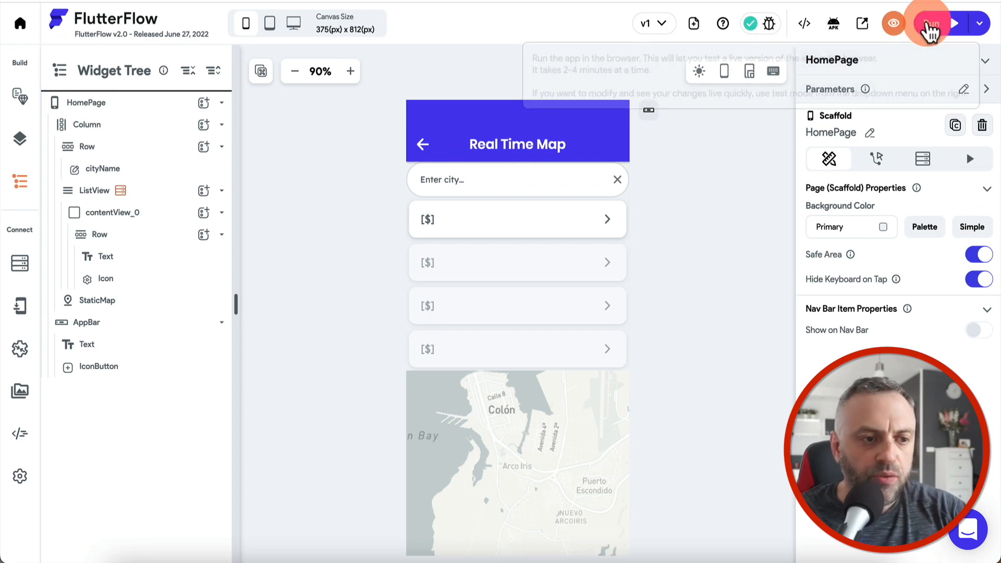
pyautogui.click(928, 23)
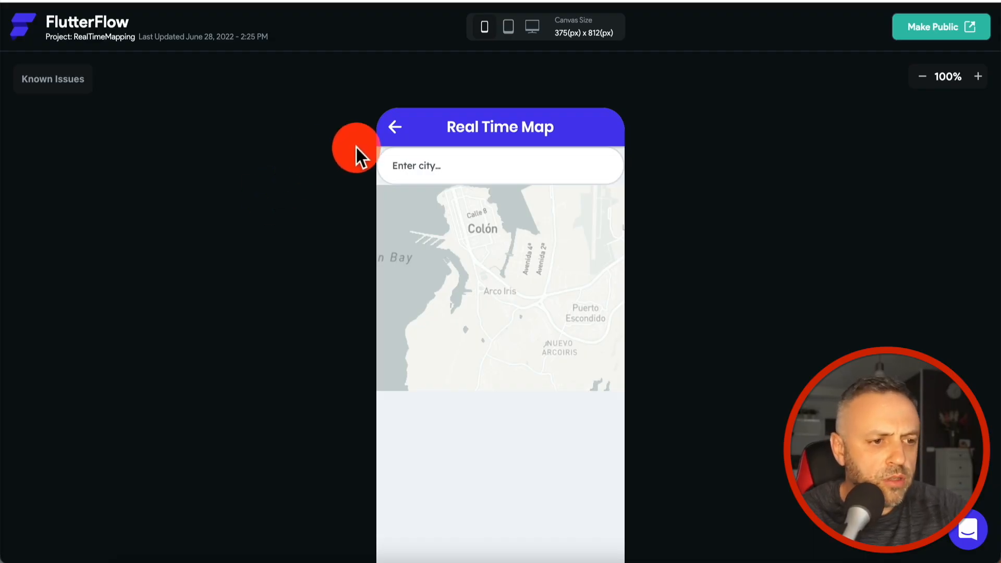
# - Test the running page's city search with Paris and Madrid
pyautogui.click(432, 162)
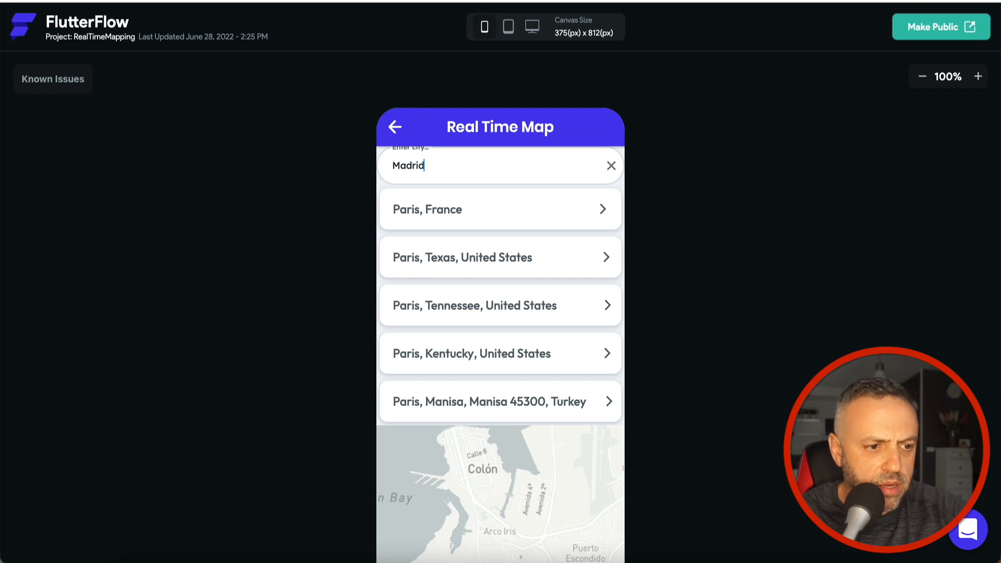
pyautogui.doubleClick(493, 168)
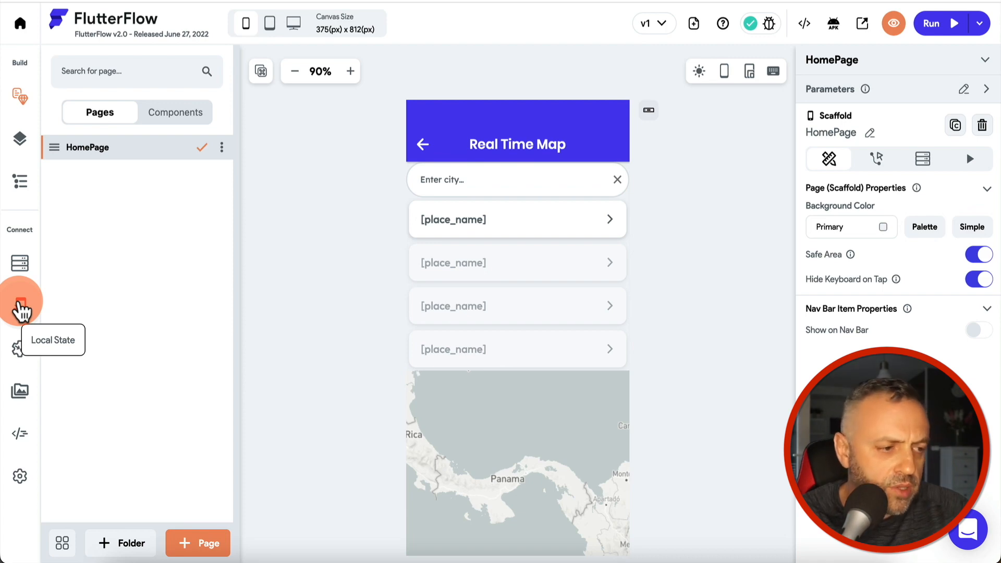
# - Add a local state variable named Location of type Lat Lng and set its default value to Paris
pyautogui.click(19, 305)
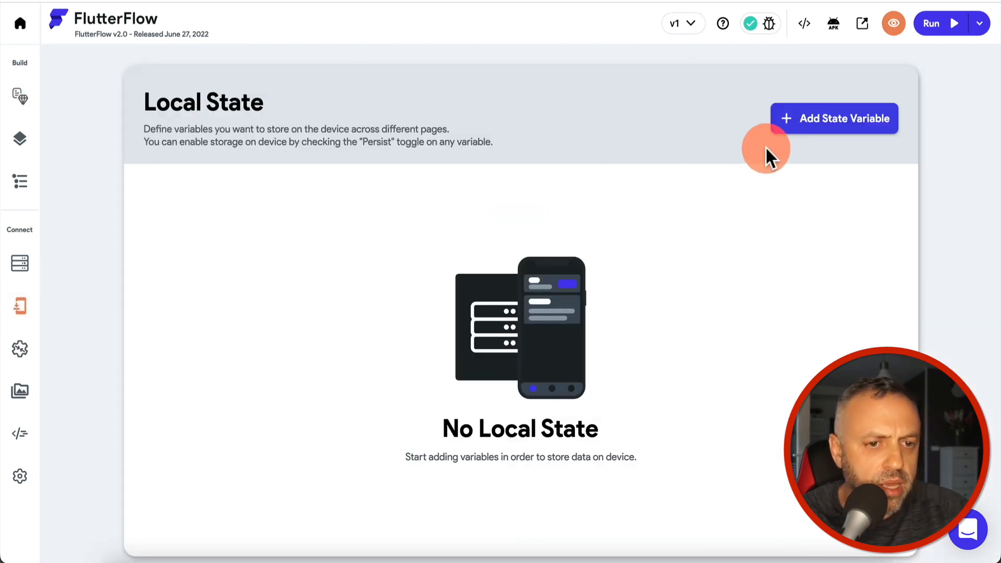
pyautogui.click(833, 124)
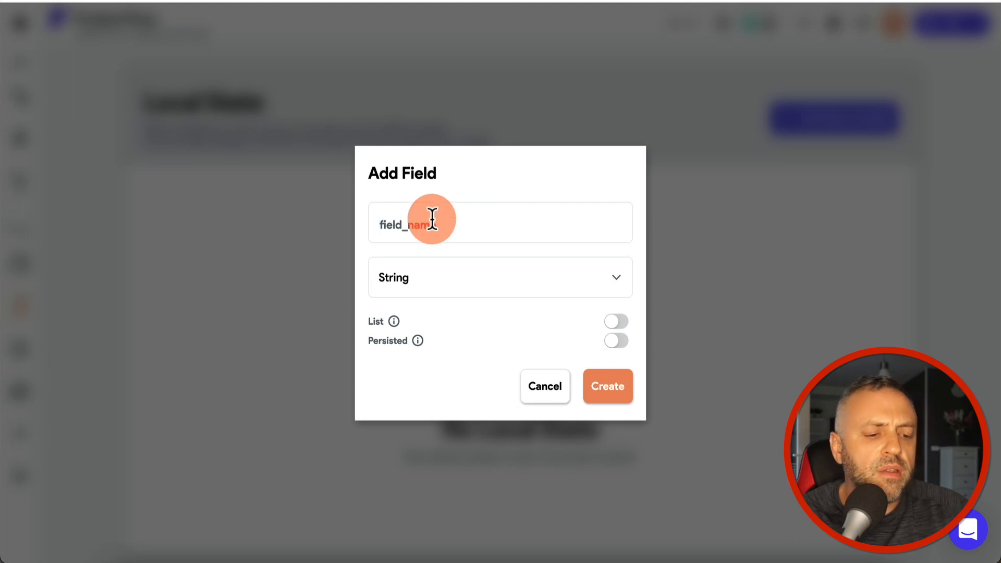
pyautogui.write('Location')
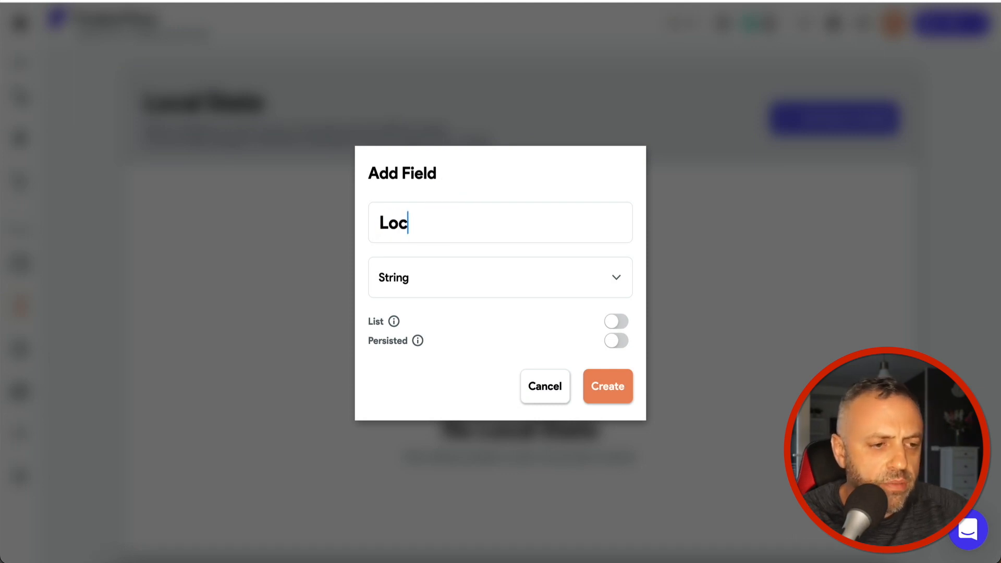
pyautogui.click(499, 280)
pyautogui.click(416, 507)
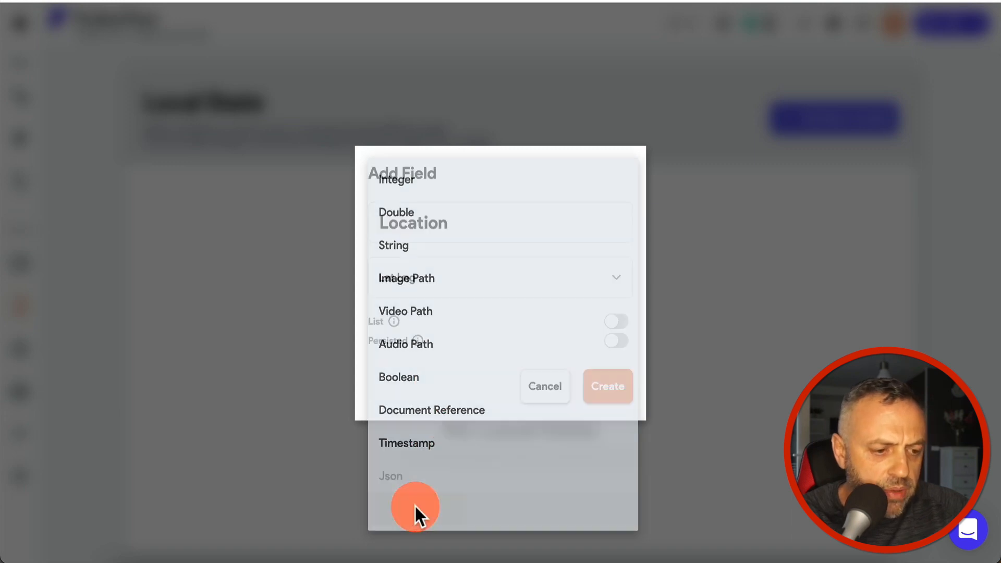
pyautogui.click(621, 397)
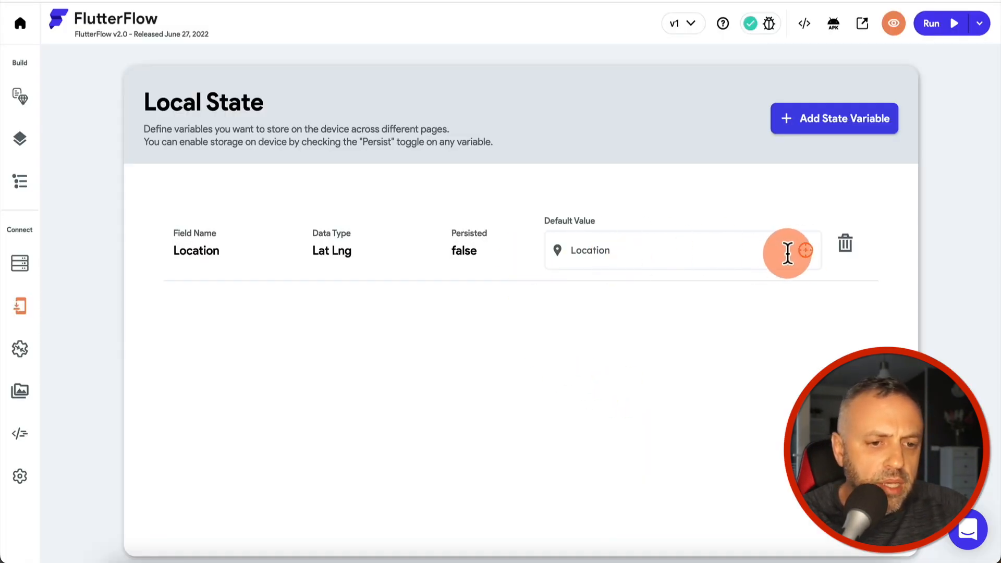
pyautogui.click(805, 250)
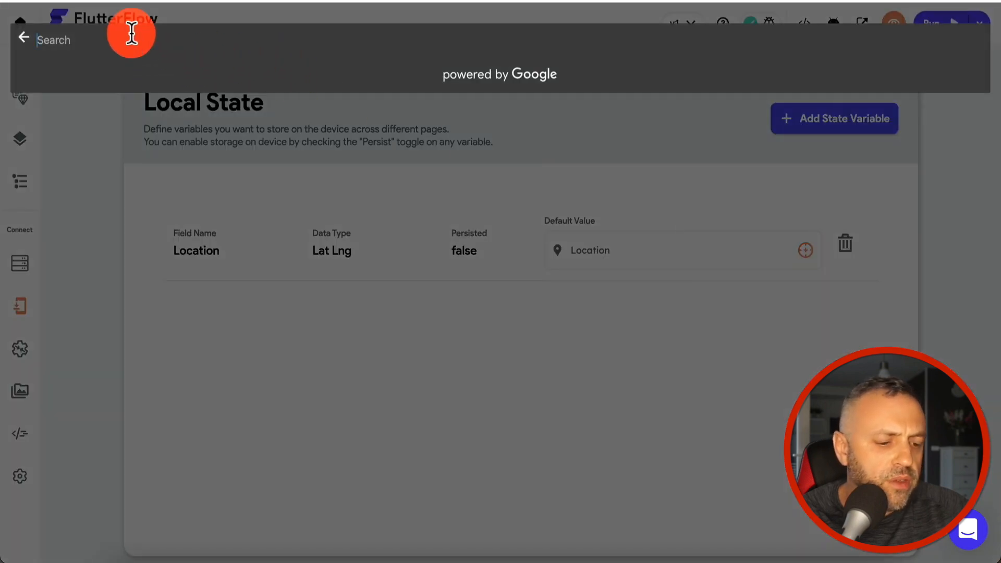
pyautogui.write('paris')
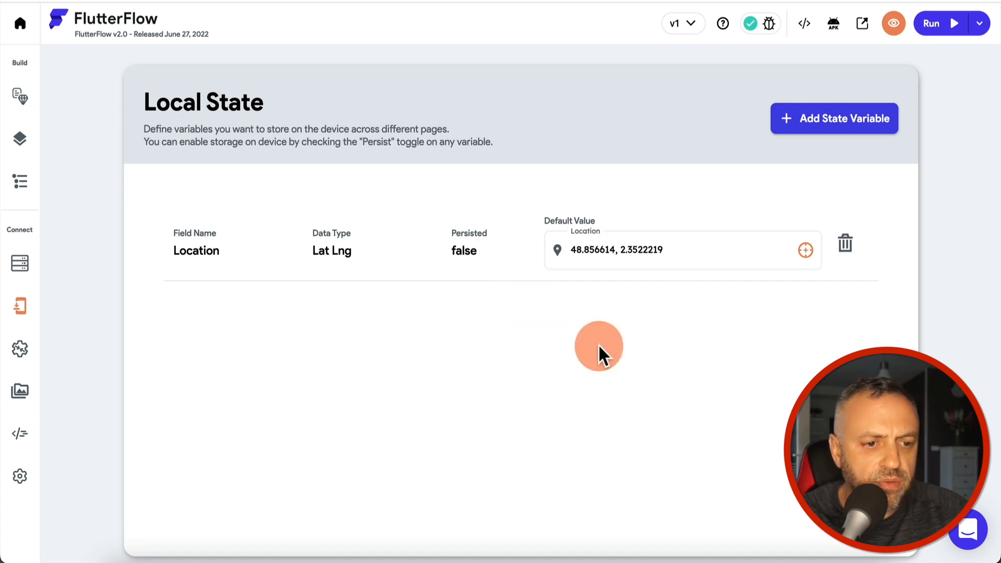
# - Set the StaticMap's location on HomePage from the Local State variable Location and confirm it
pyautogui.click(22, 96)
pyautogui.click(317, 189)
pyautogui.click(422, 477)
pyautogui.click(505, 443)
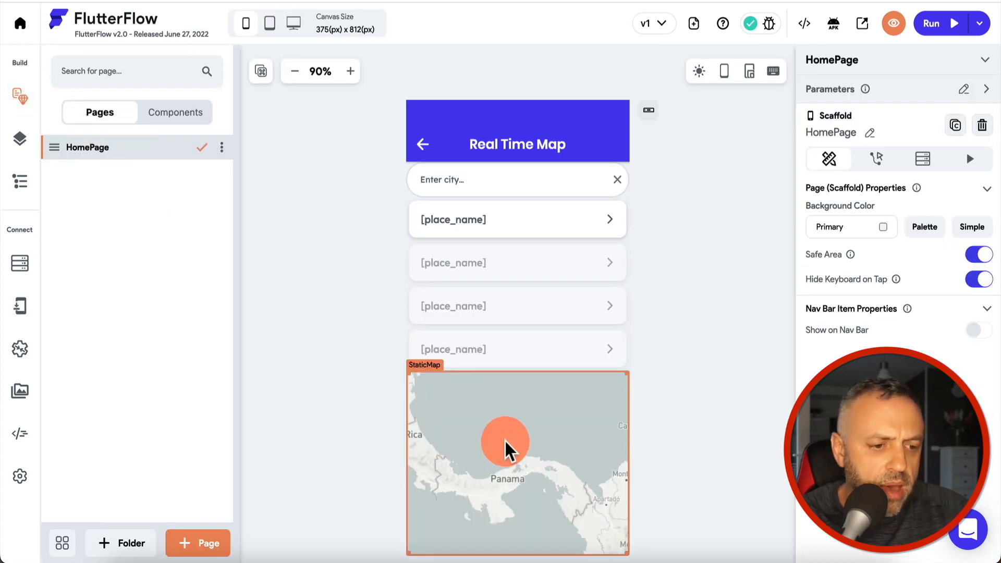
pyautogui.scroll(-4, 876, 333)
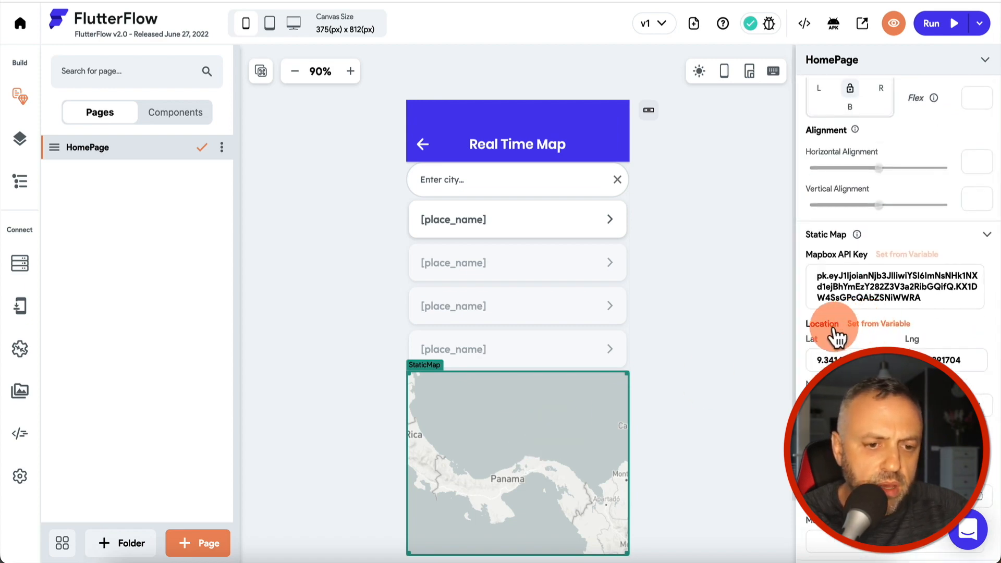
pyautogui.click(867, 324)
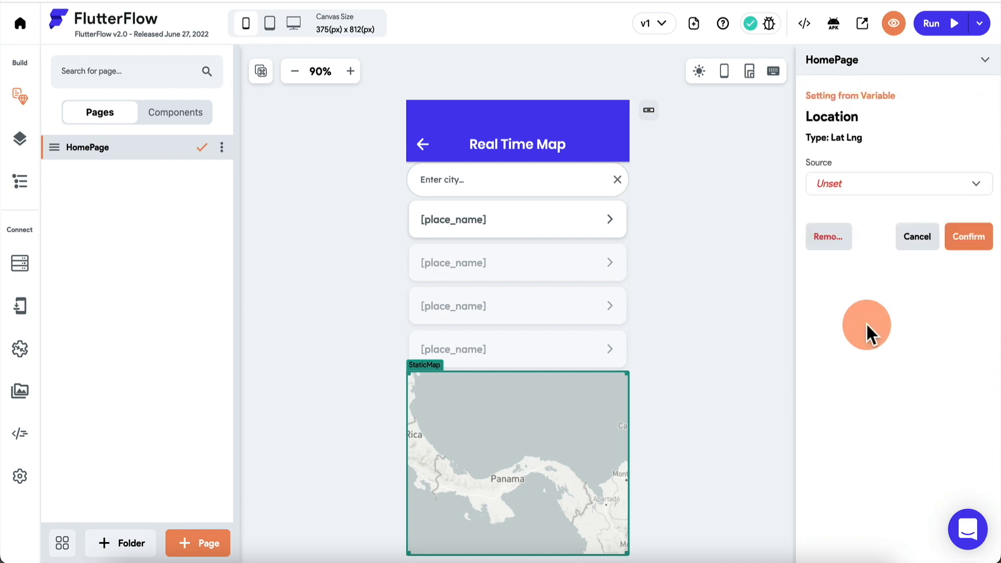
pyautogui.click(868, 189)
pyautogui.click(864, 286)
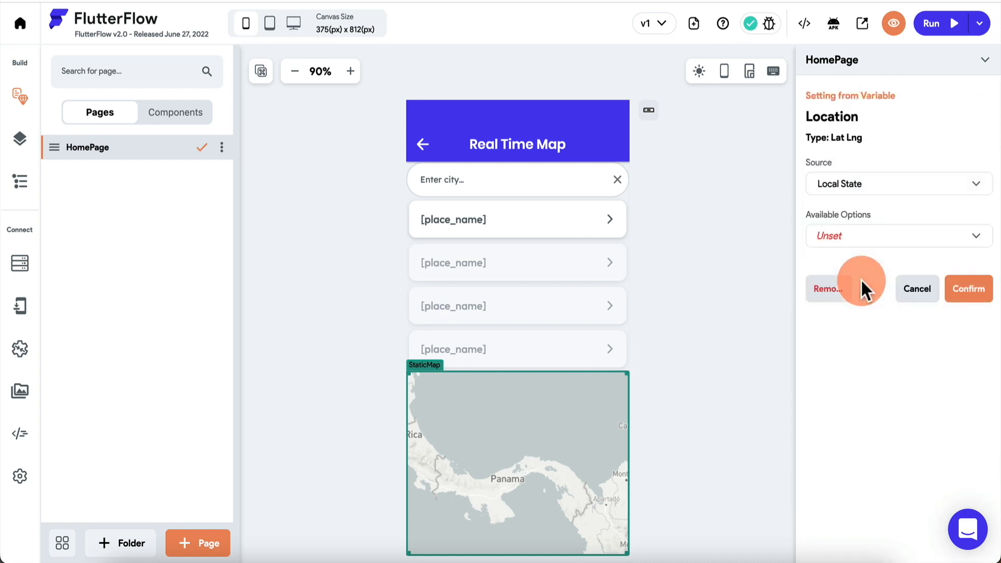
pyautogui.click(892, 242)
pyautogui.click(886, 240)
pyautogui.click(968, 292)
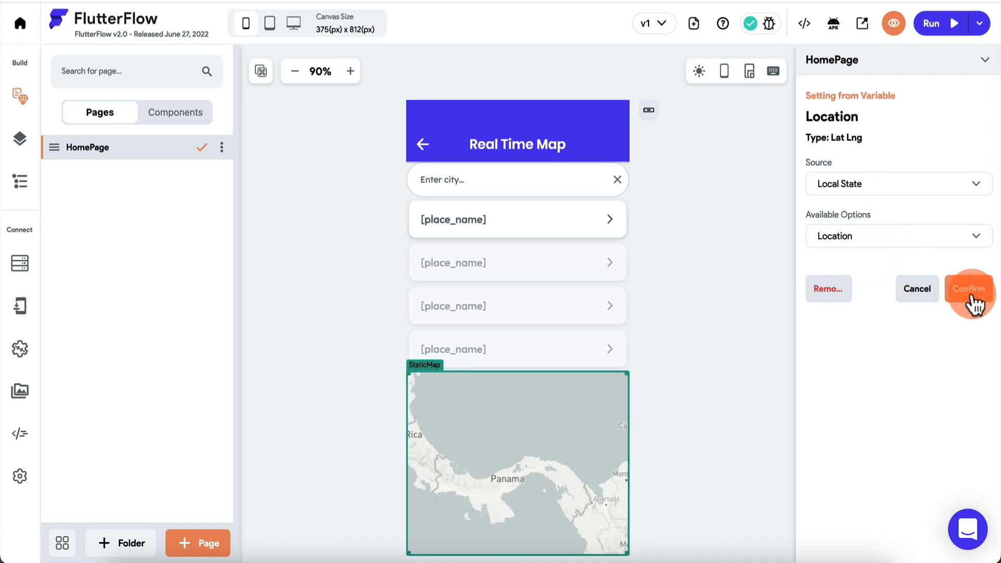
pyautogui.click(737, 320)
pyautogui.click(620, 430)
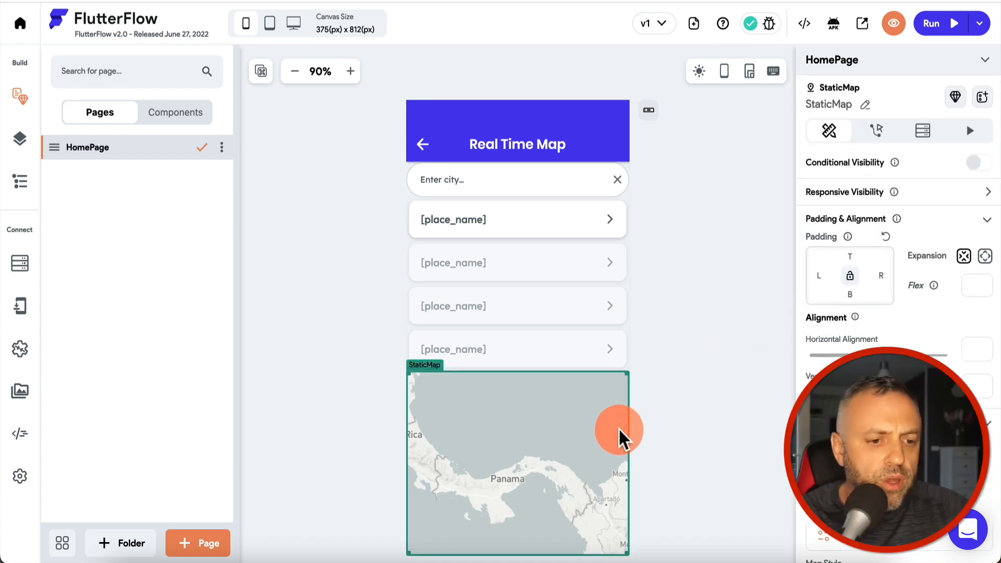
pyautogui.scroll(-4, 856, 329)
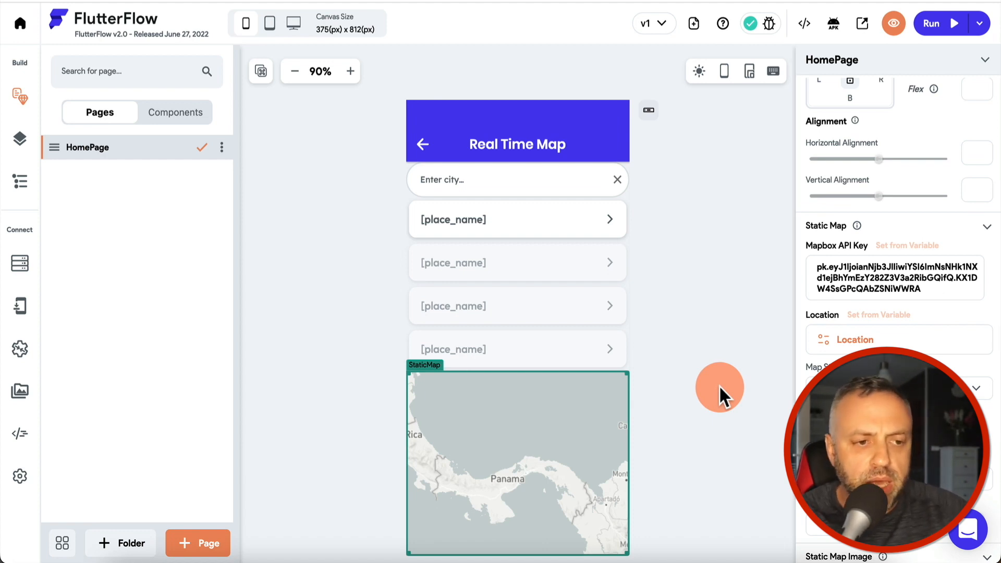
# - Add an On Tap action of type Update Local State to the Row in the first list item
pyautogui.click(519, 208)
pyautogui.click(471, 218)
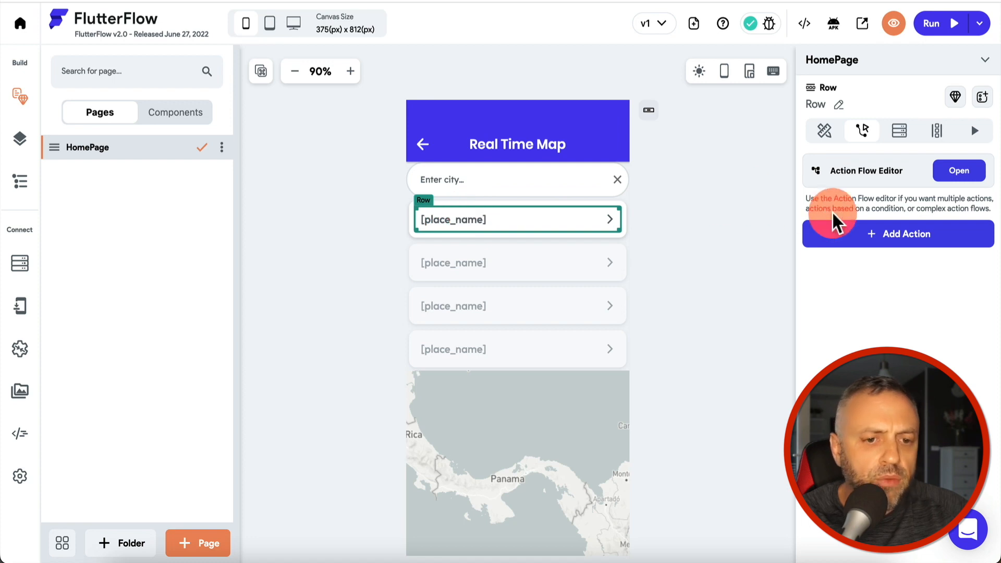
pyautogui.click(885, 237)
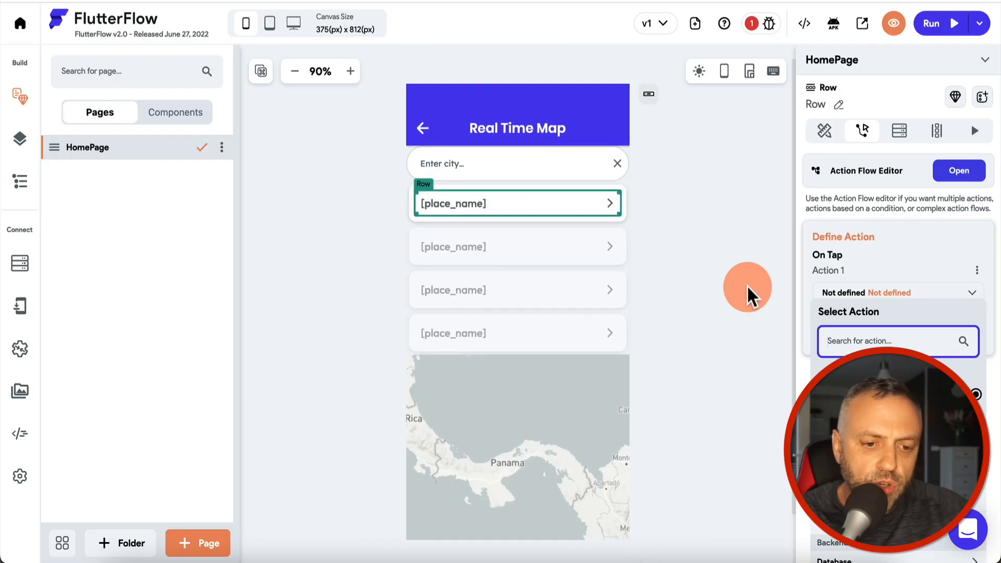
pyautogui.click(902, 339)
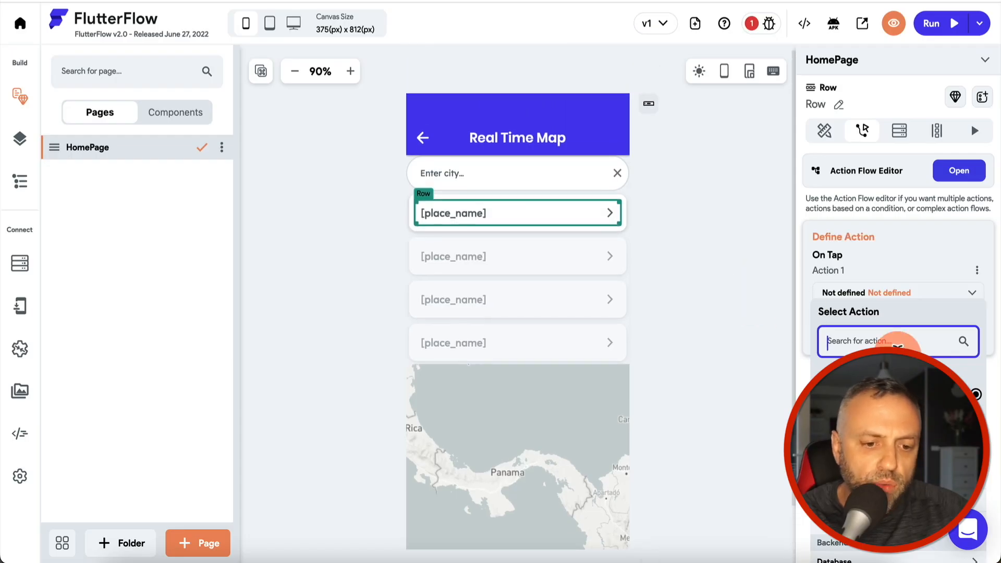
pyautogui.scroll(-3, 899, 313)
pyautogui.click(498, 211)
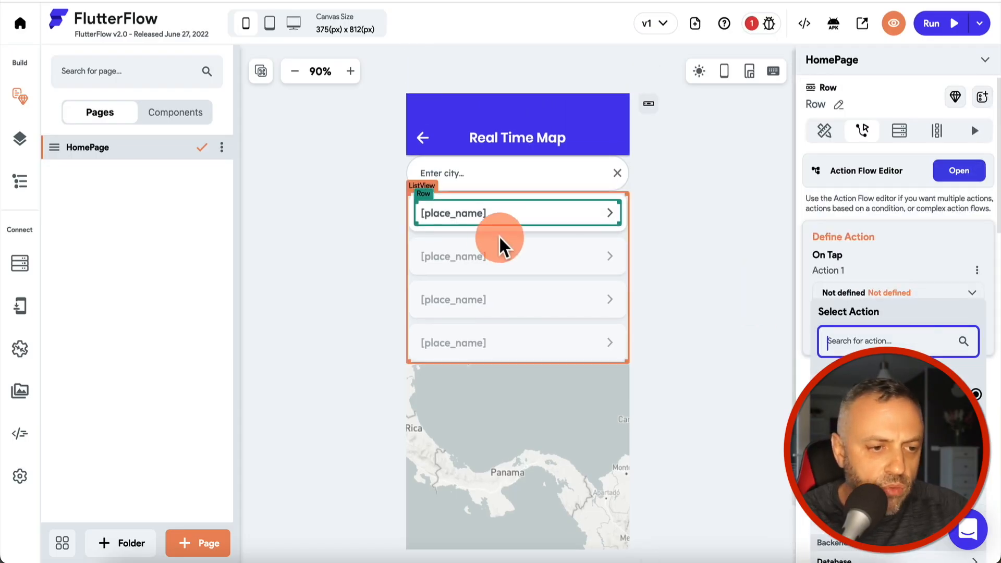
pyautogui.click(864, 336)
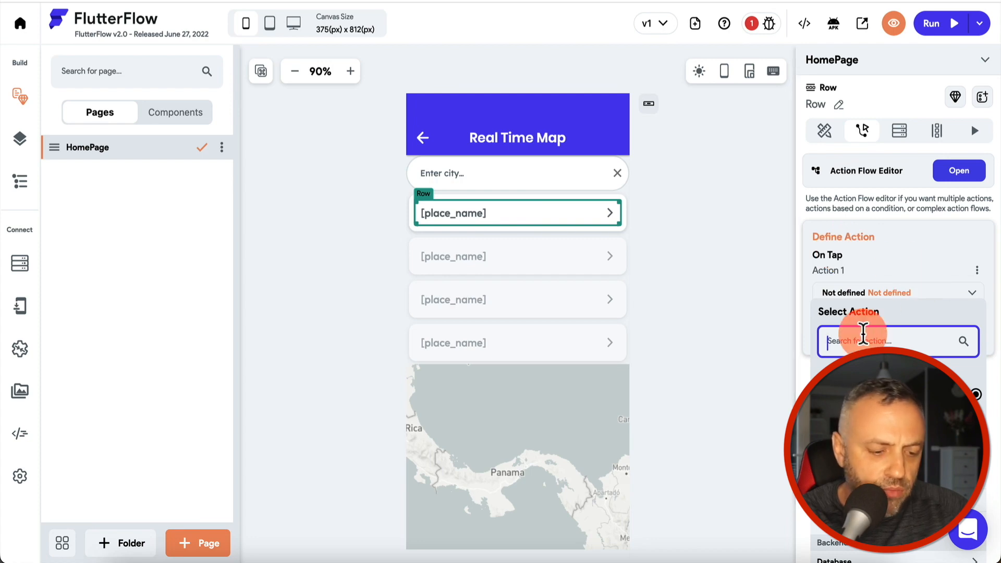
pyautogui.write('loc')
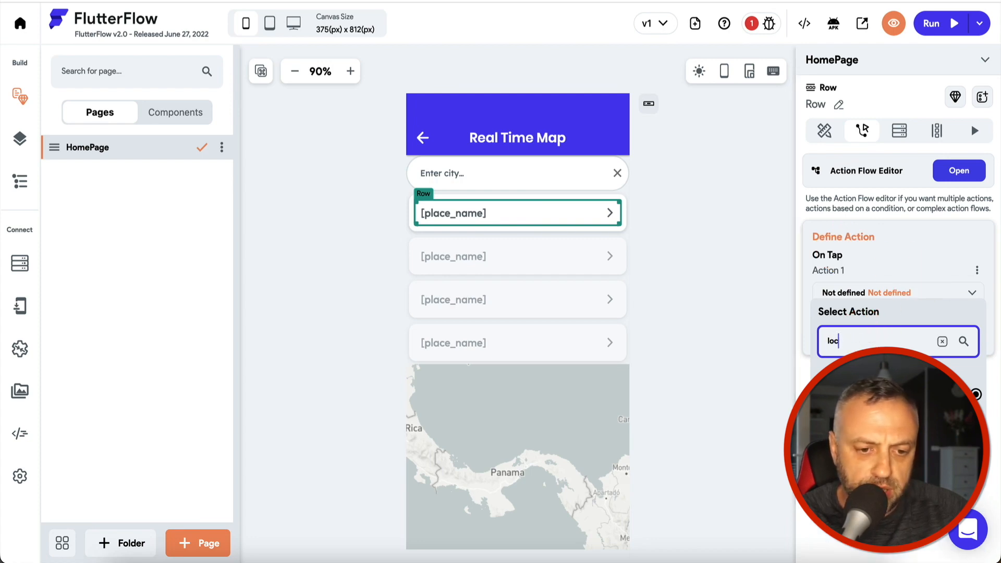
pyautogui.click(858, 479)
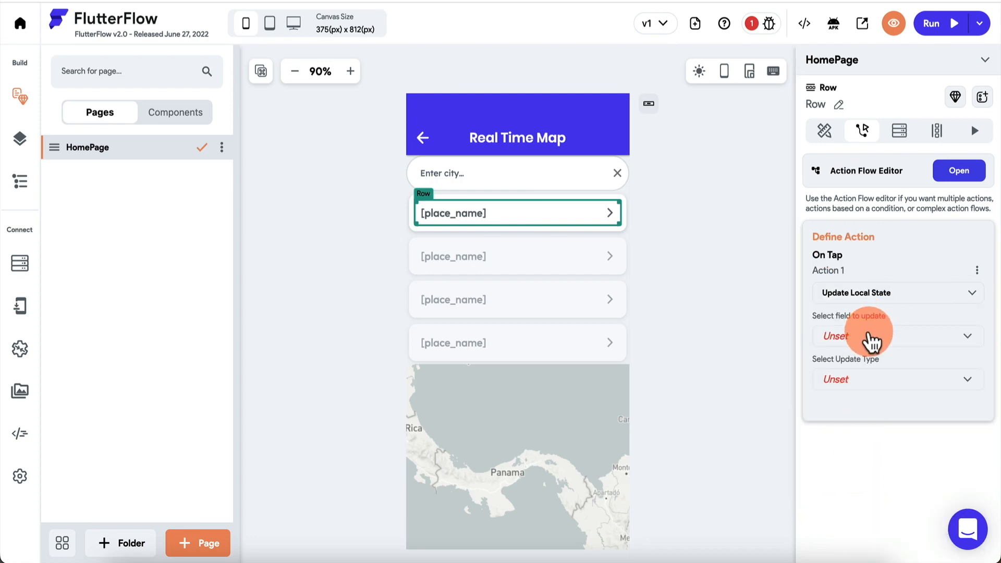
# - Make the action update Location - (Lat Lng) with Set Value, using From Variable as the value source
pyautogui.click(870, 338)
pyautogui.click(896, 339)
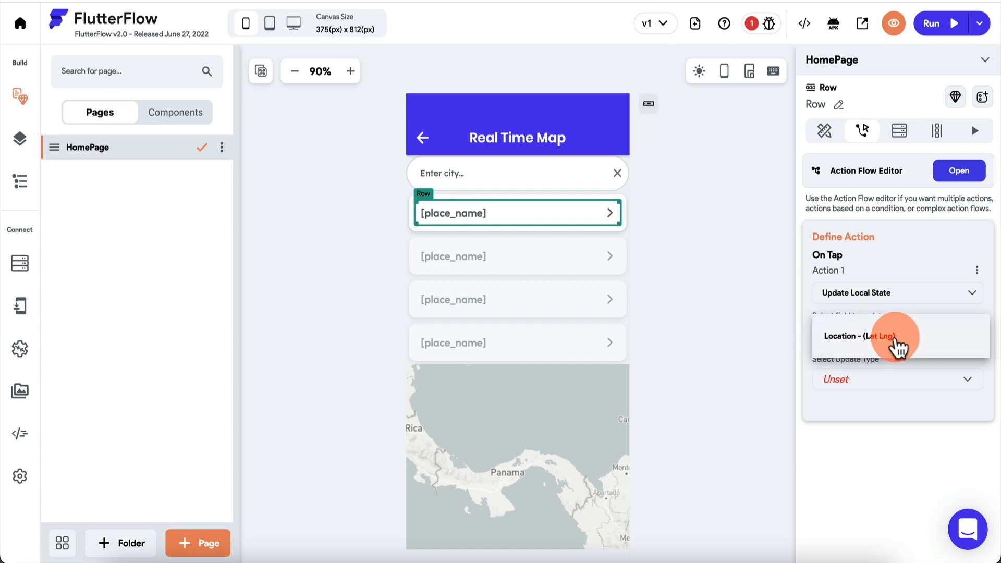
pyautogui.click(856, 381)
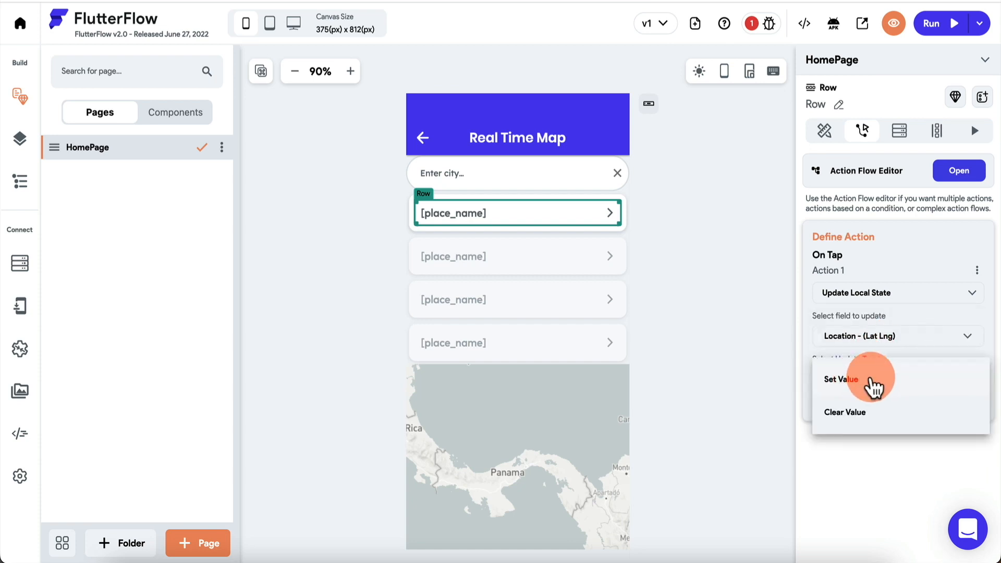
pyautogui.click(871, 383)
pyautogui.scroll(-2, 873, 384)
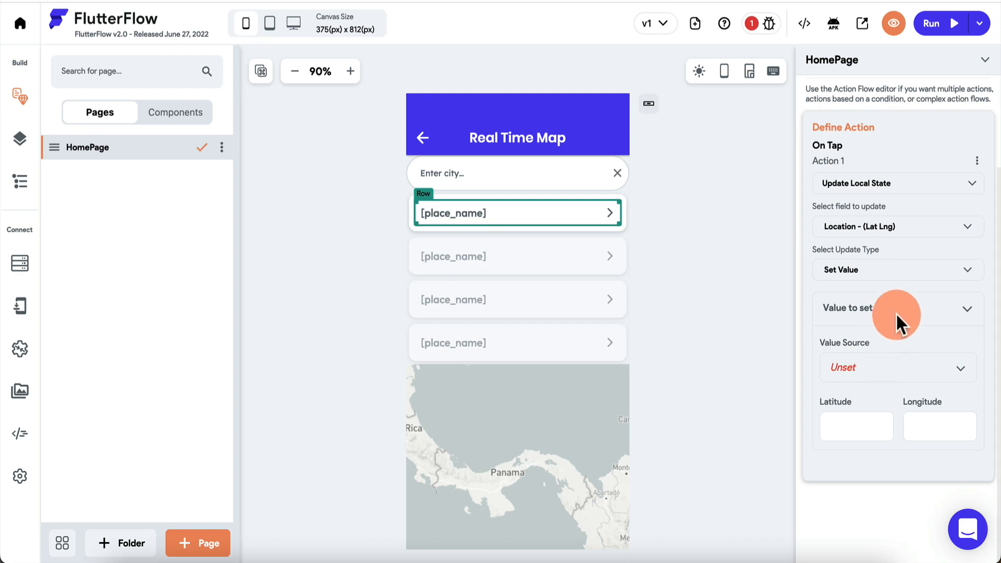
pyautogui.click(865, 371)
pyautogui.click(894, 374)
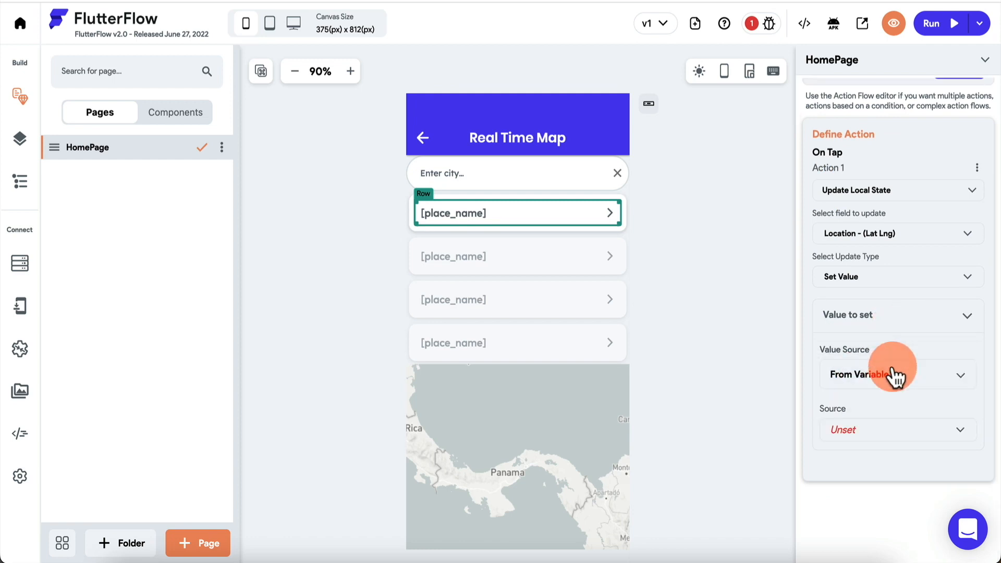
# - Try places item (Json) as the variable source for the new Location value
pyautogui.click(851, 433)
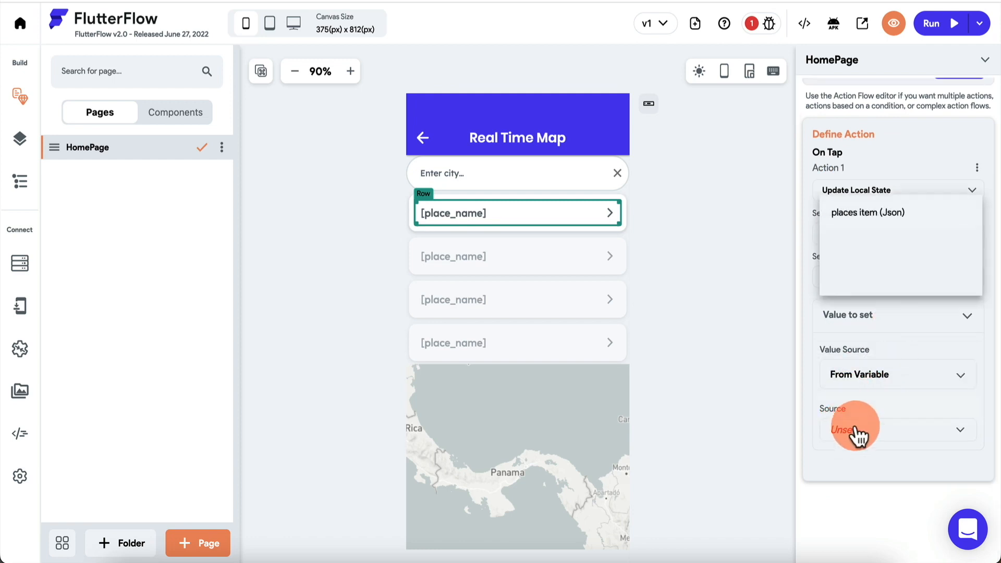
pyautogui.click(879, 220)
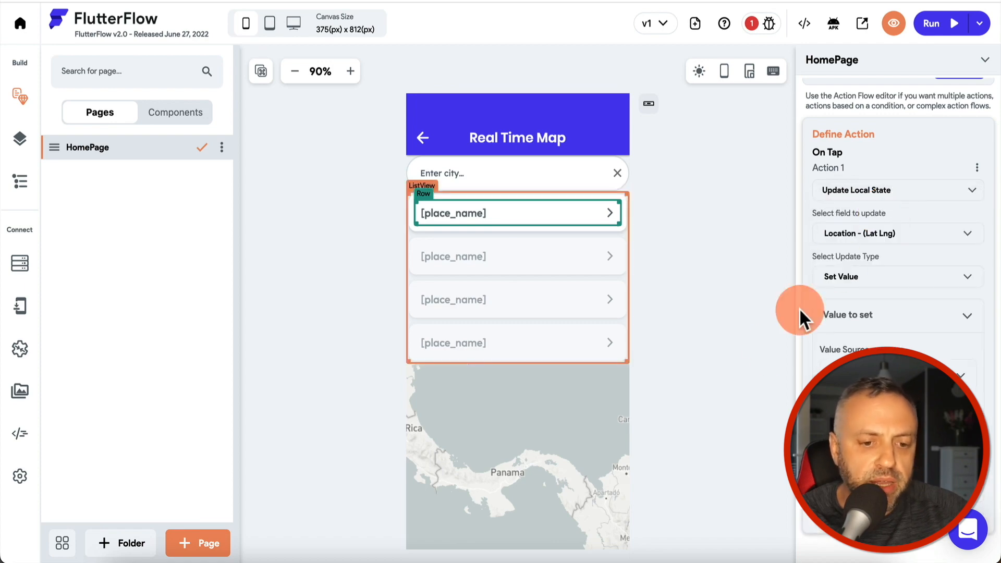
pyautogui.scroll(-2, 746, 386)
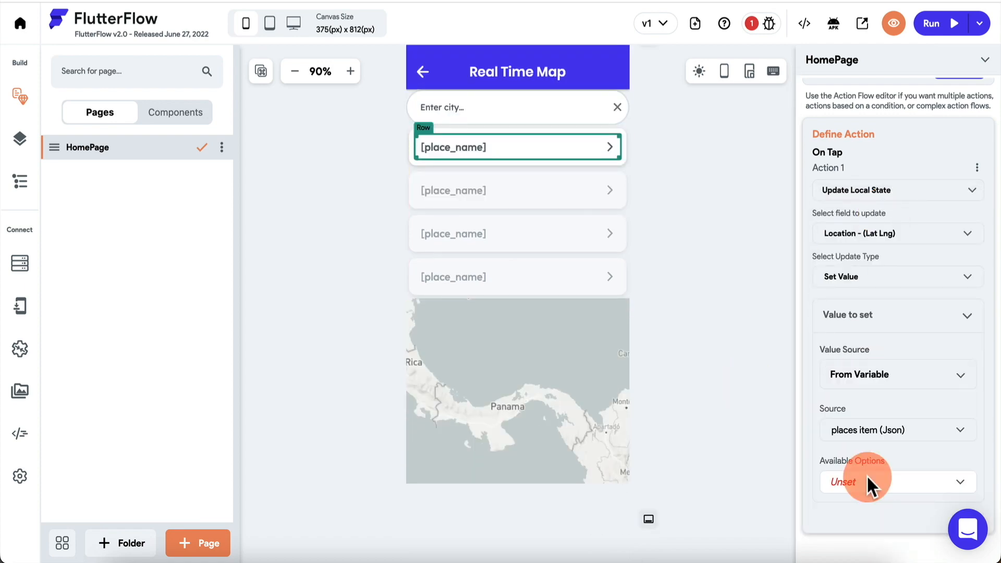
# - Change the value's source to Custom Function and start creating a new function
pyautogui.click(855, 431)
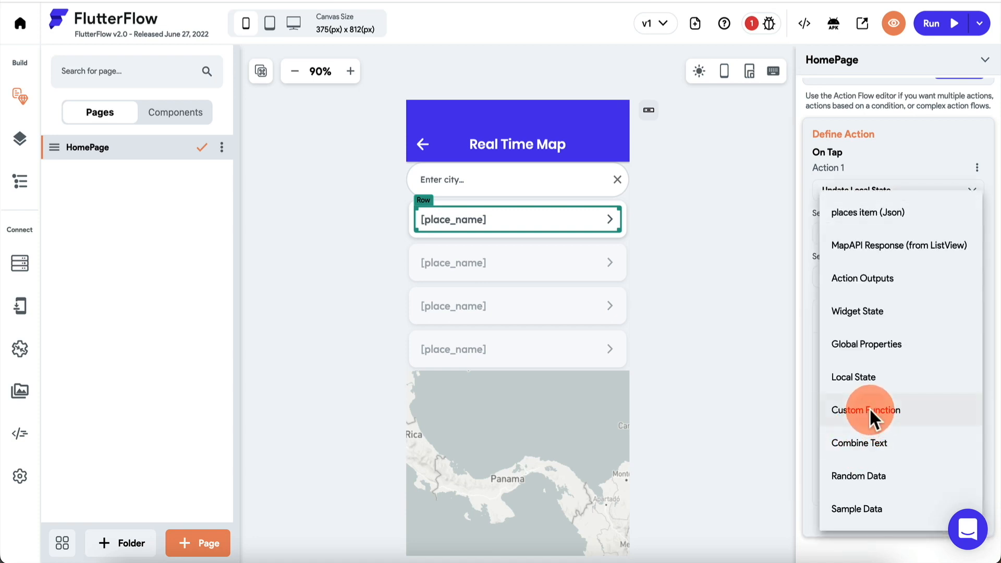
pyautogui.click(867, 411)
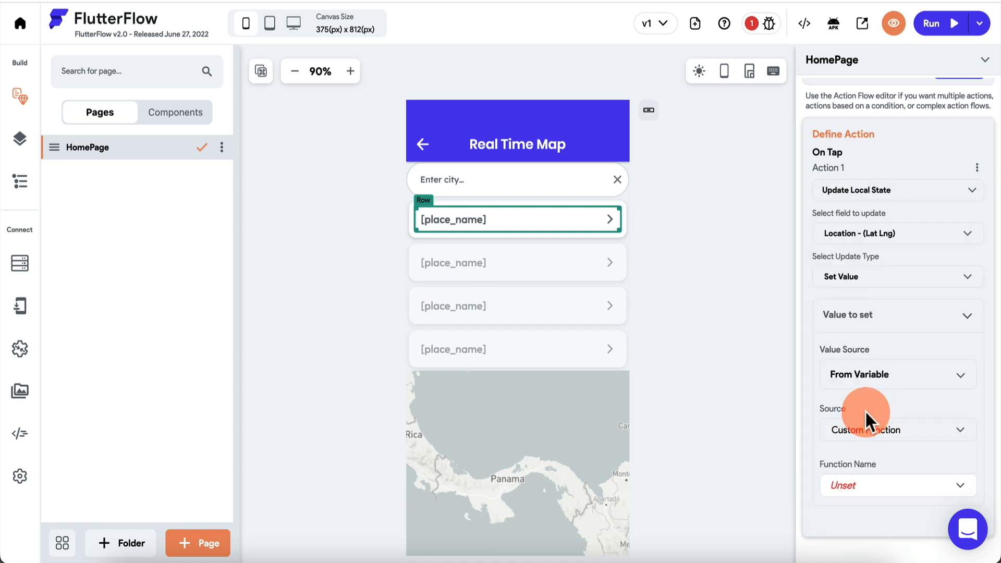
pyautogui.click(861, 496)
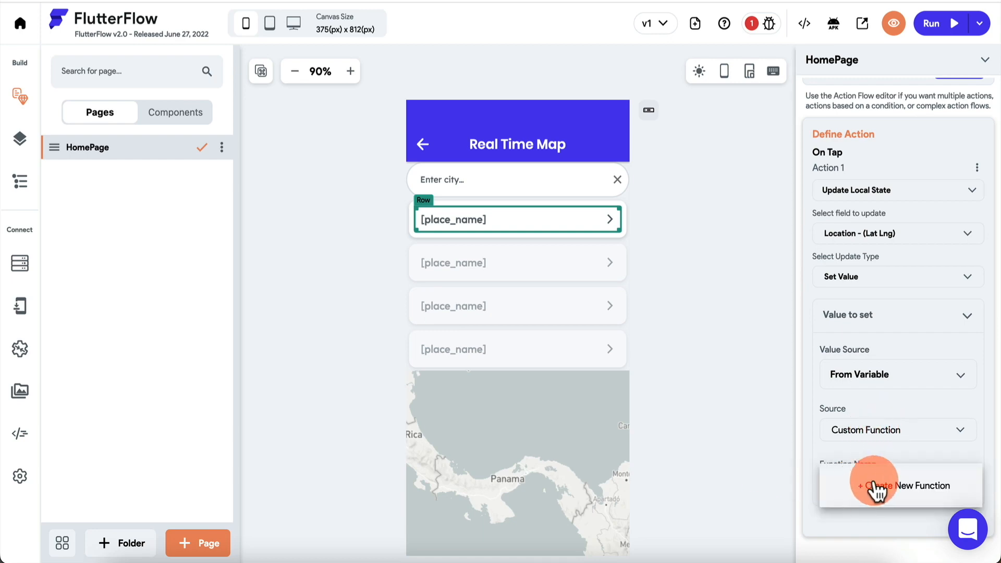
pyautogui.click(881, 485)
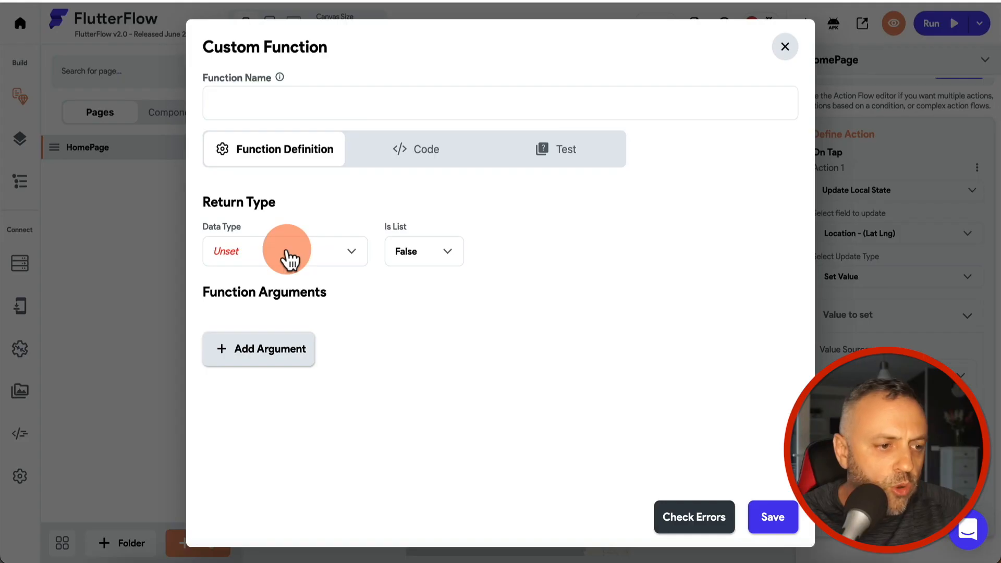
# - Set the custom function's return type to LatLng and name the function returnLatLng
pyautogui.click(289, 257)
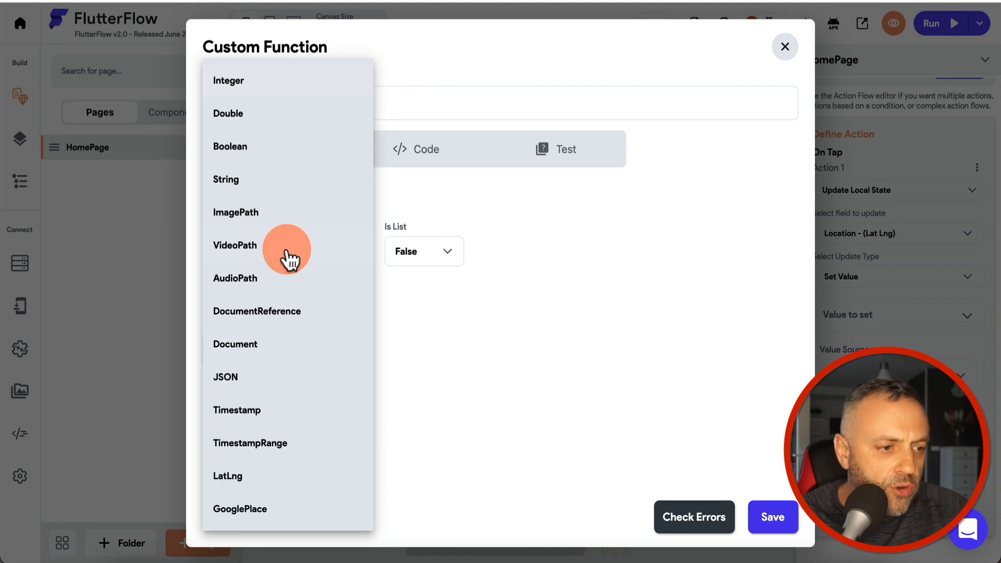
pyautogui.click(264, 477)
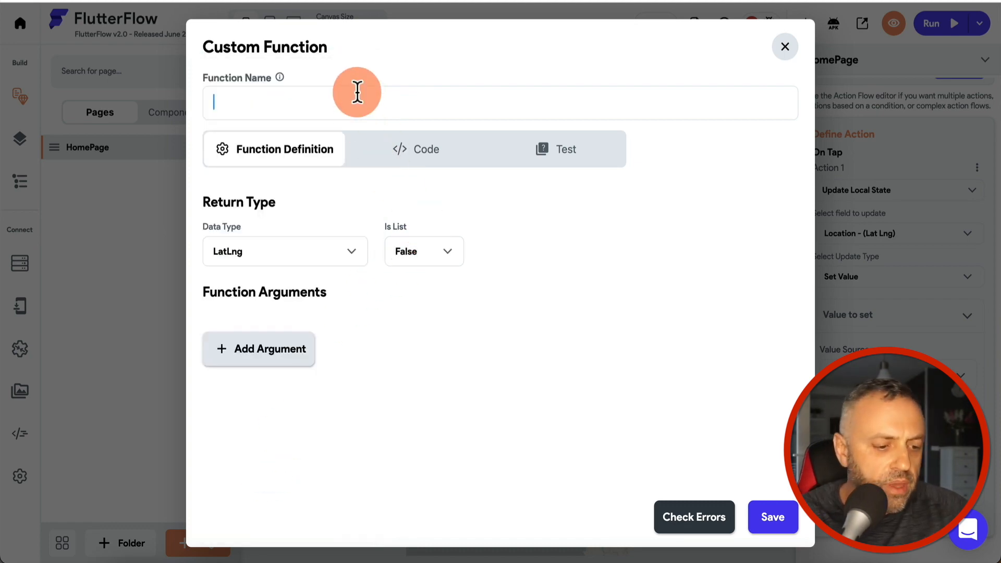
pyautogui.write('returnLatLng')
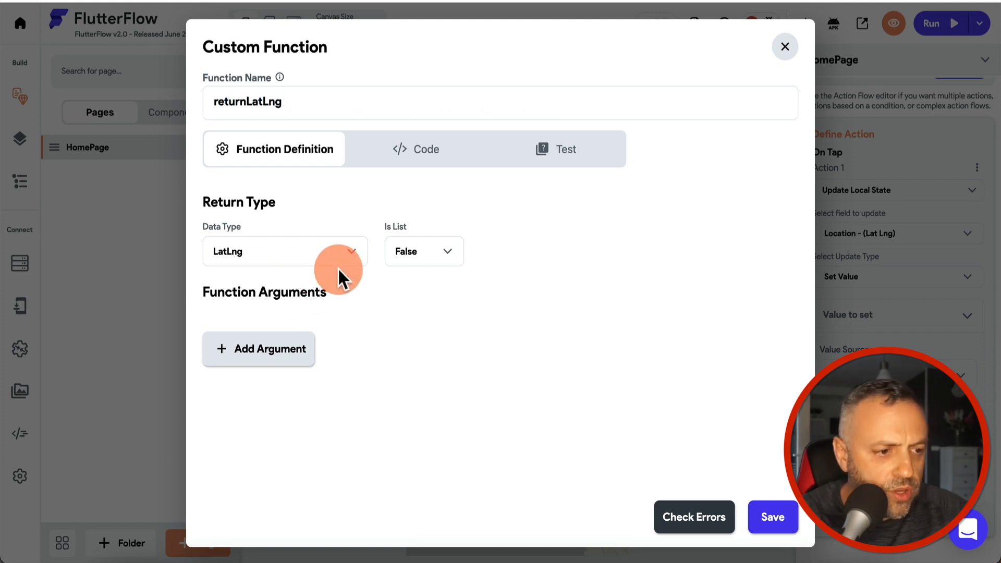
# - Add two function arguments named latitude and longitude, both with the data type Double
pyautogui.click(276, 349)
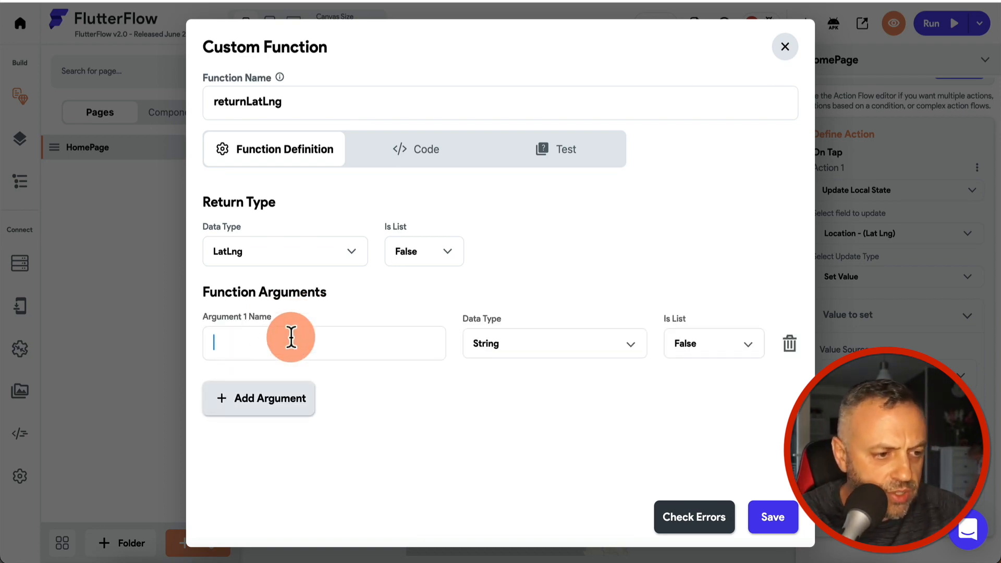
pyautogui.write('La')
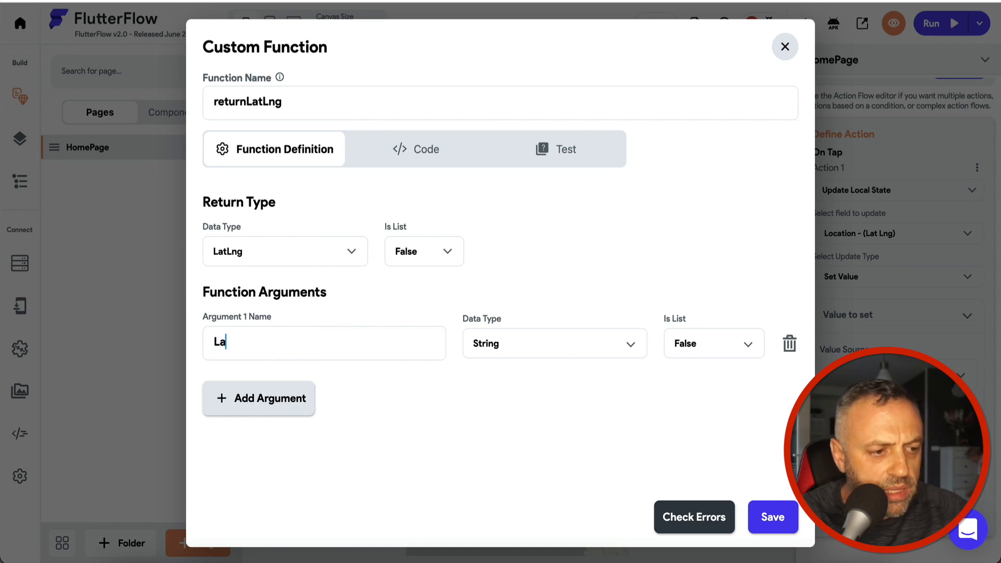
pyautogui.write('titude')
pyautogui.click(537, 346)
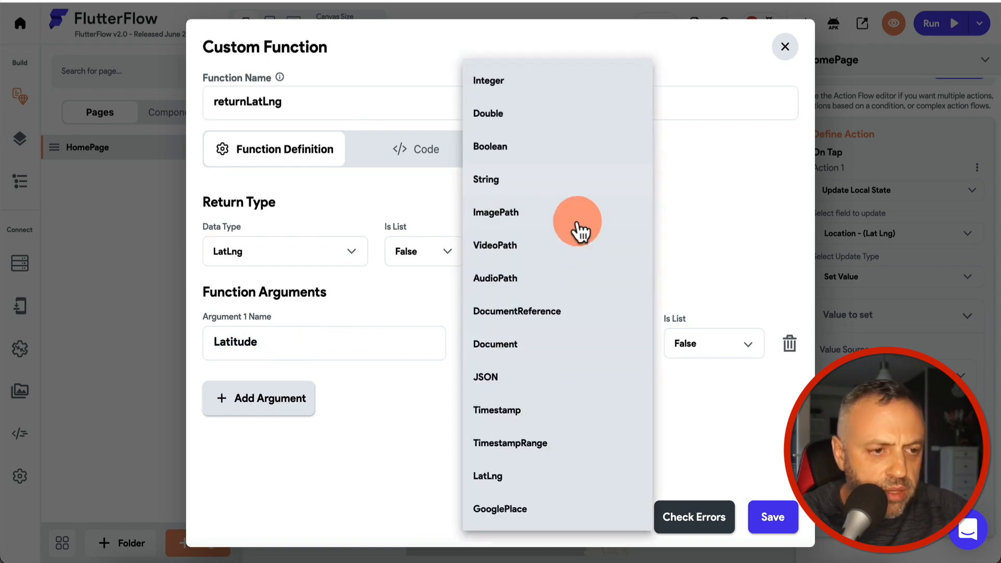
pyautogui.click(565, 118)
pyautogui.click(290, 396)
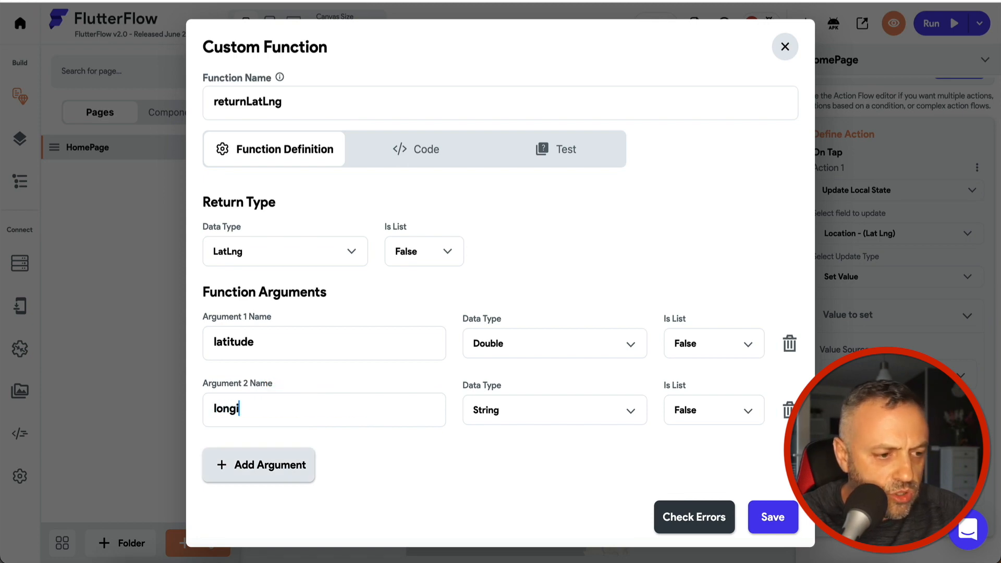
pyautogui.click(477, 411)
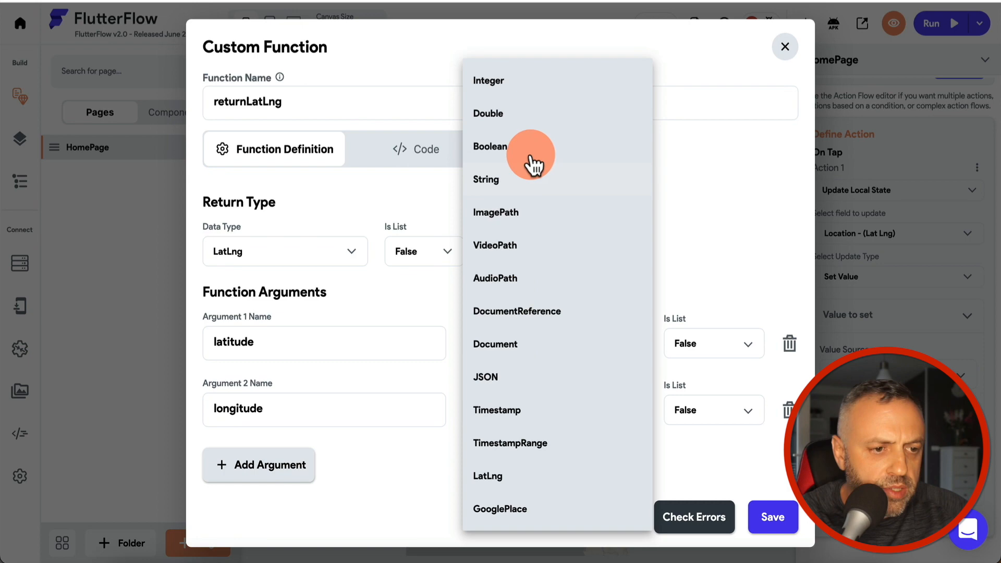
pyautogui.click(542, 116)
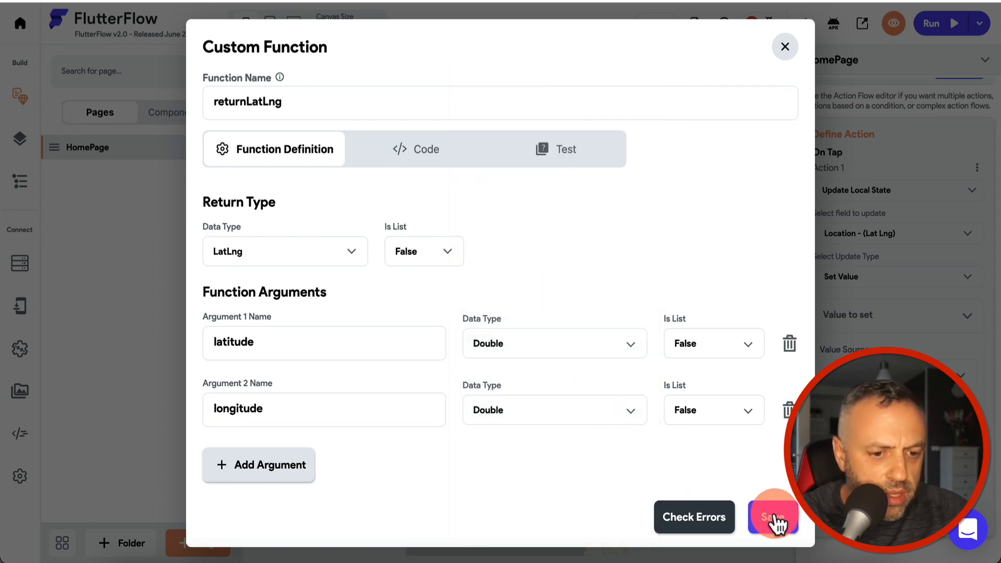
# - Code the function body to return LatLng(latitude, longitude) and save the function after an error check
pyautogui.click(433, 165)
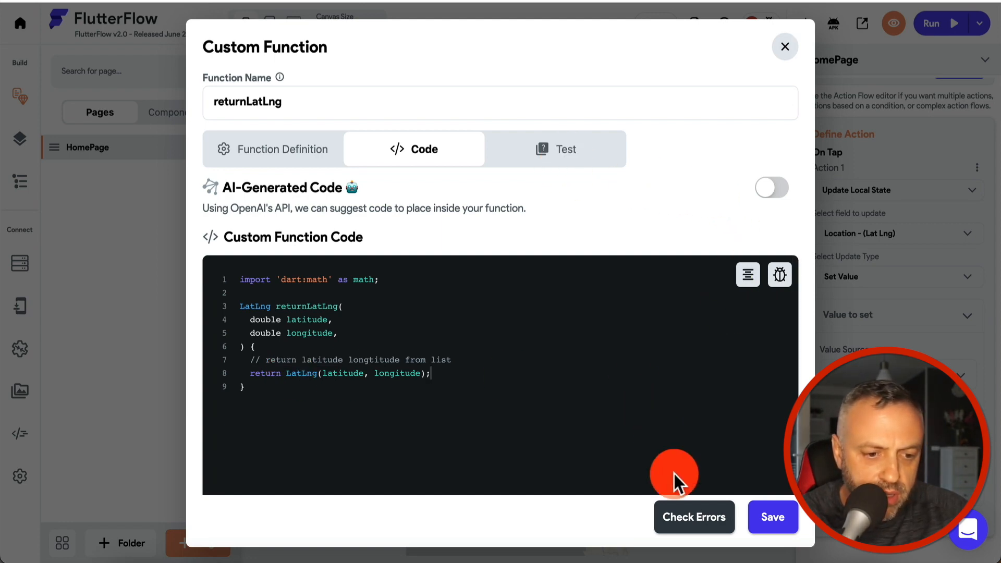
pyautogui.click(689, 524)
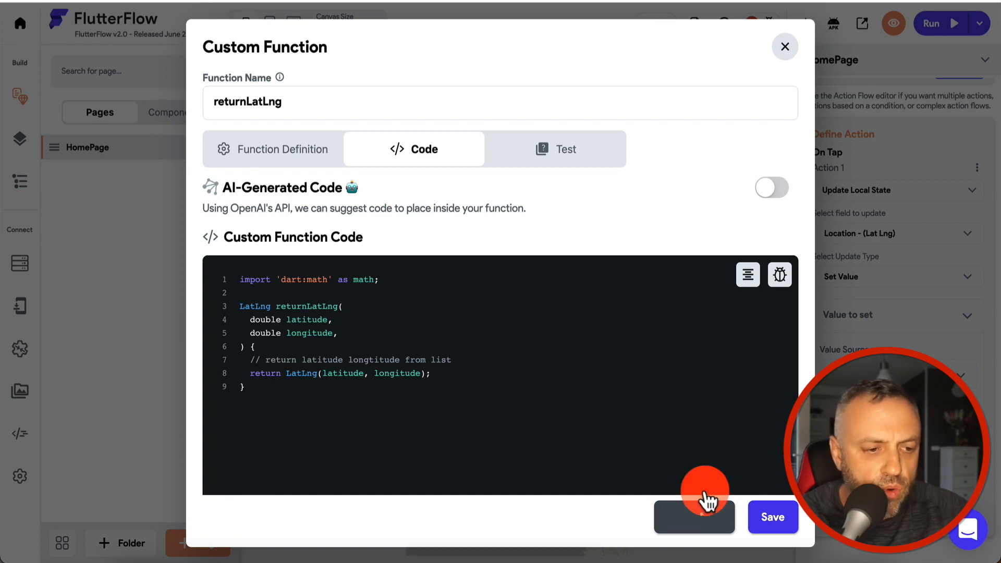
pyautogui.click(705, 506)
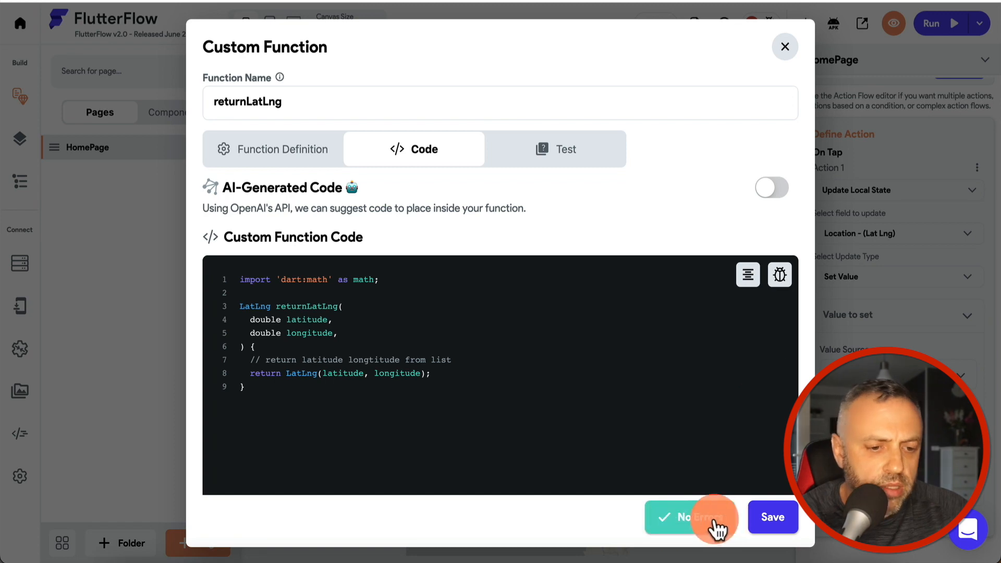
pyautogui.click(770, 519)
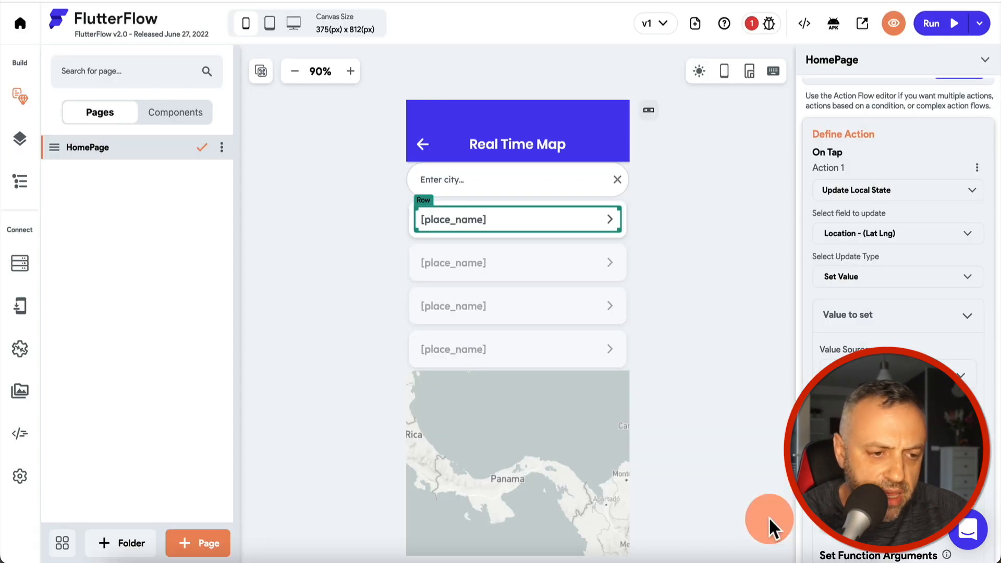
# - Set the latitude argument's value to From Variable with source places item (Json) and the JSON Path option
pyautogui.scroll(-5, 888, 327)
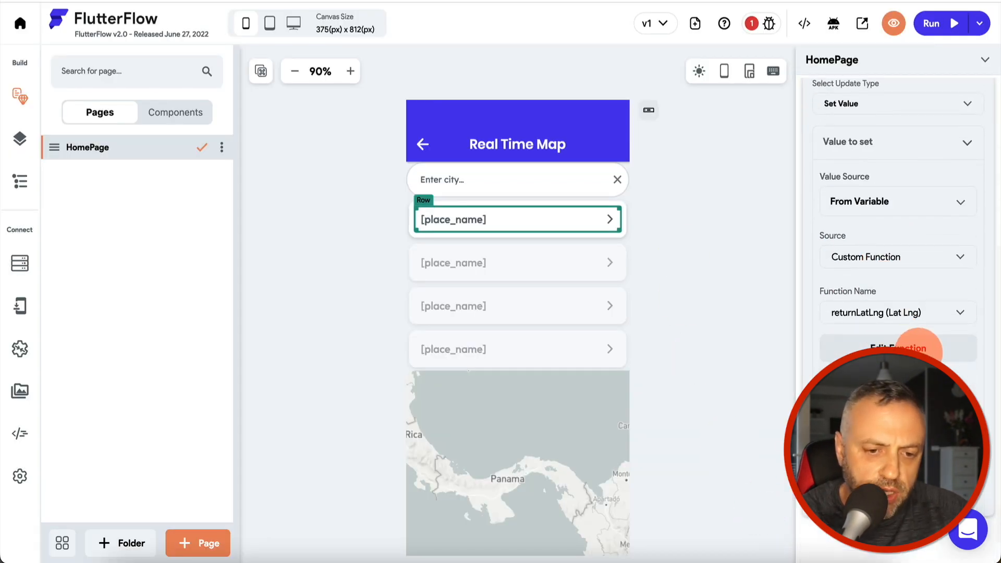
pyautogui.scroll(-2, 916, 344)
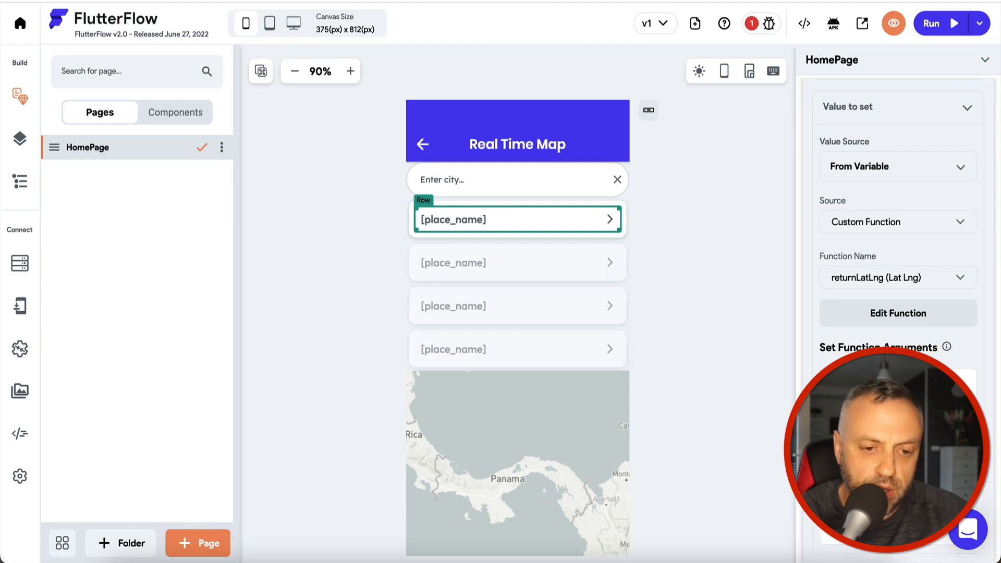
pyautogui.click(882, 382)
pyautogui.scroll(-2, 882, 382)
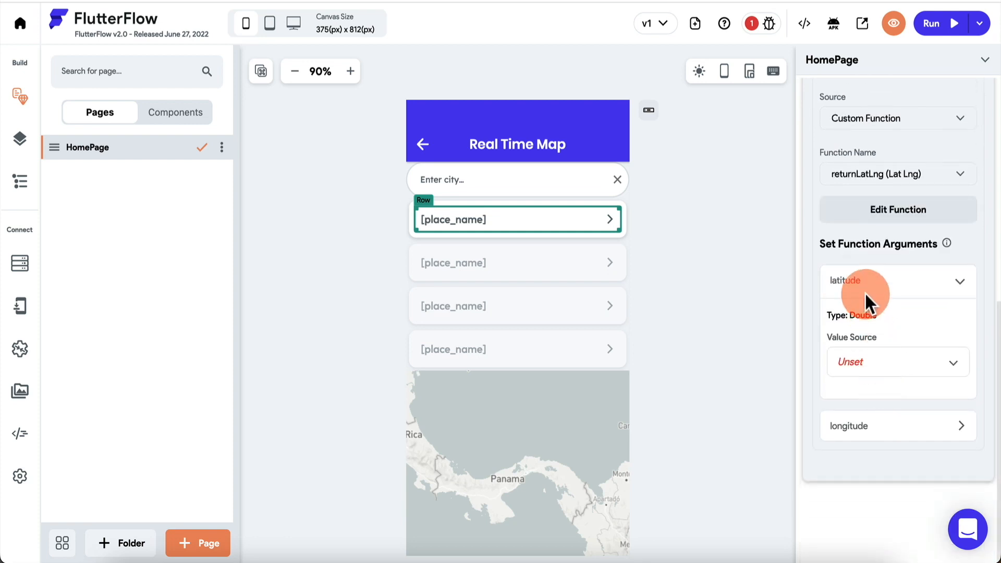
pyautogui.click(869, 373)
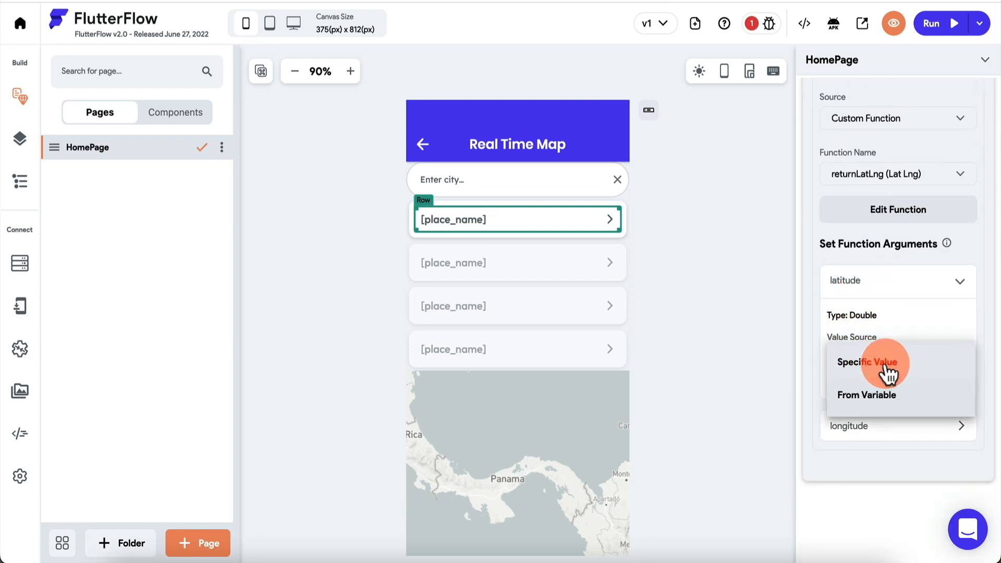
pyautogui.click(862, 403)
pyautogui.click(865, 413)
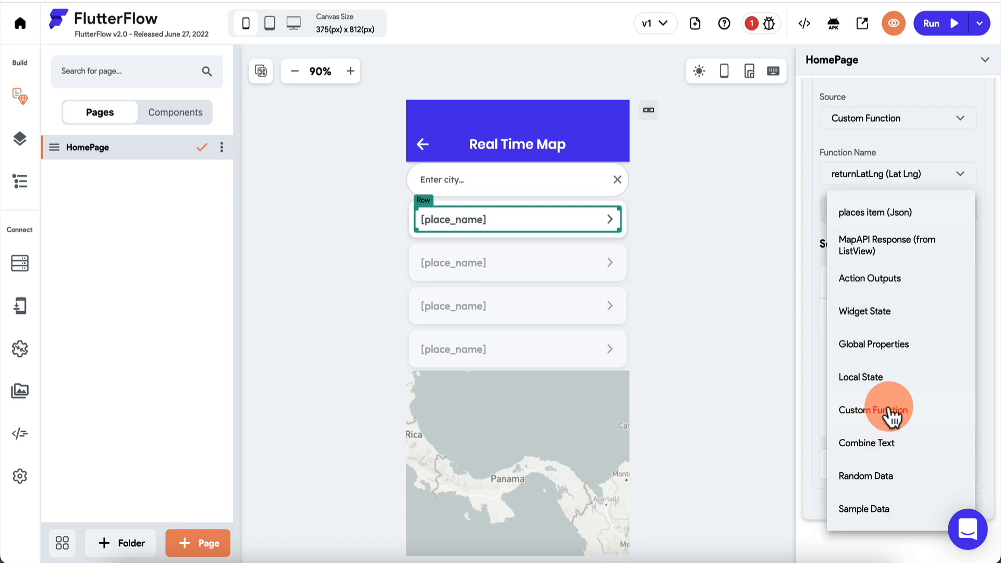
pyautogui.click(888, 223)
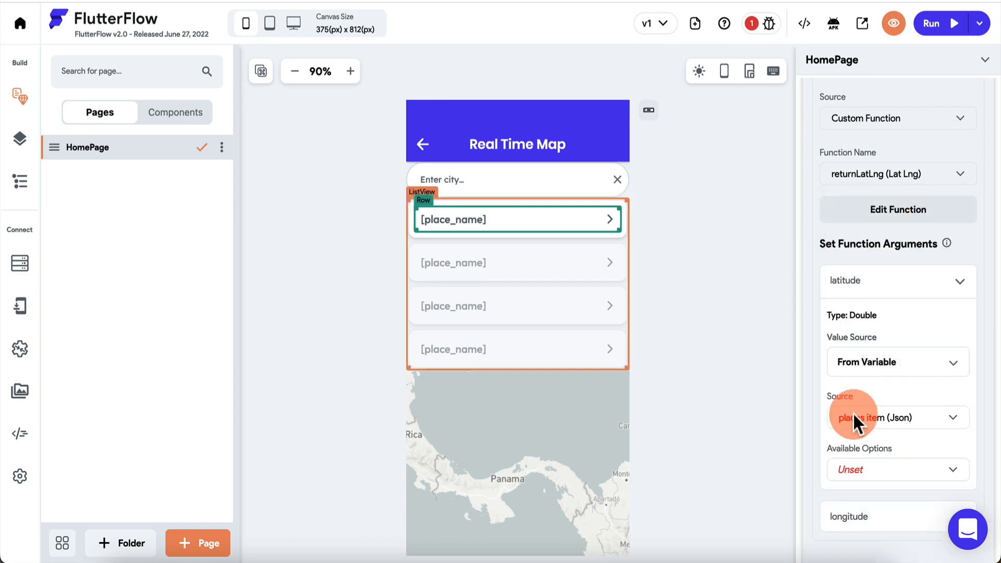
pyautogui.click(872, 474)
pyautogui.click(880, 471)
pyautogui.scroll(-3, 879, 472)
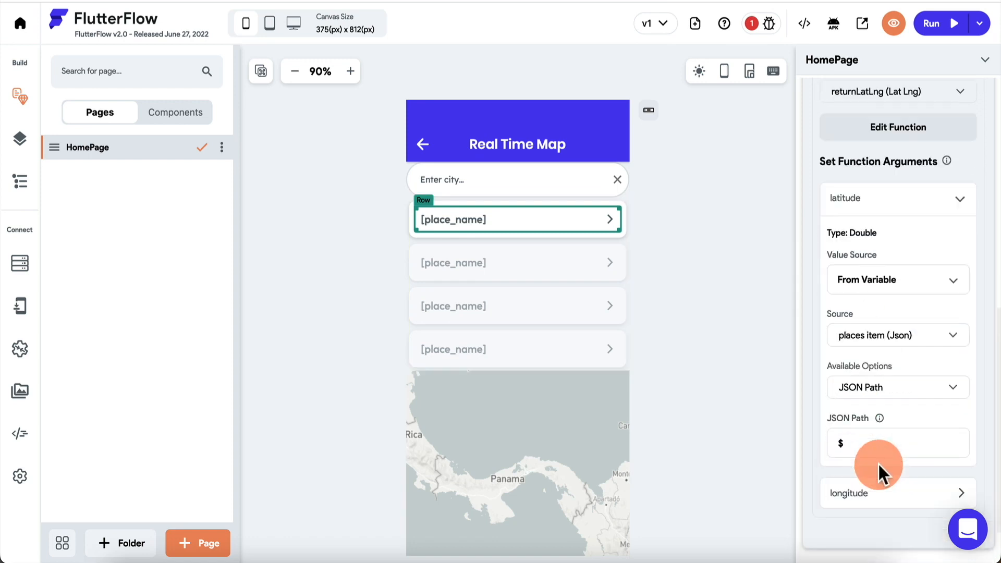
# - Check the center coordinates in the Mapbox response in Paw and set the latitude JSON path to $.center[1] in FlutterFlow
pyautogui.write('.')
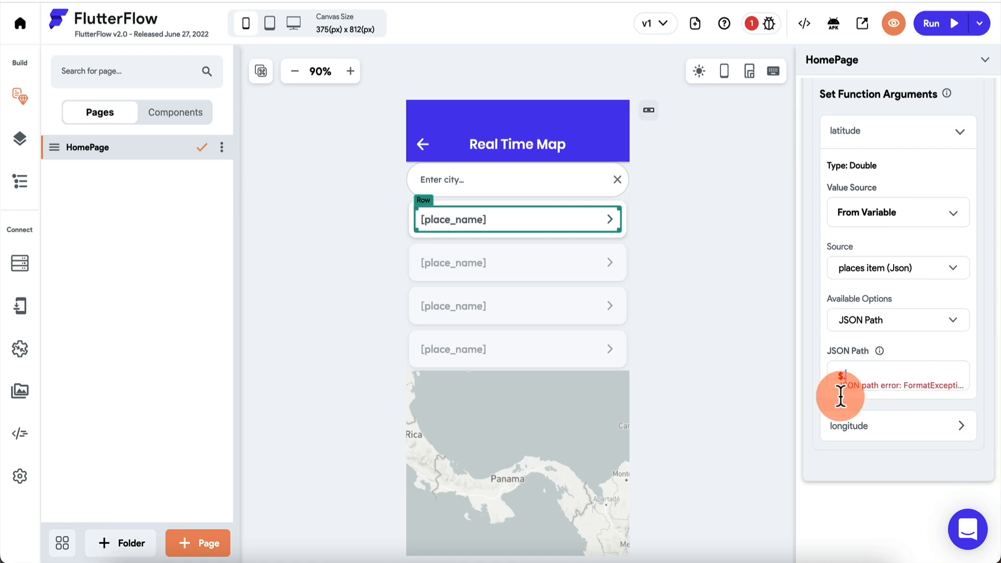
pyautogui.click(403, 558)
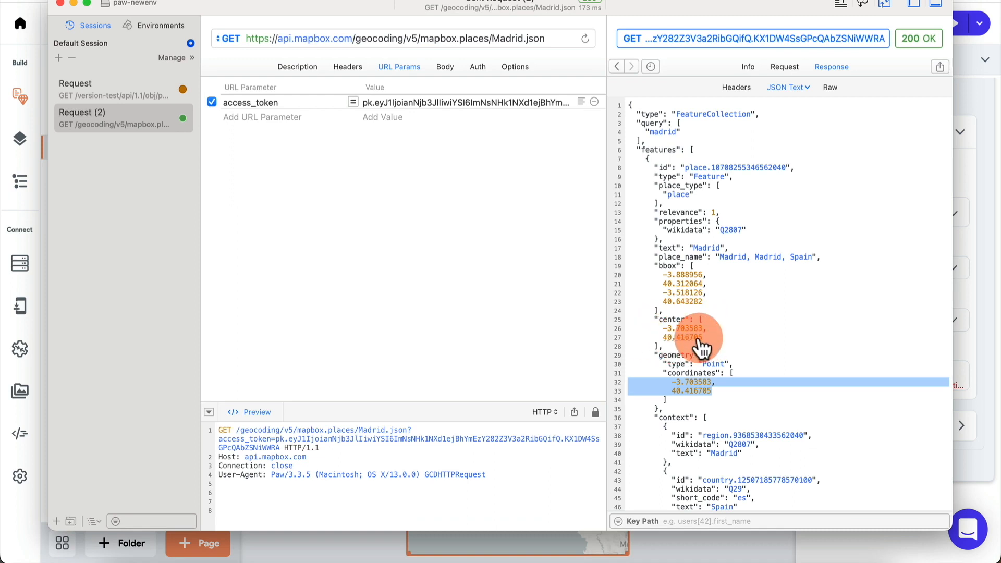
pyautogui.press('super+Tab')
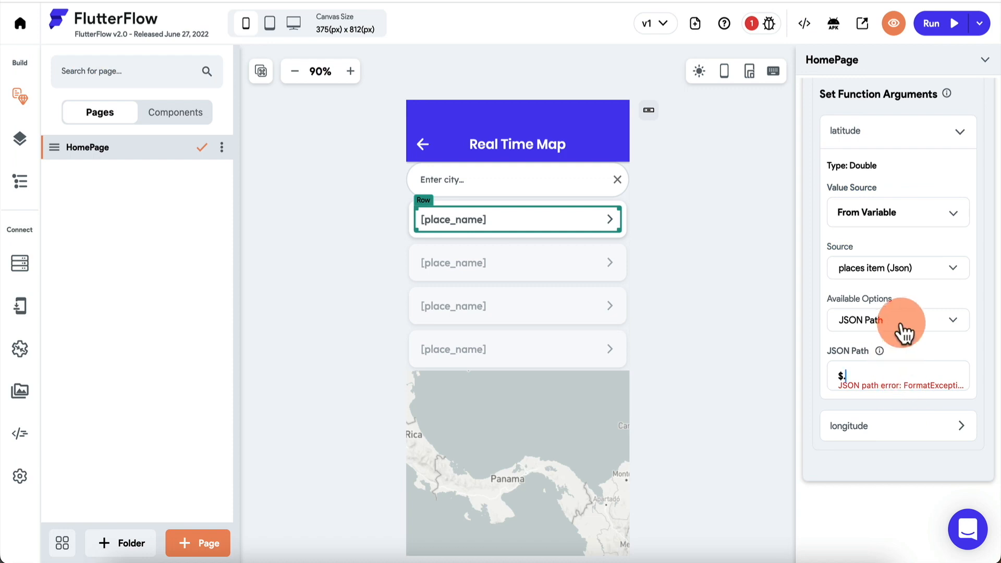
pyautogui.scroll(2, 894, 178)
pyautogui.scroll(-2, 871, 245)
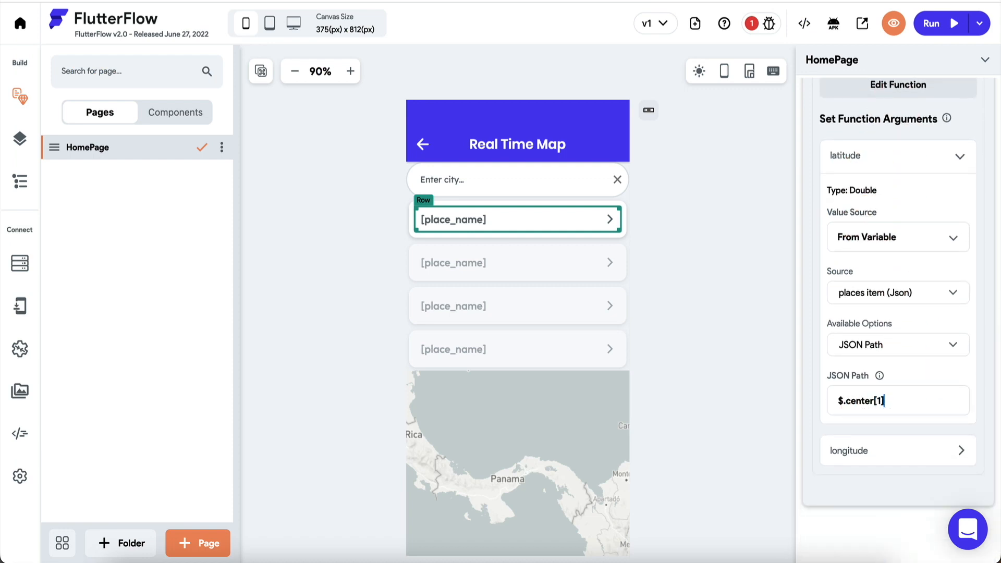
# - Recheck the coordinate order in Paw, and in FlutterFlow set the longitude argument to From Variable with source places item (Json)
pyautogui.press('super+Tab')
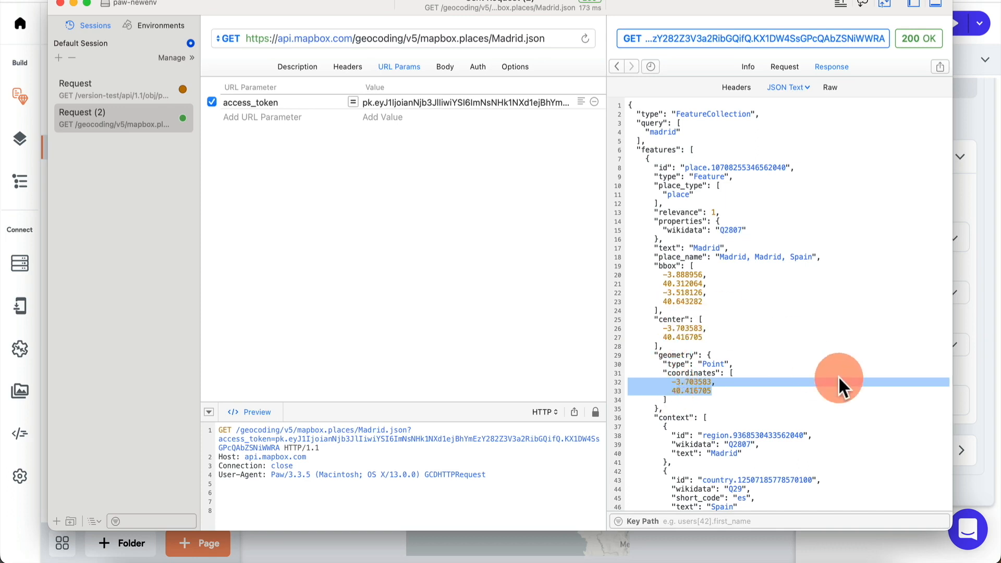
pyautogui.press('super+Tab')
pyautogui.click(861, 462)
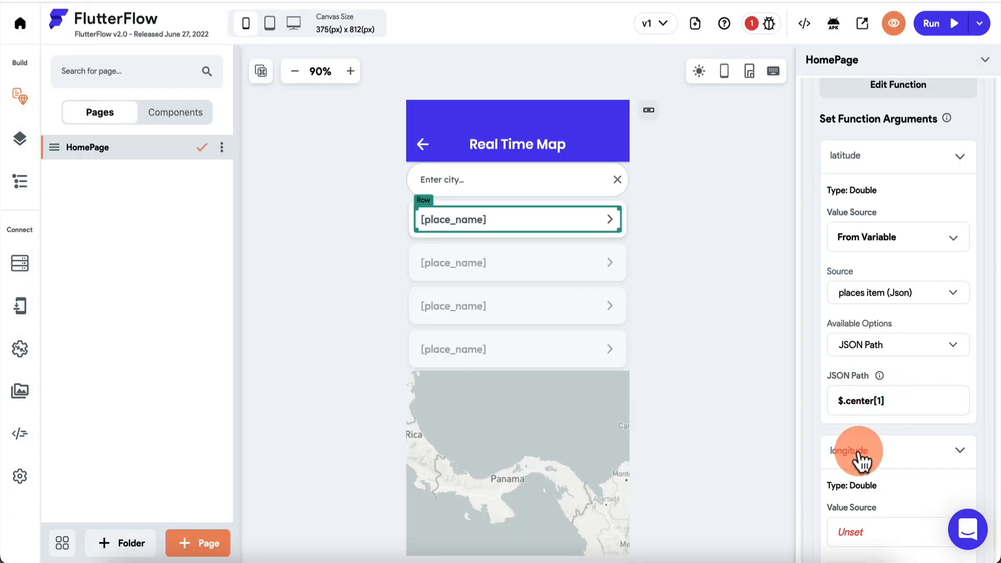
pyautogui.scroll(-3, 860, 457)
pyautogui.click(869, 416)
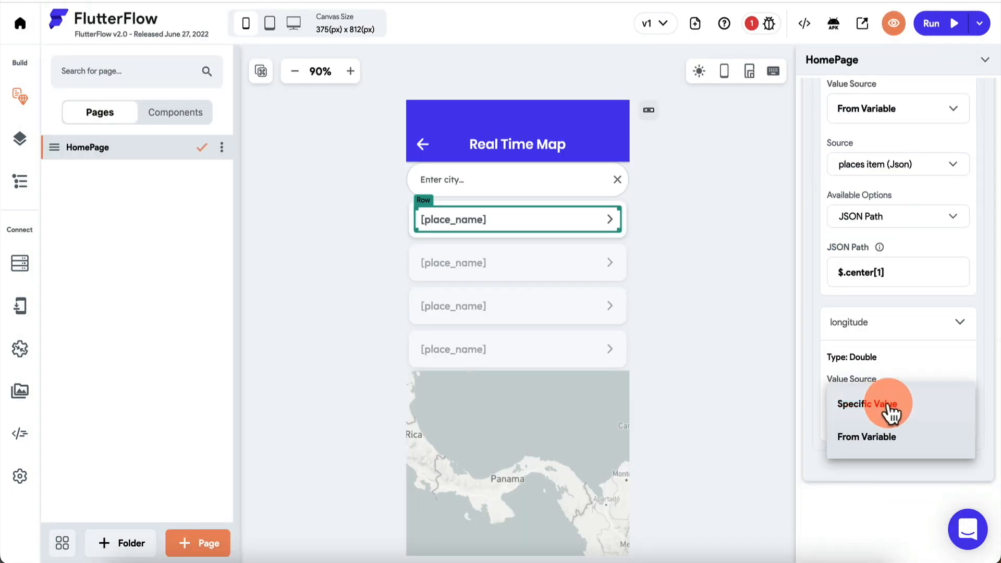
pyautogui.click(885, 437)
pyautogui.scroll(-1, 889, 417)
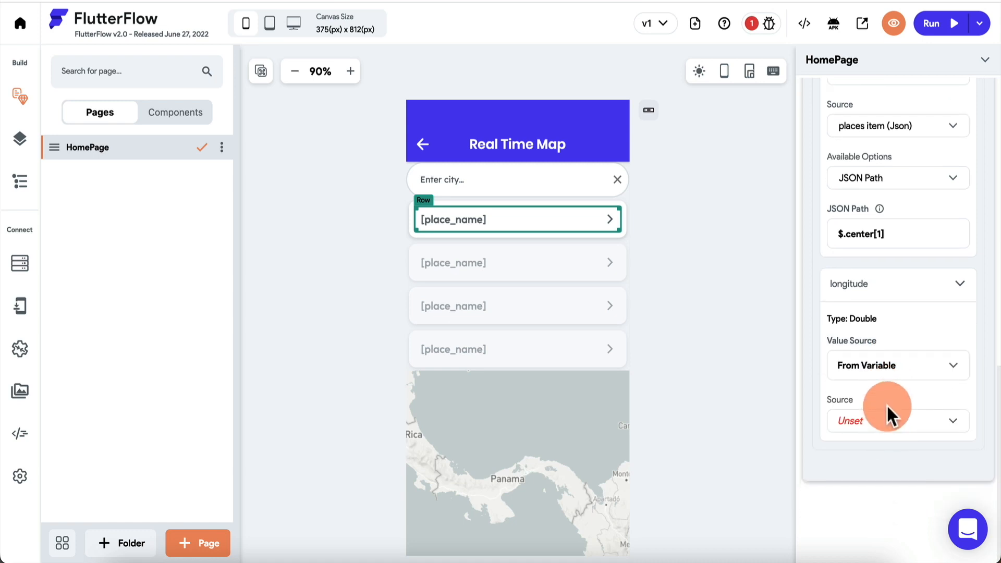
pyautogui.click(892, 415)
pyautogui.click(913, 217)
pyautogui.scroll(-1, 887, 407)
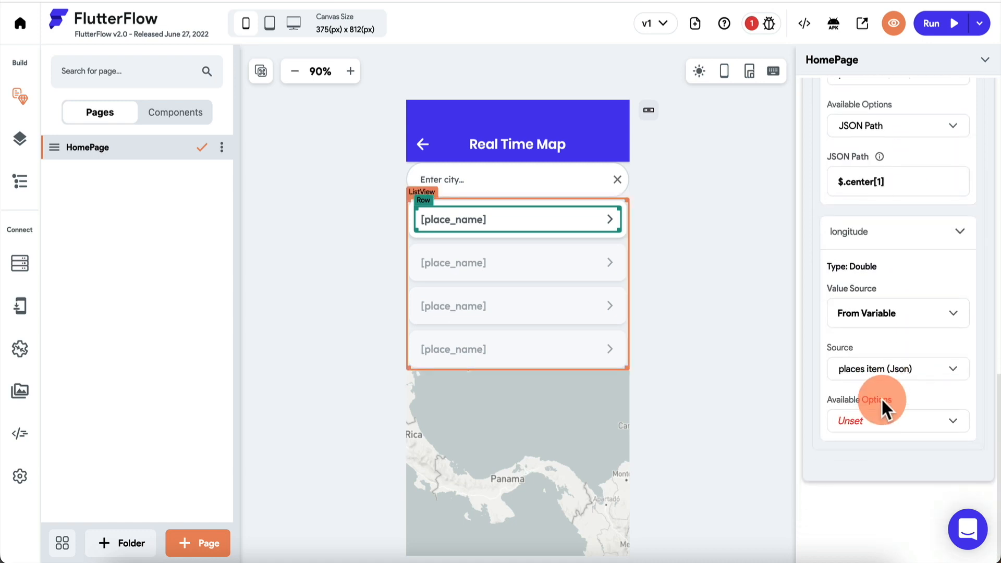
# - Use the JSON Path option for the longitude argument with the path $.center[0]
pyautogui.click(900, 421)
pyautogui.click(901, 423)
pyautogui.scroll(-1, 872, 458)
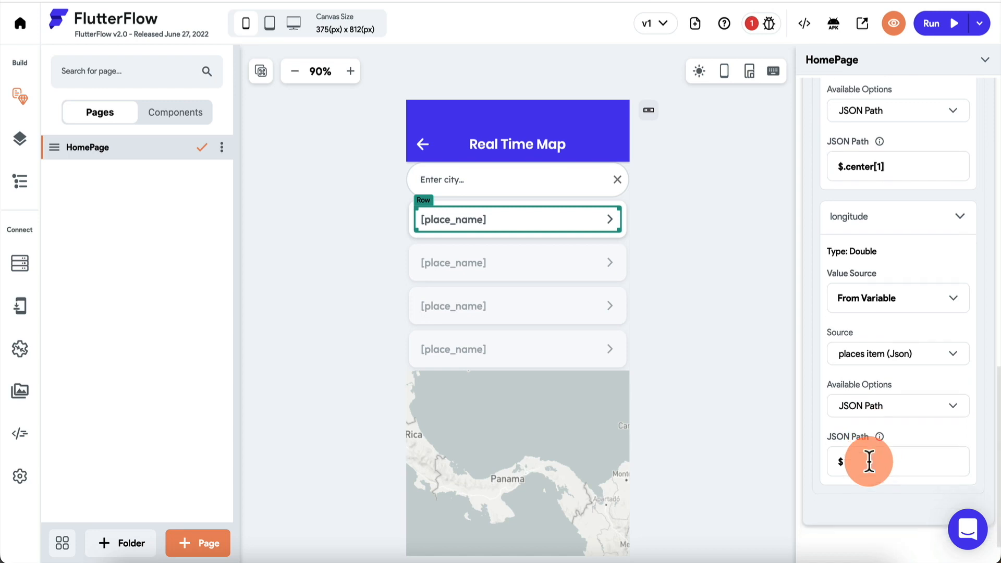
pyautogui.click(869, 462)
pyautogui.write('.center[0')
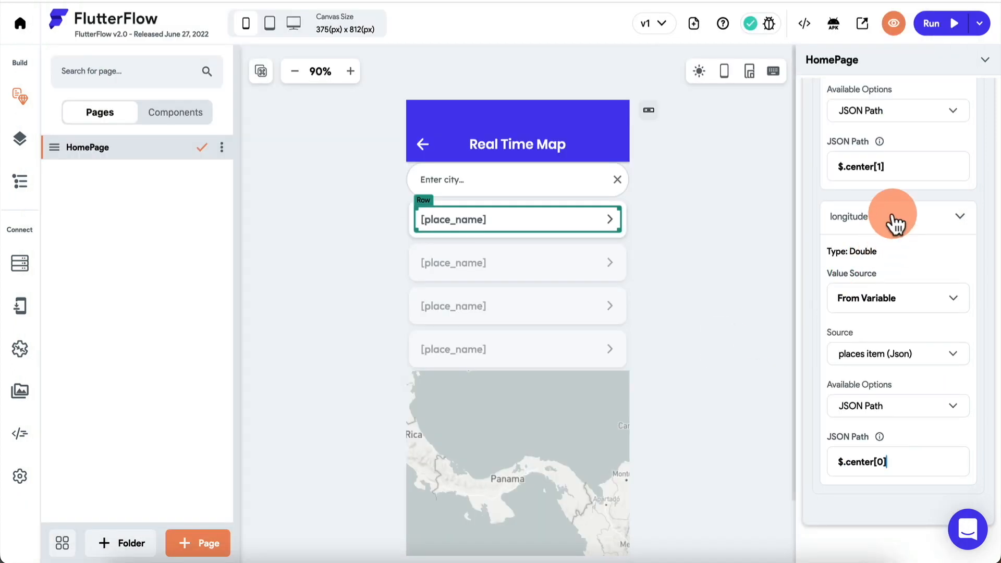
pyautogui.scroll(5, 897, 225)
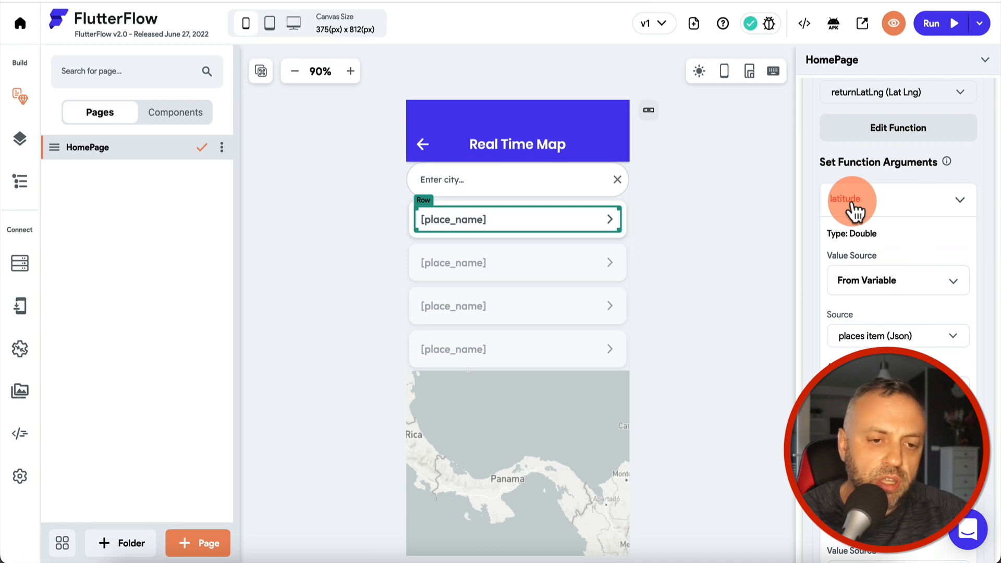
pyautogui.scroll(-5, 850, 209)
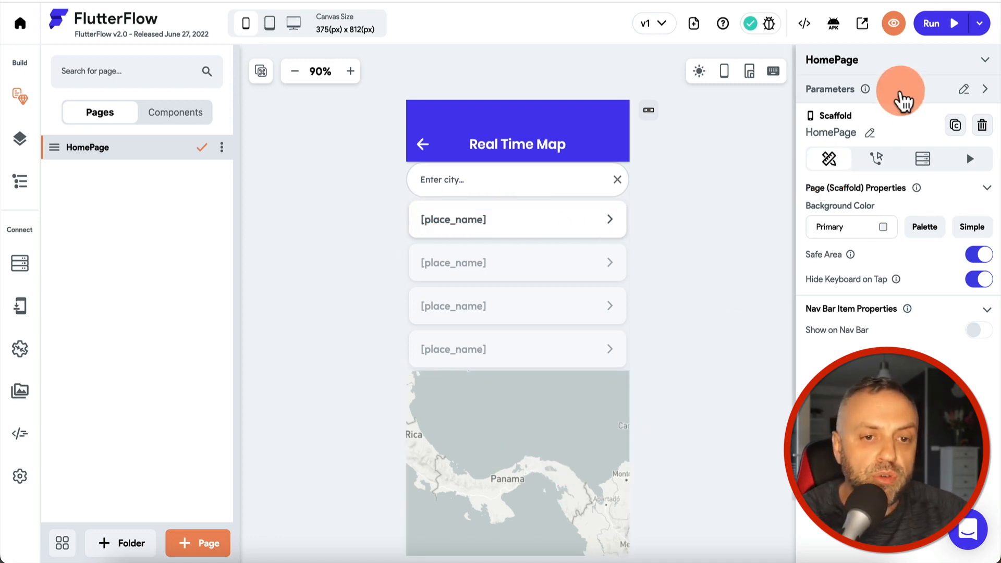
# - Run the app in test mode, search for madrid and select Madrid, Spain to check that the map recenters
pyautogui.click(954, 29)
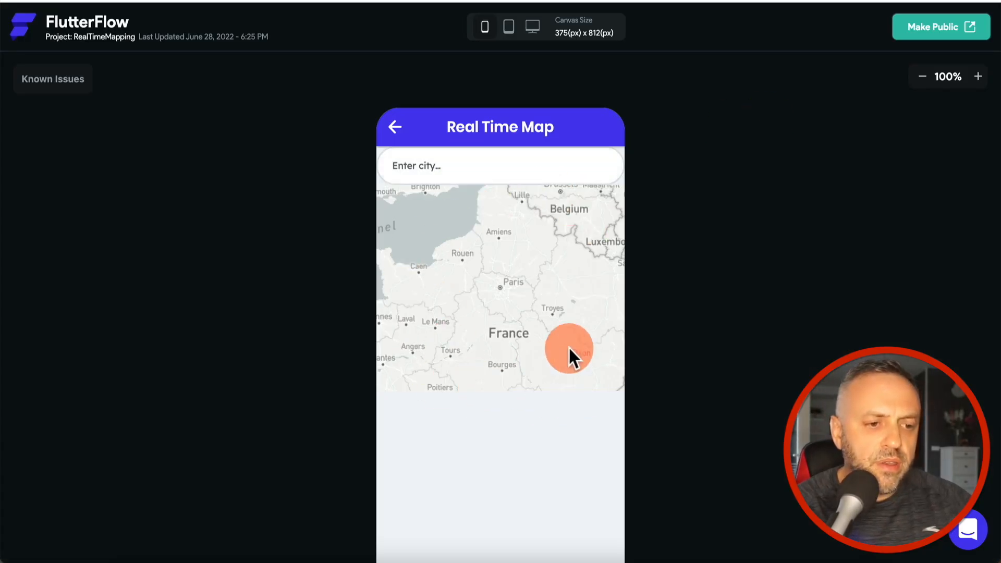
pyautogui.click(494, 167)
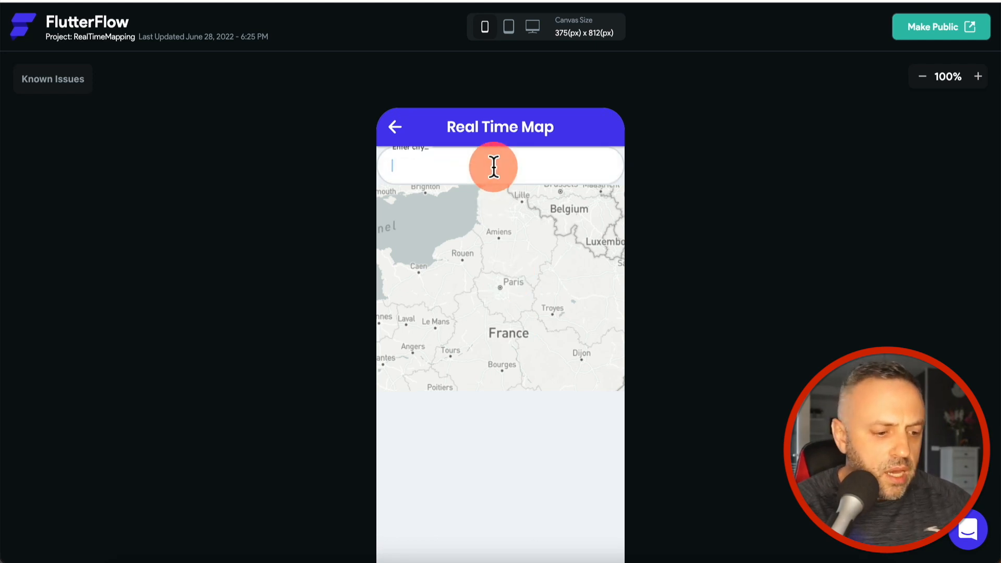
pyautogui.write('madrid')
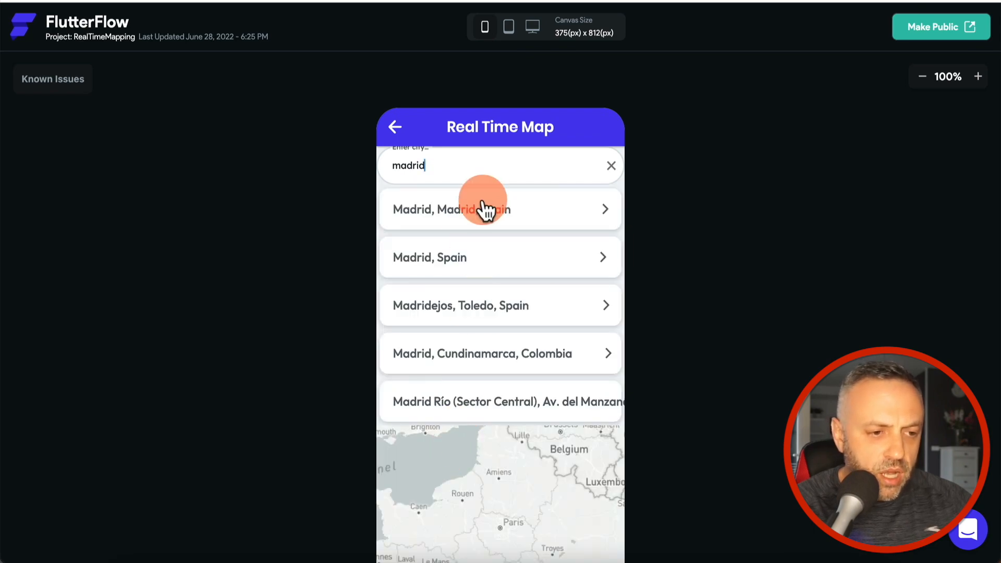
pyautogui.click(458, 257)
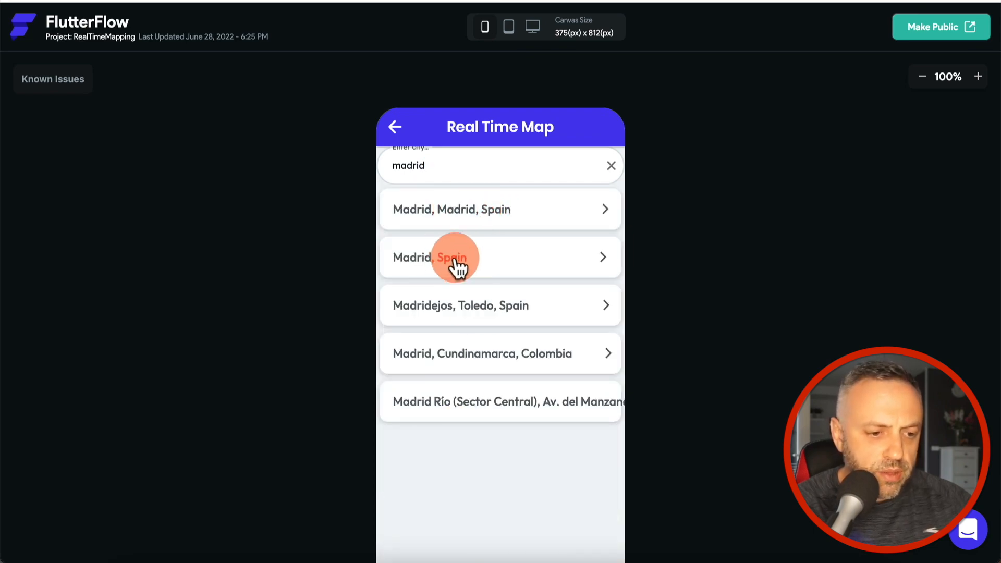
pyautogui.scroll(-3, 331, 326)
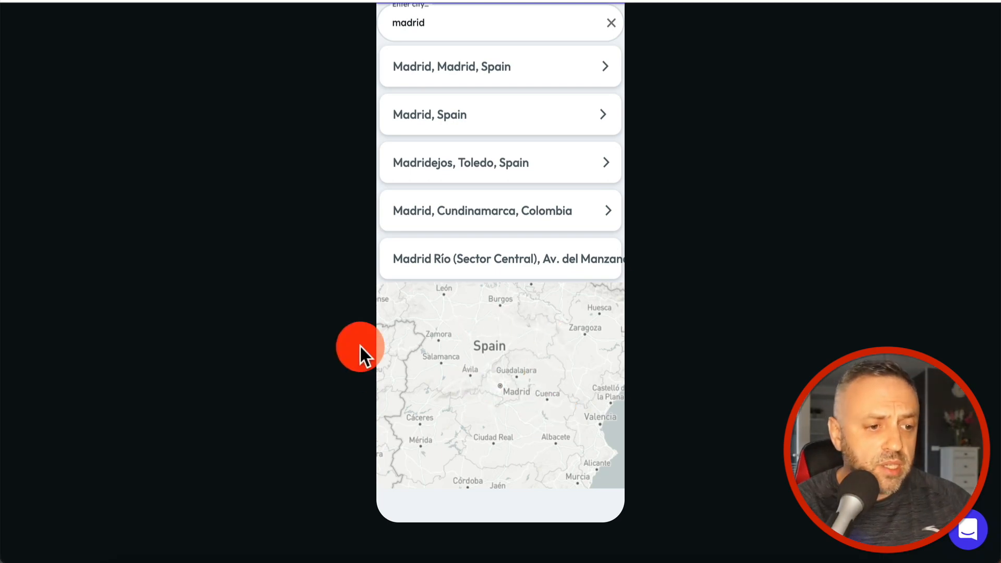
pyautogui.scroll(3, 342, 325)
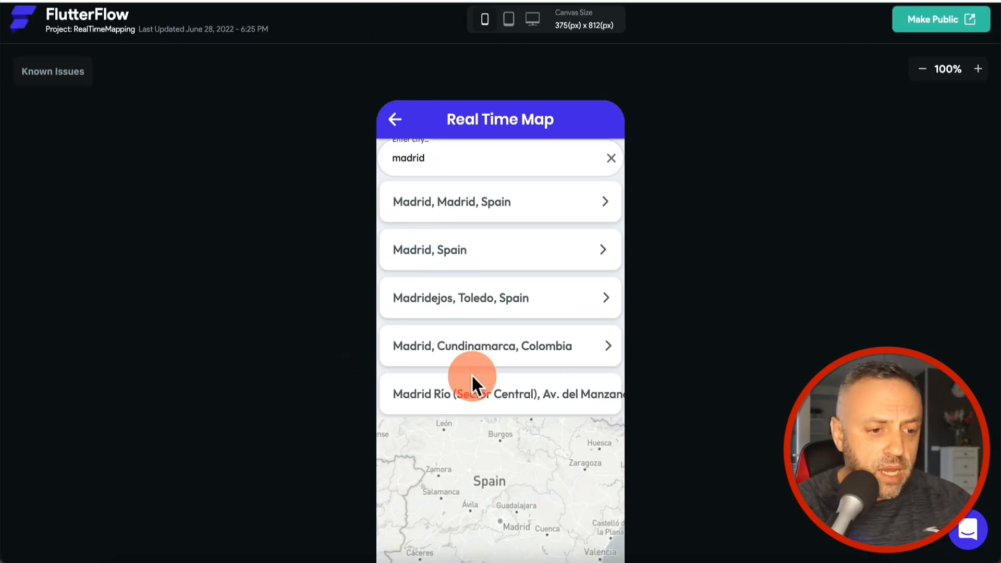
# - Test the map with the Madrid, Cundinamarca, Colombia and Madridejos, Toledo, Spain results
pyautogui.click(481, 352)
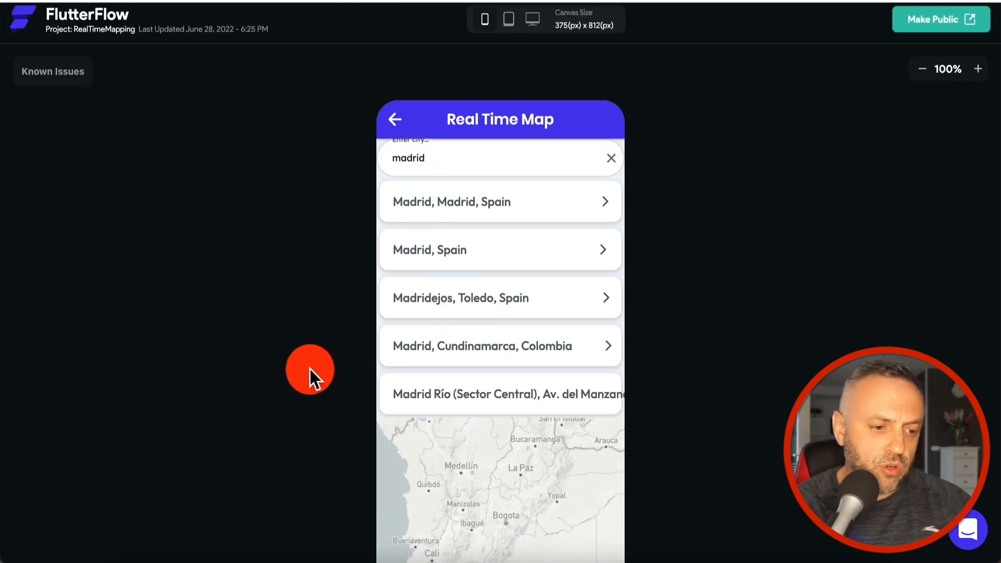
pyautogui.scroll(-3, 310, 369)
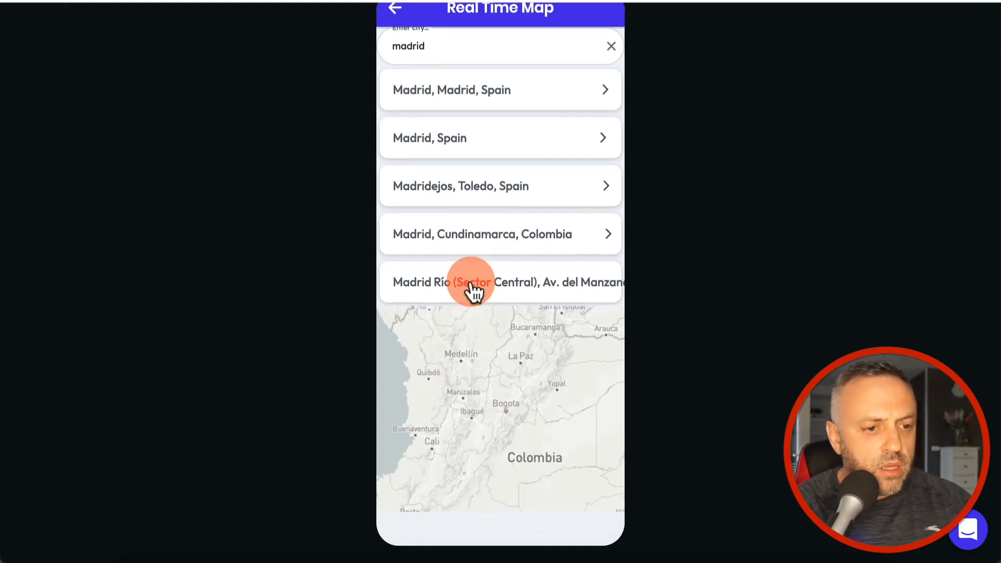
pyautogui.click(433, 195)
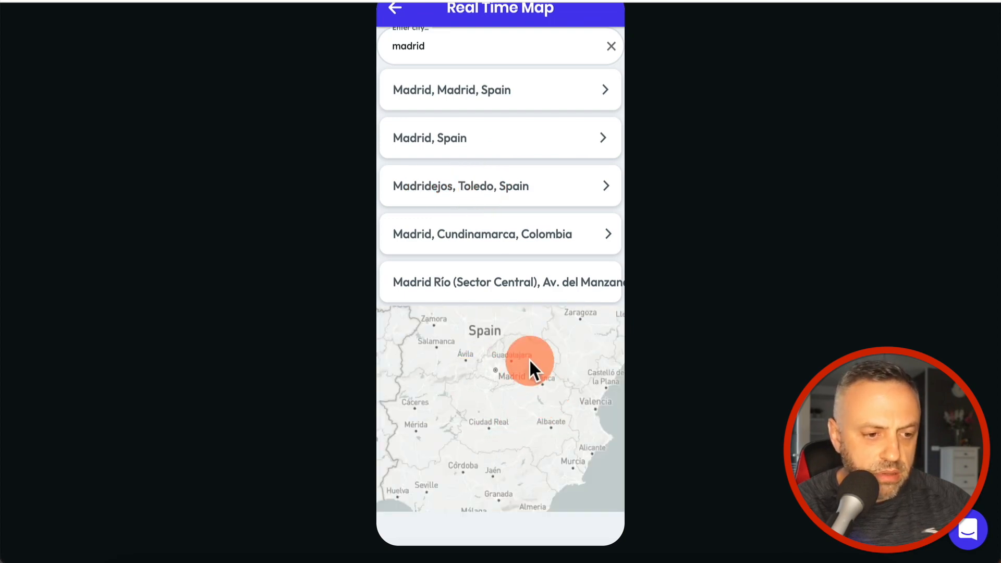
# - Search for moscow and test the map with Moscow, Russia, Moscow, Idaho, and Moscow Mills, Missouri
pyautogui.click(474, 56)
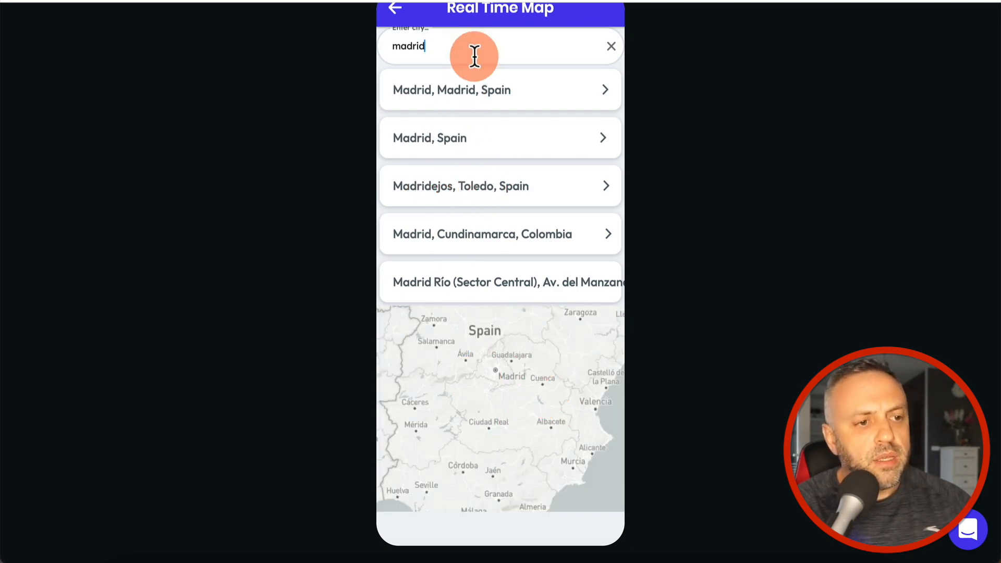
pyautogui.hotkey('ctrl', 'a')
pyautogui.write('m')
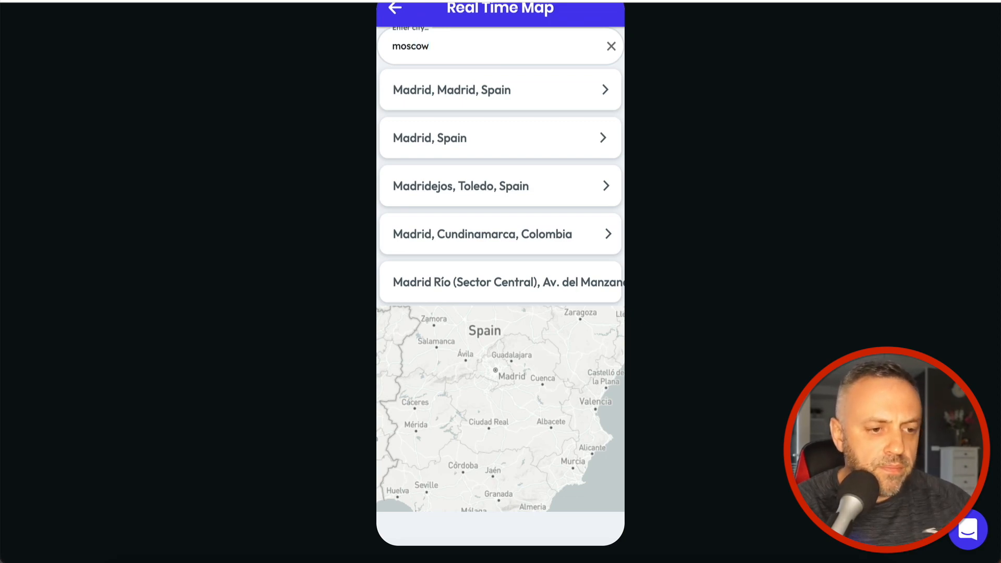
pyautogui.click(447, 149)
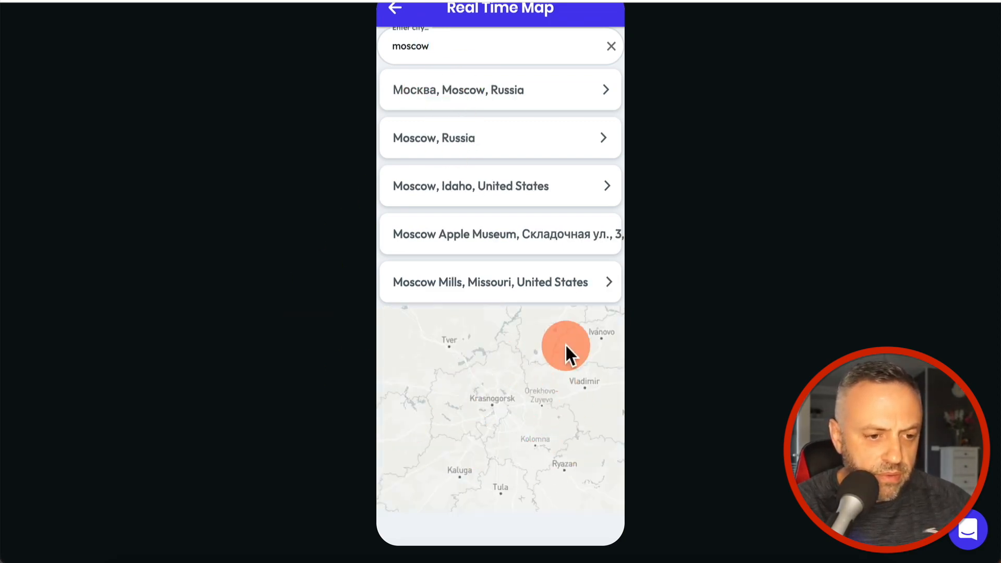
pyautogui.click(465, 192)
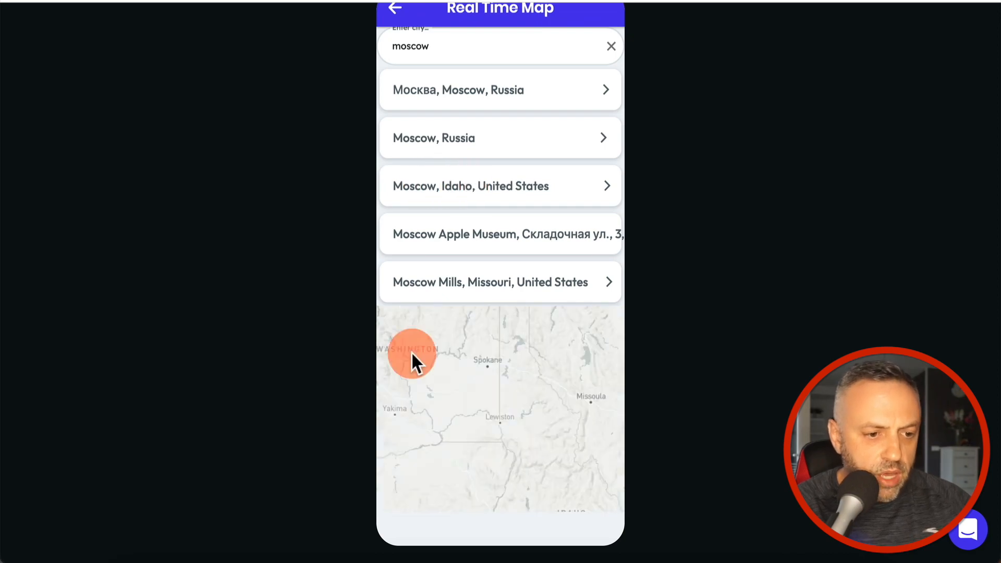
pyautogui.click(491, 292)
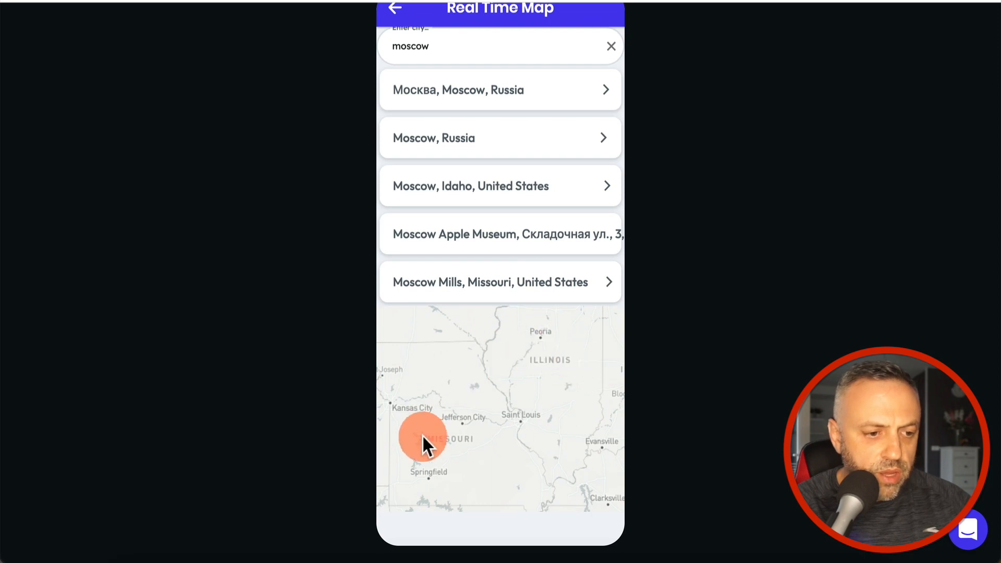
# - Search for bali and test the map with Bali, Indonesia, Balıkesir, Turkey, and Balikpapan Selatan
pyautogui.click(484, 46)
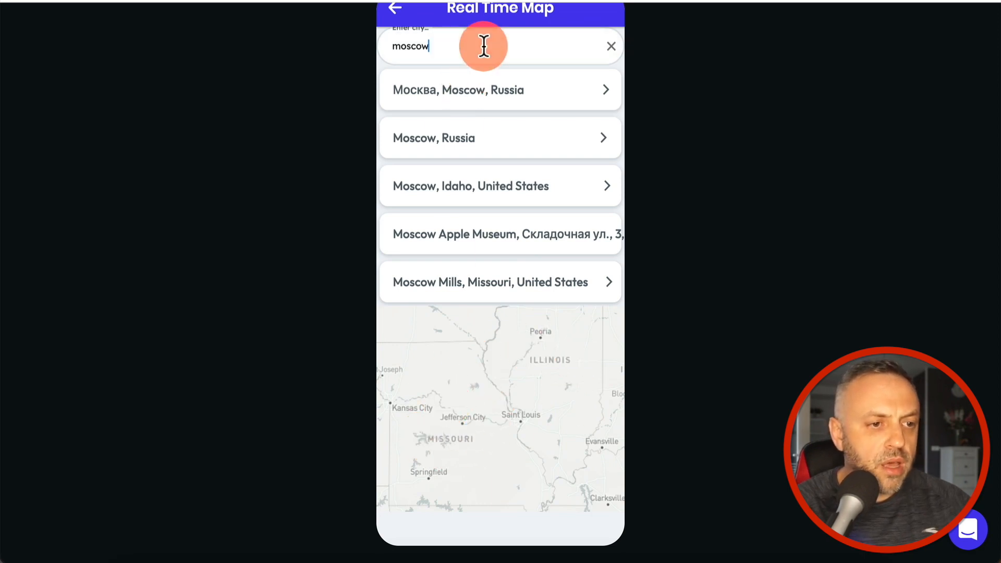
pyautogui.write('bali')
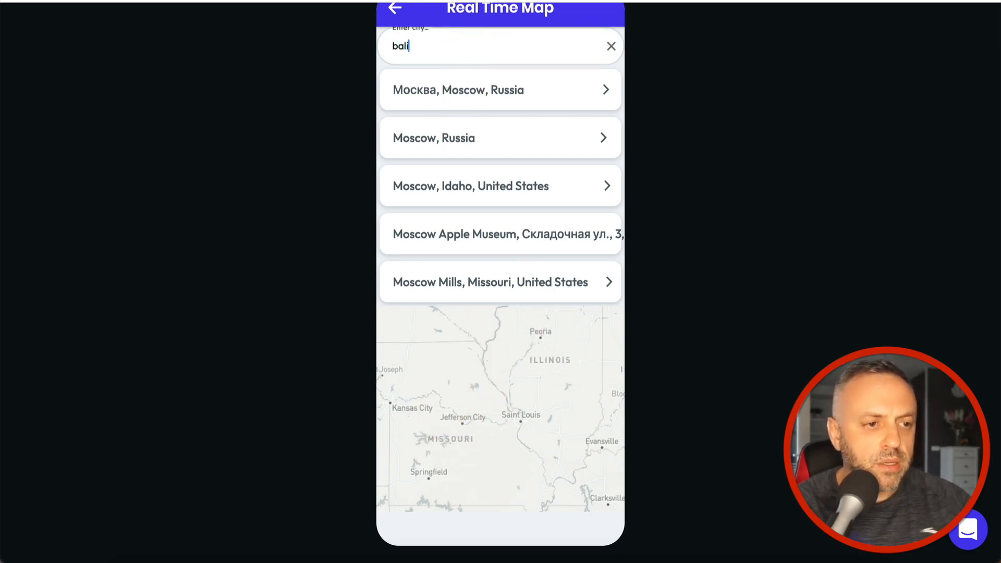
pyautogui.click(446, 98)
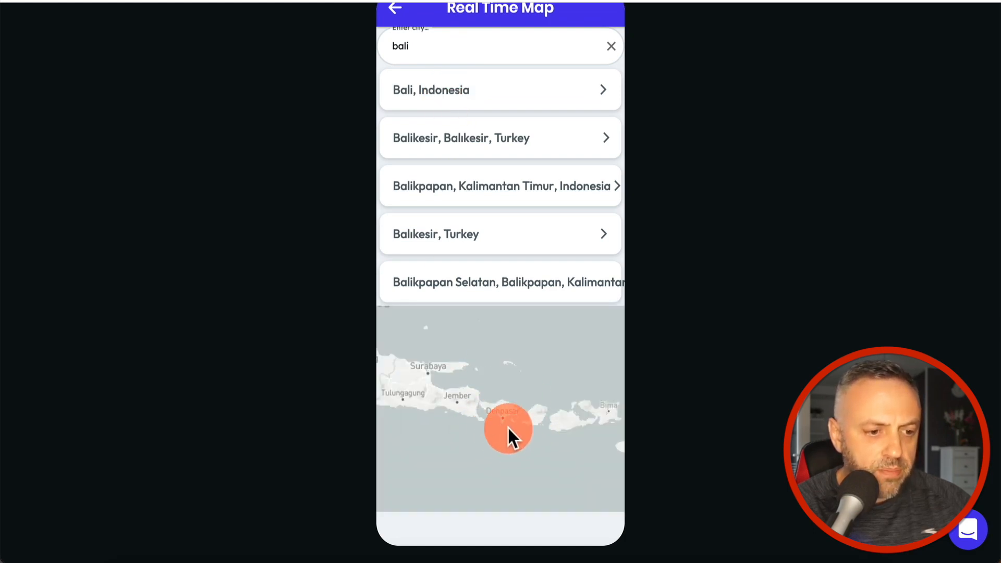
pyautogui.click(455, 237)
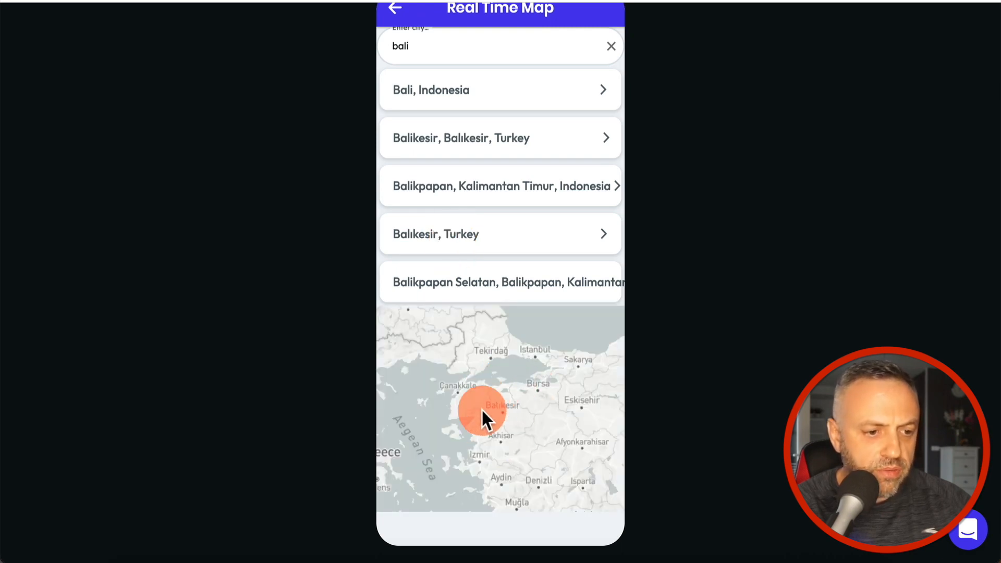
pyautogui.click(505, 281)
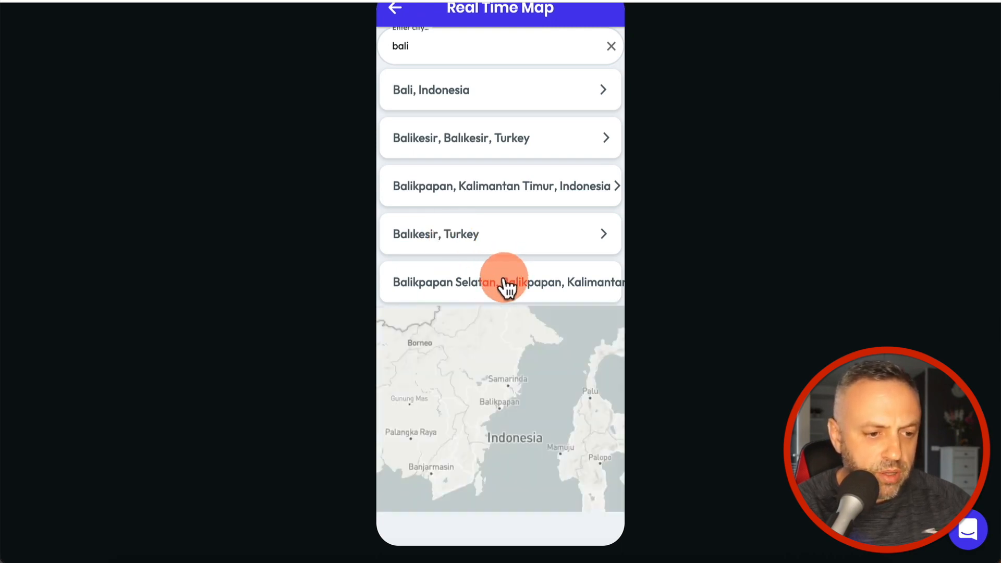
pyautogui.scroll(1, 349, 329)
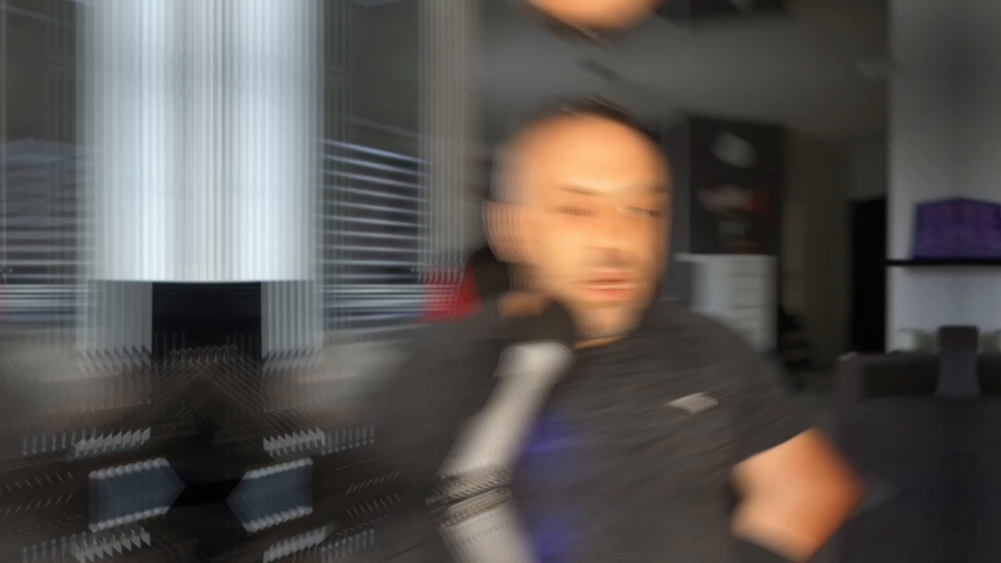